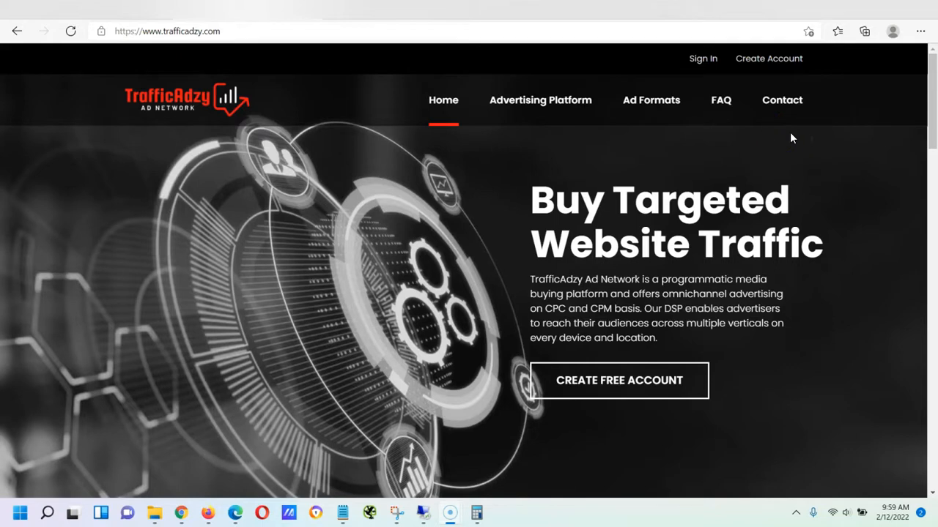
Scroll through the TrafficAdzy home page and open the advertiser sign-up page
left_click(824, 150)
scroll(670, 189, "down", 5)
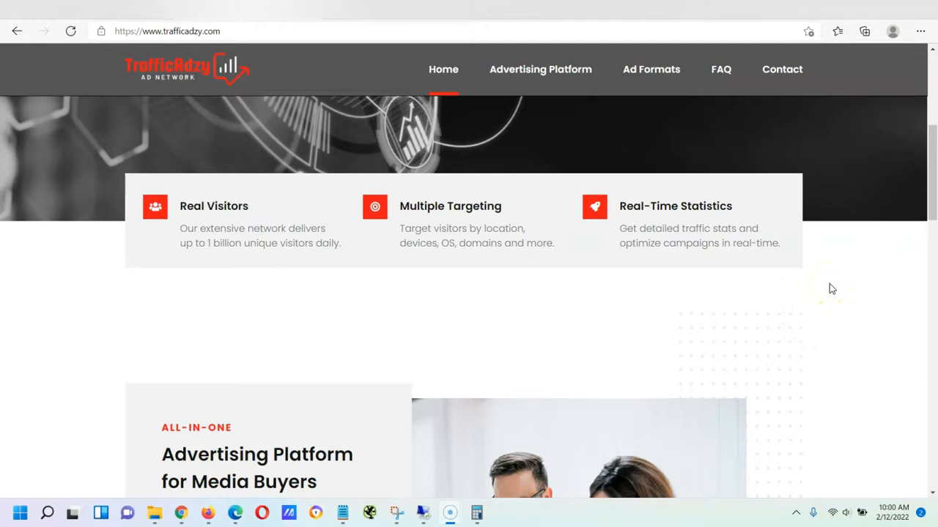
scroll(829, 283, "down", 1)
scroll(831, 286, "down", 5)
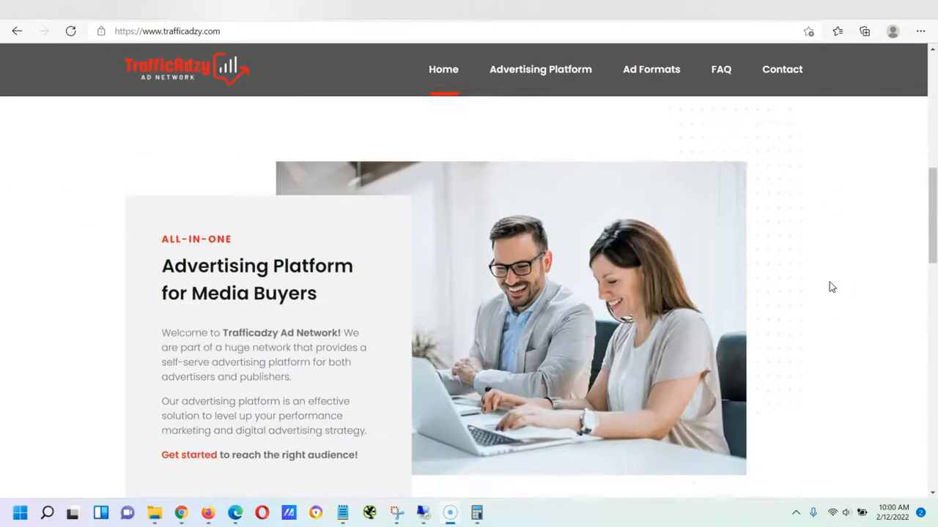
scroll(829, 283, "down", 2)
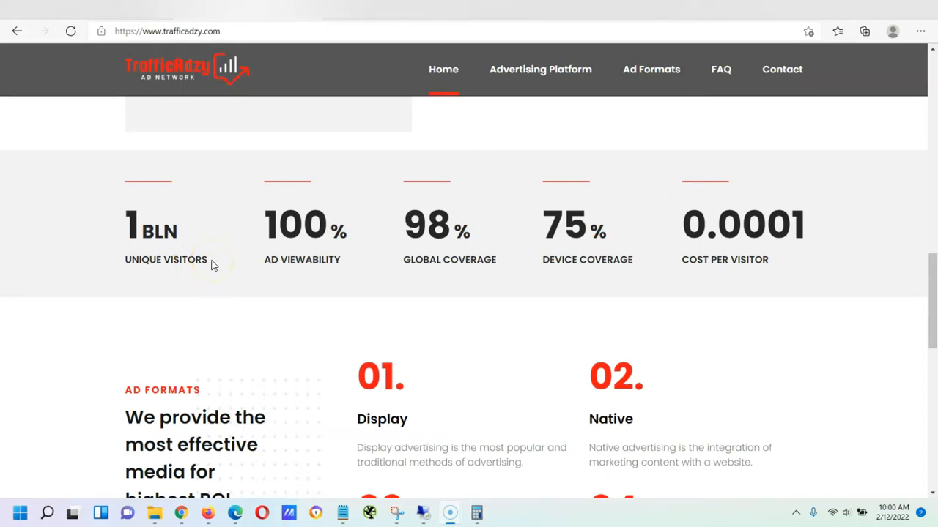
scroll(264, 279, "down", 2)
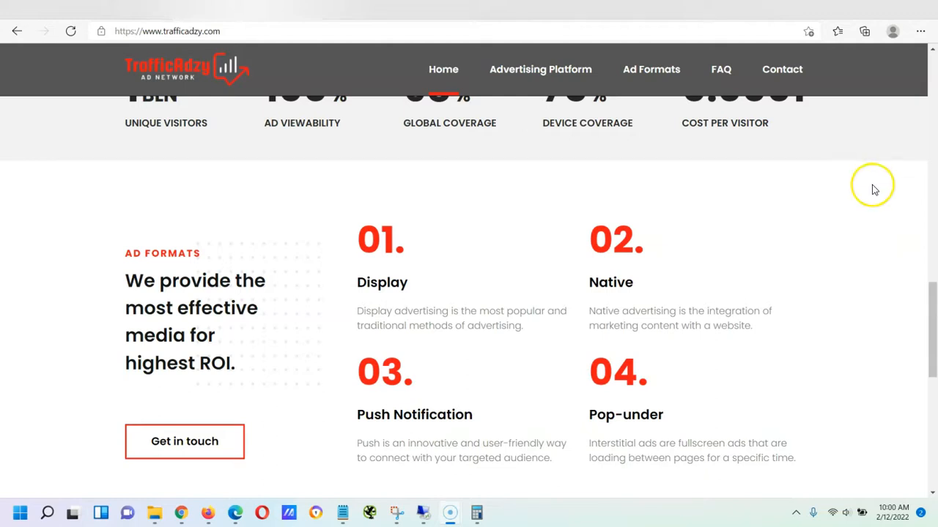
scroll(876, 197, "down", 1)
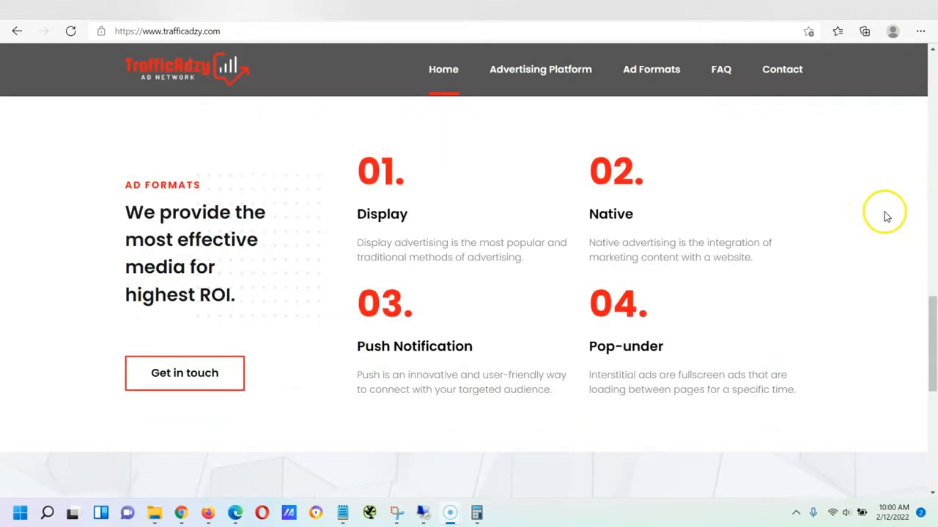
scroll(892, 212, "down", 1)
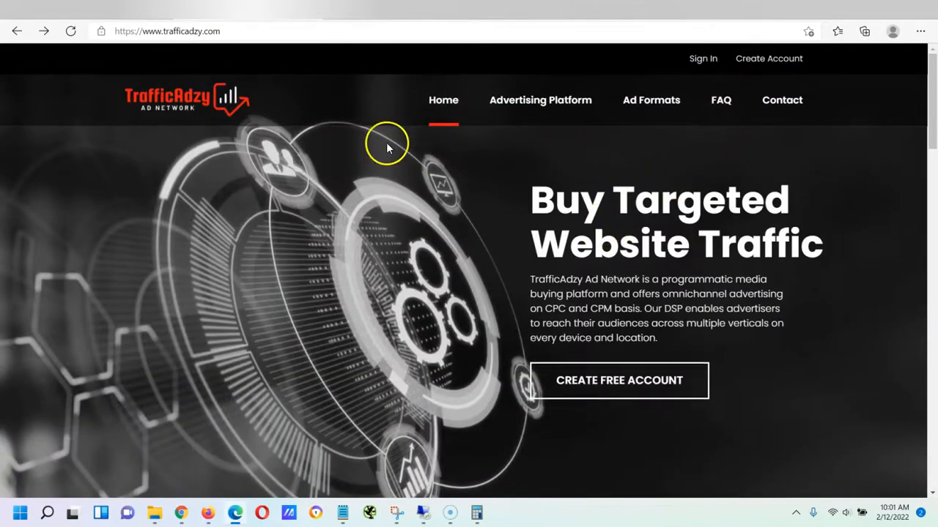
left_click(773, 59)
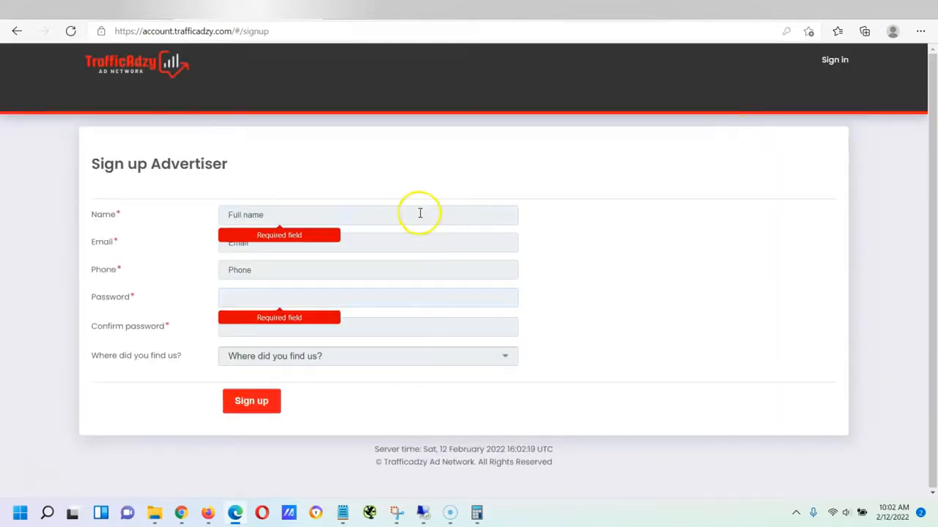
Enter the advertiser's name, e-mail, phone number, password and password confirmation
left_click(397, 212)
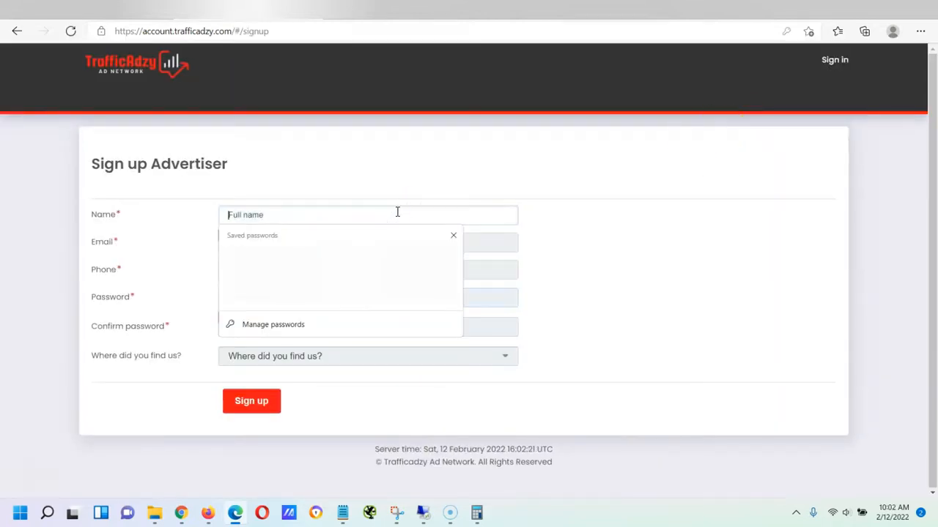
type("Steve")
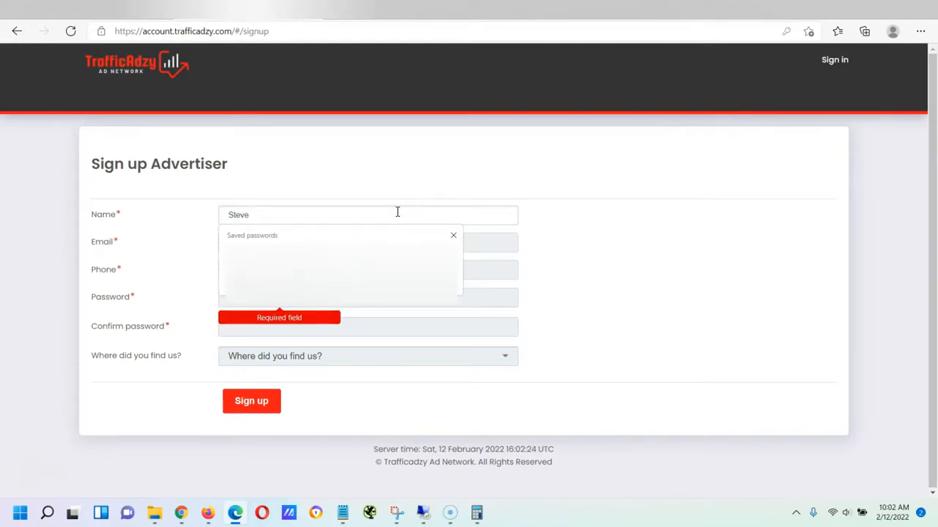
key("Tab")
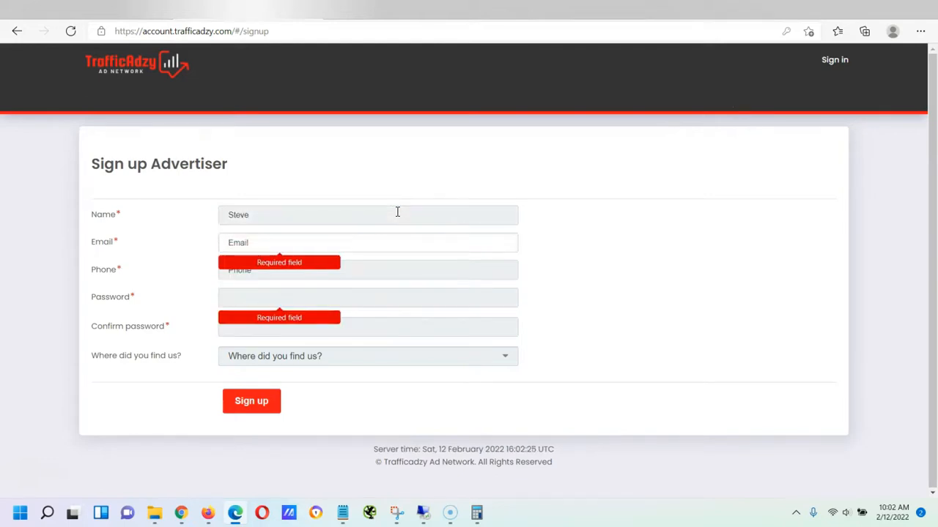
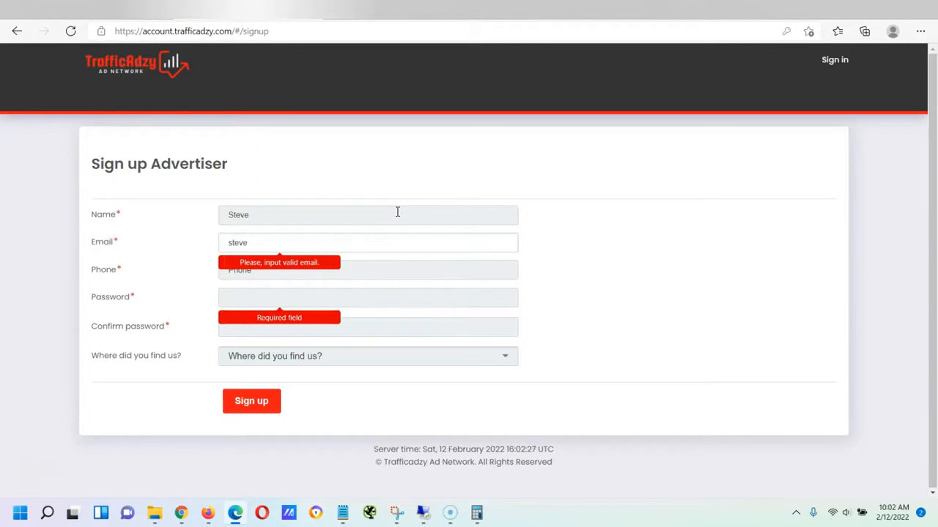
key("Tab")
type("1(000)0")
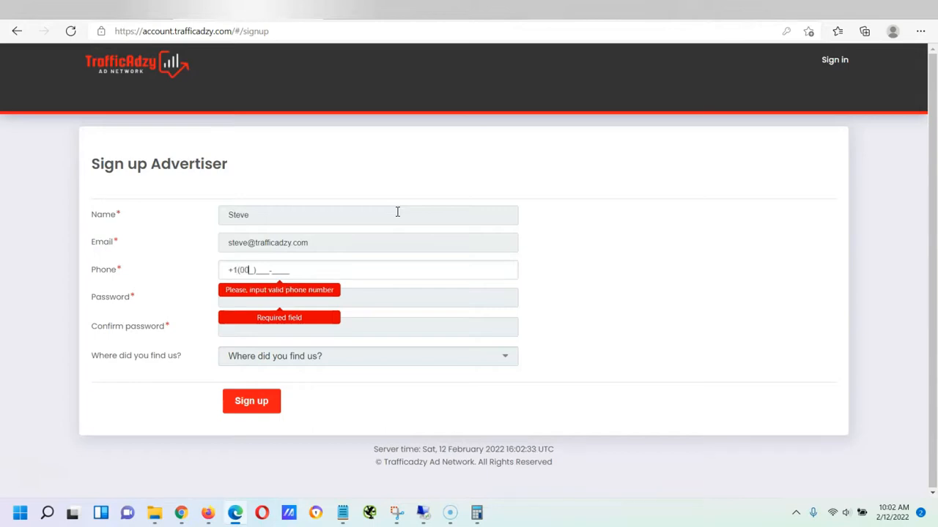
type("00-0000")
key("Tab")
type("************")
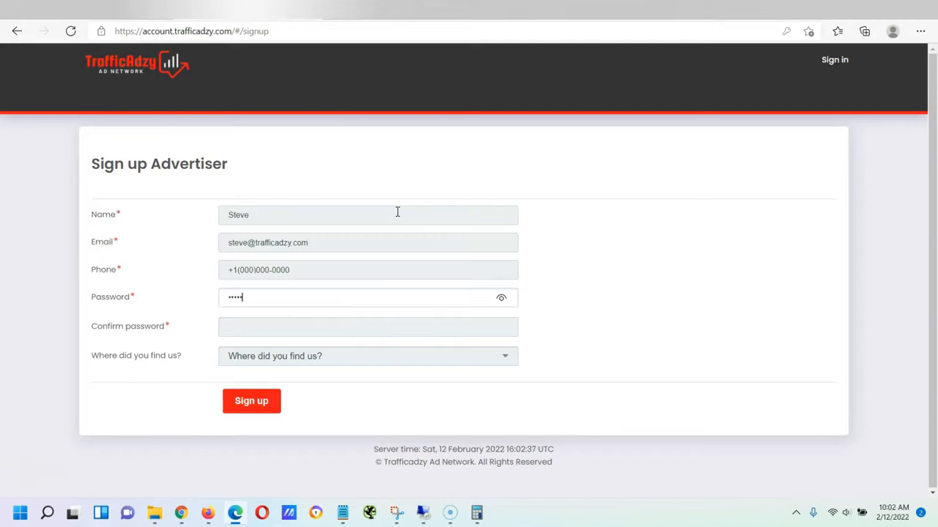
key("Tab")
type("***********")
Choose Twitter as the 'Where did you find us?' referral source
key("Tab")
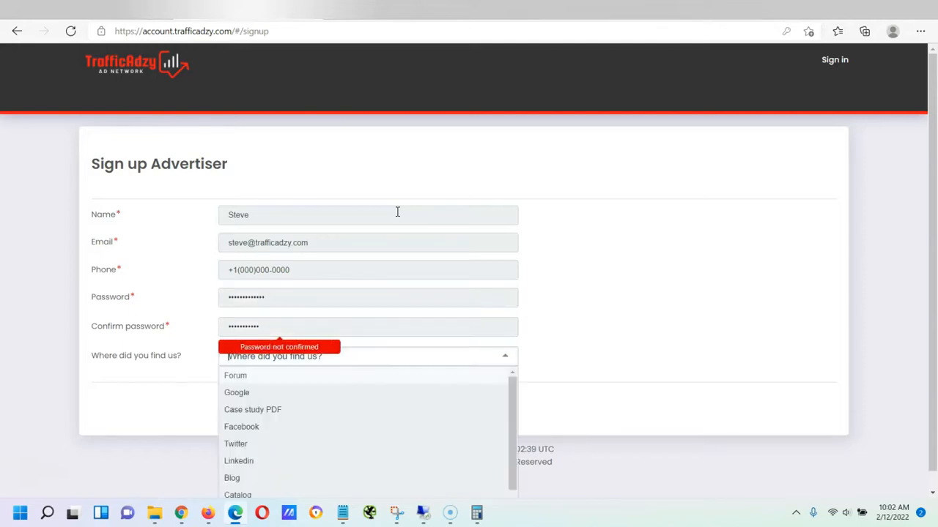
scroll(690, 270, "down", 1)
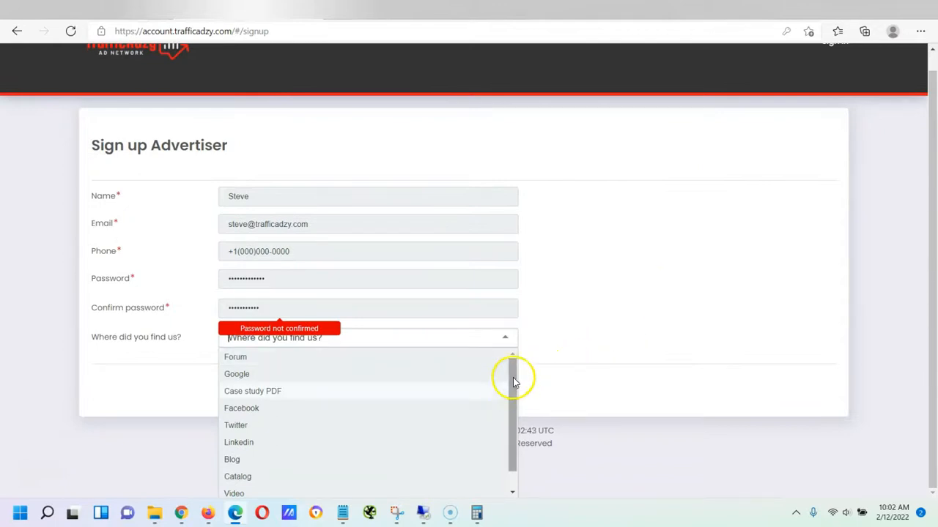
left_click_drag(515, 381, 515, 413)
left_click(603, 302)
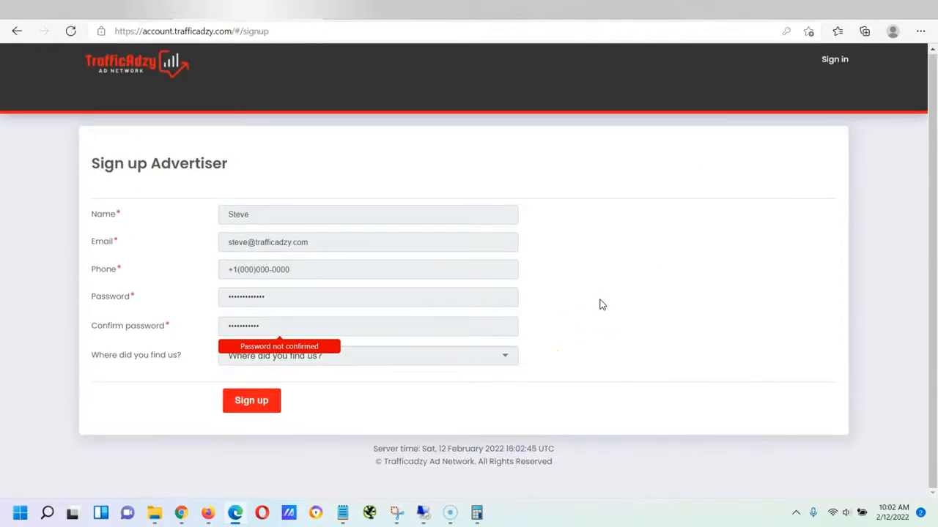
Retype matching passwords in both password fields and submit the sign-up form
left_click(153, 295)
type("12345")
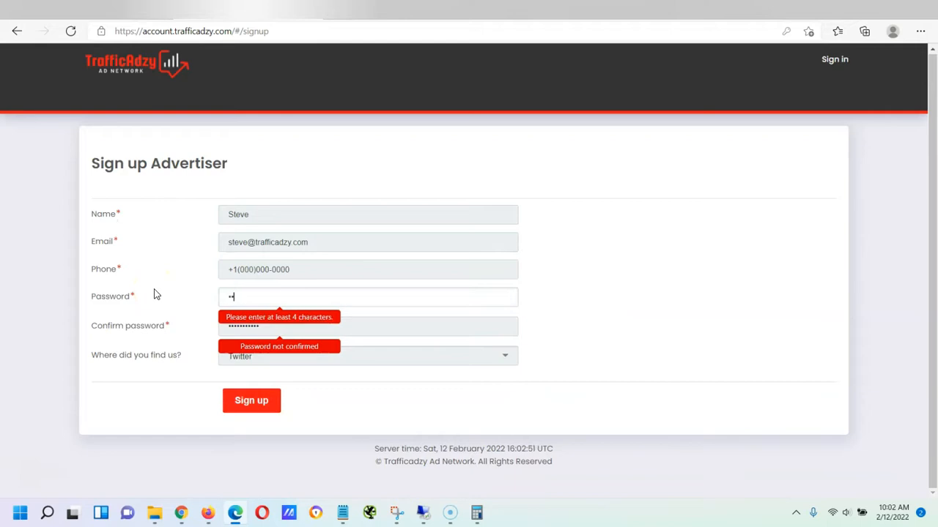
type("6789")
key("Tab")
type("123456")
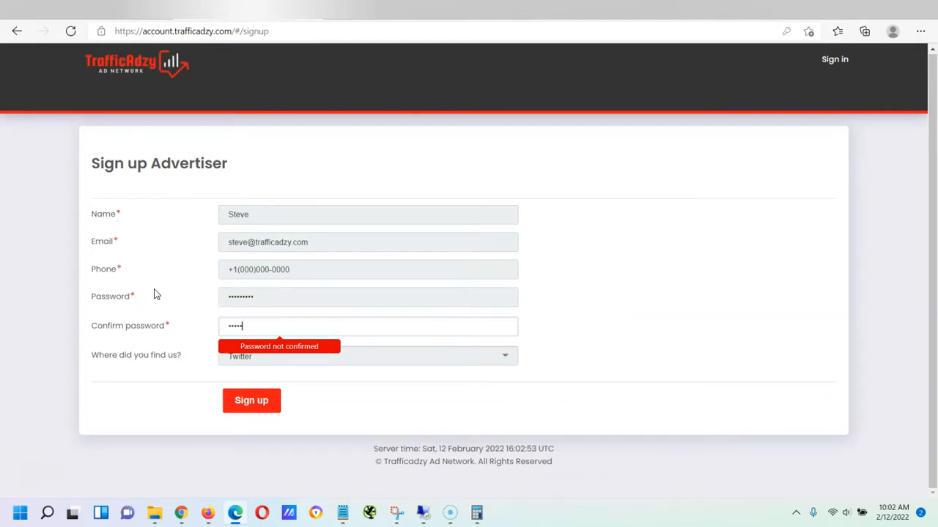
type("789")
left_click(273, 399)
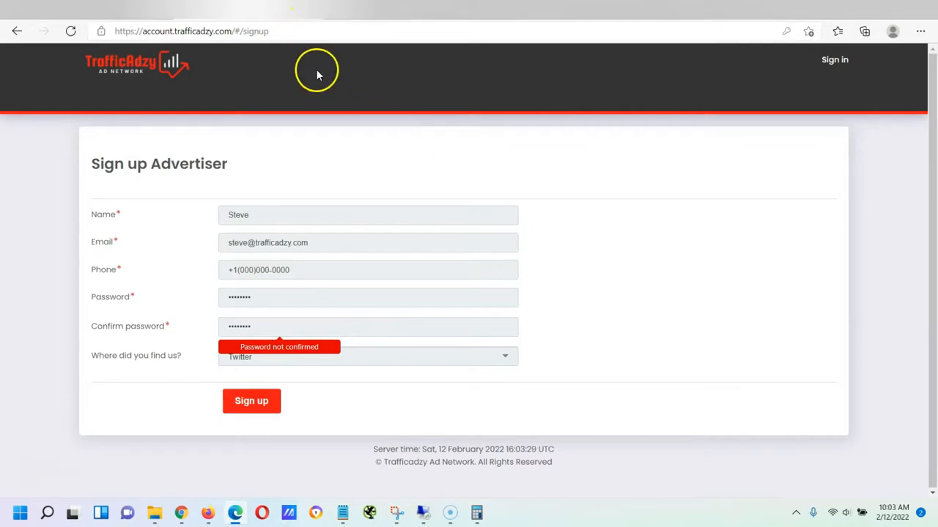
Sign in to the advertiser account from the home page with Remember me ticked
left_click(309, 13)
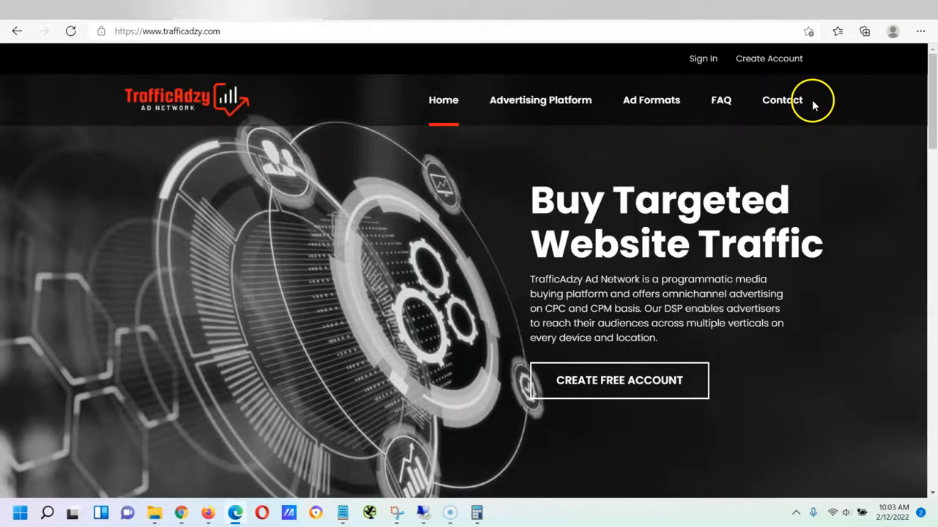
left_click(701, 60)
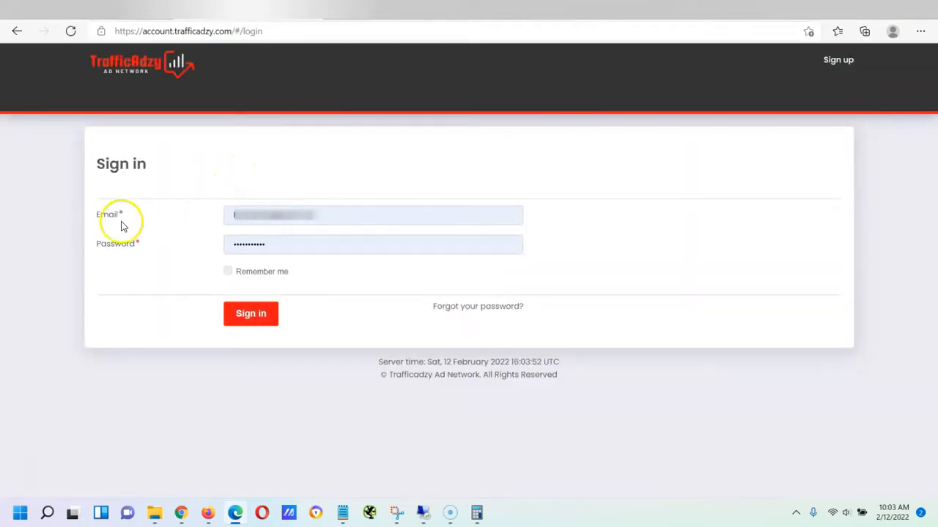
left_click(228, 271)
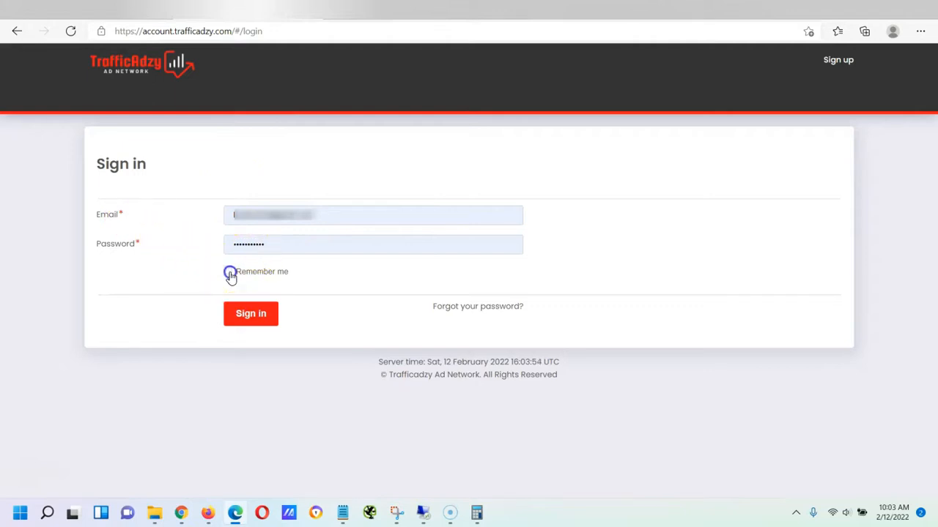
left_click(252, 317)
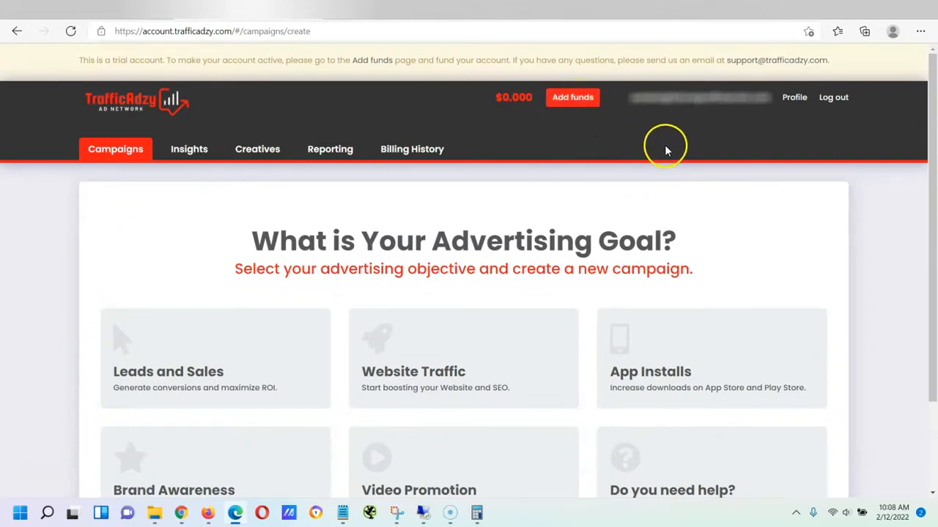
Go to the Add funds page and check the $25 minimum top-up amount
left_click(561, 100)
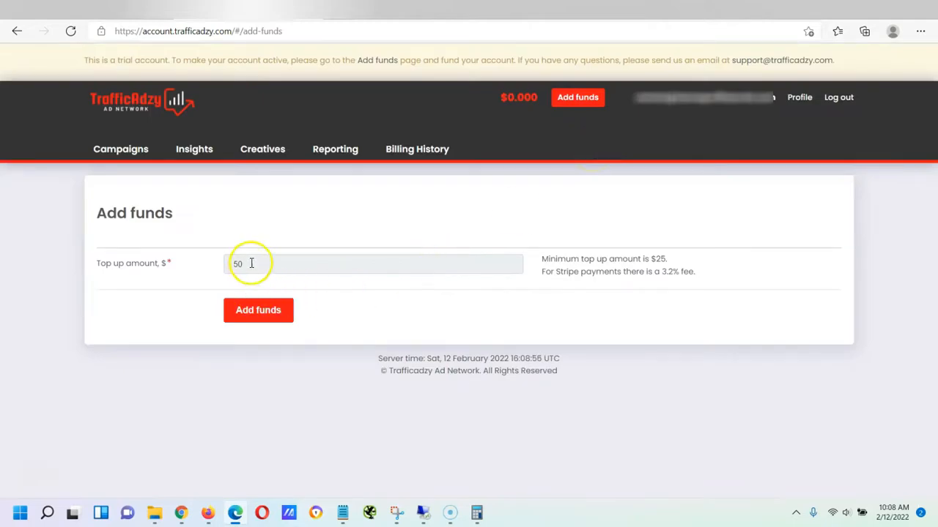
left_click_drag(667, 258, 650, 259)
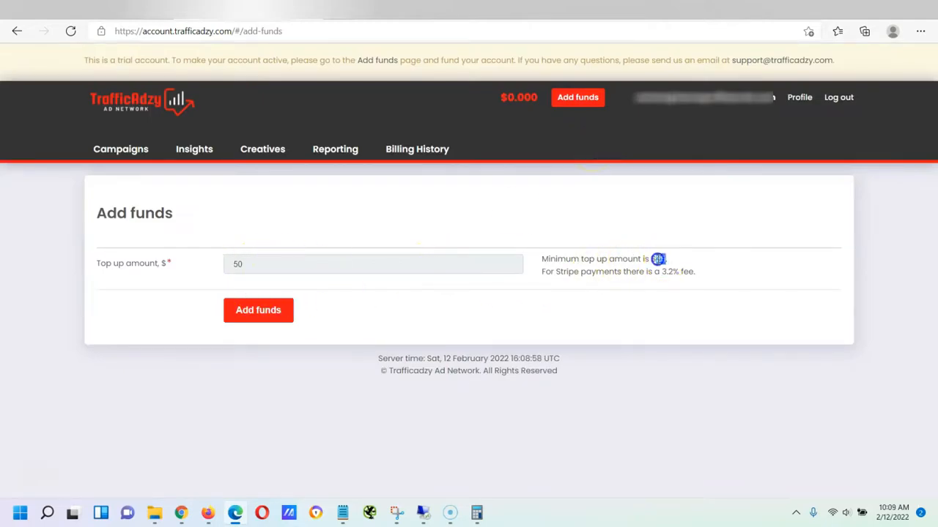
left_click(665, 282)
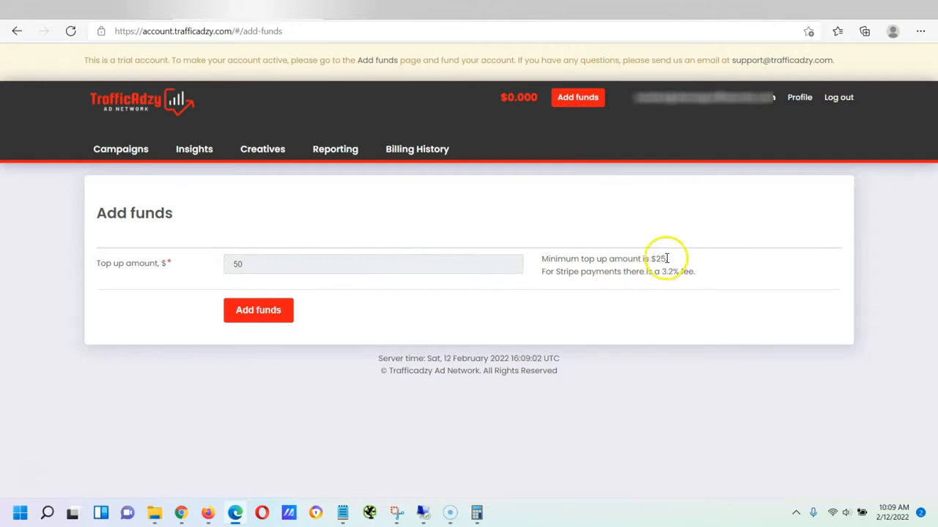
Replace the 50 top-up amount with 100 and confirm adding the funds
left_click(414, 270)
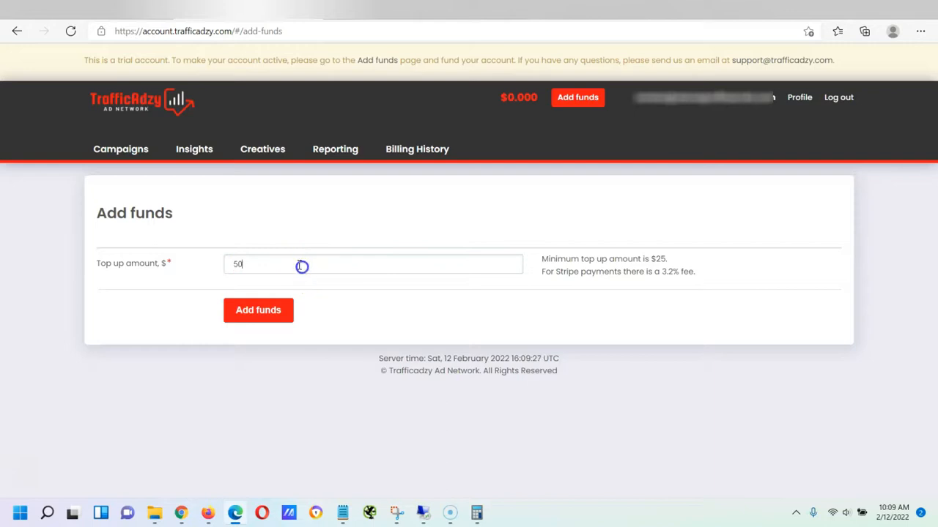
double_click(251, 264)
type("100")
key("Return")
left_click(274, 257)
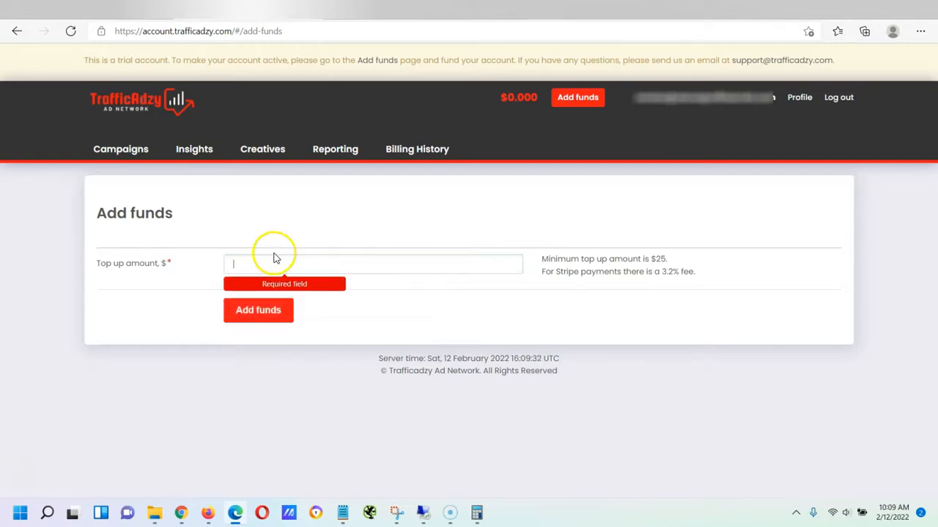
type("100")
key("Return")
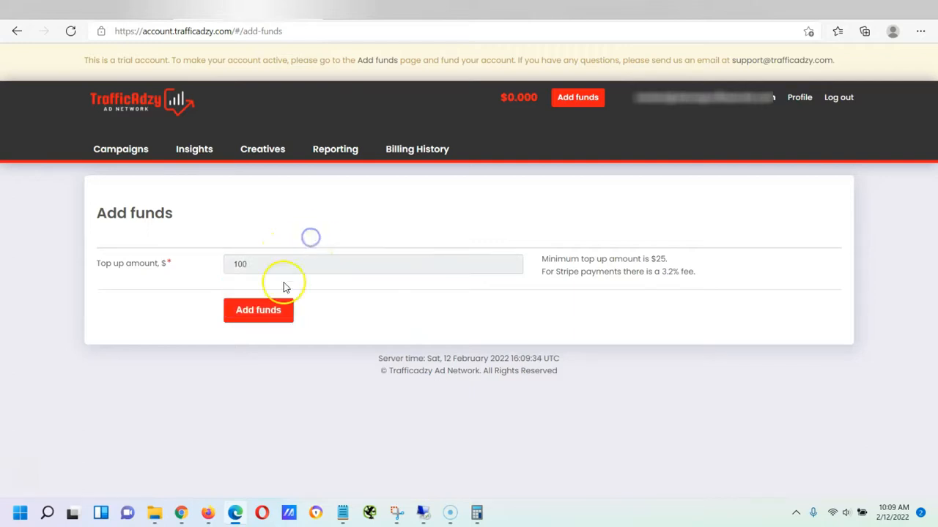
left_click(271, 310)
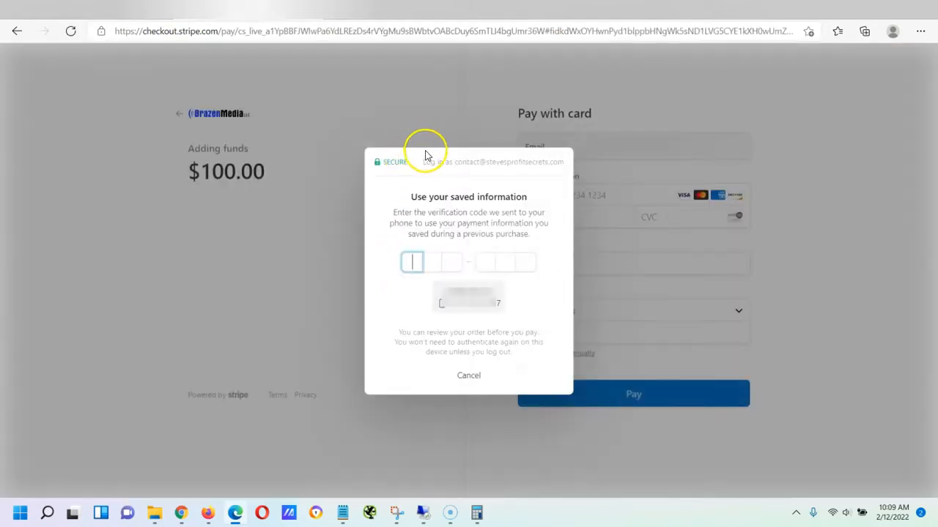
Dismiss the Stripe verification prompt and go back to TrafficAdzy's Add funds page
left_click(471, 375)
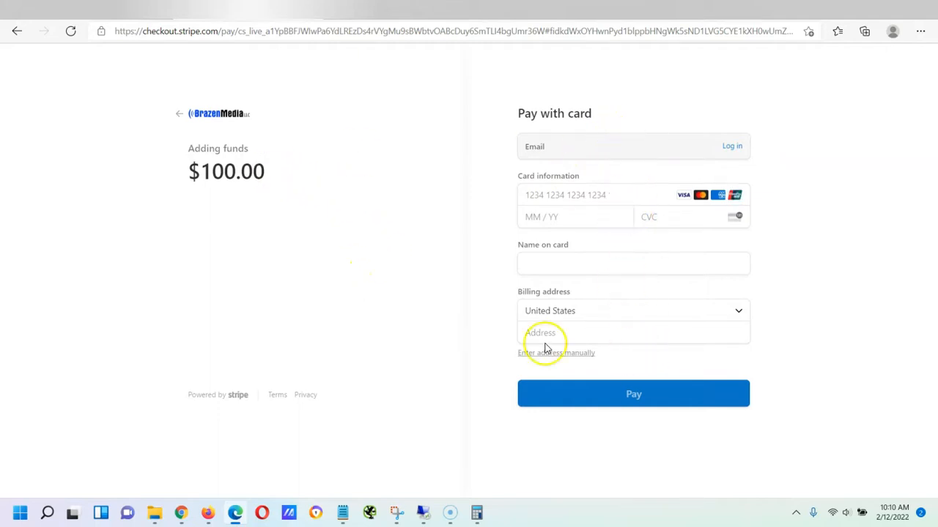
left_click(16, 32)
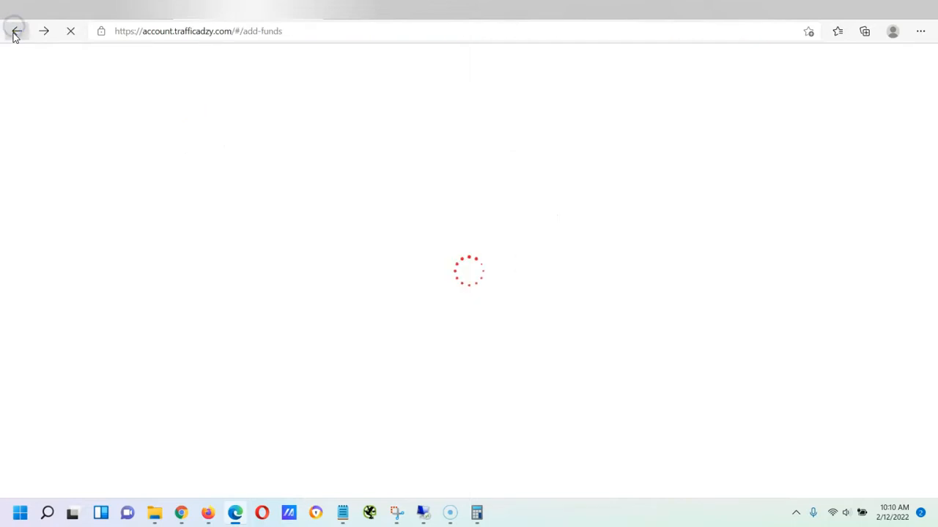
Return to the campaign goal page and refresh it so the $23.970 balance shows
left_click(16, 33)
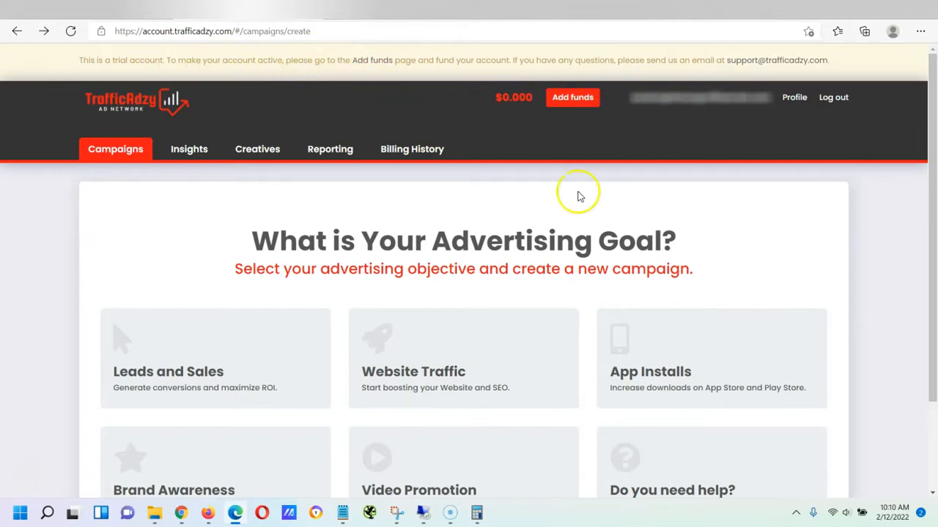
scroll(472, 237, "down", 2)
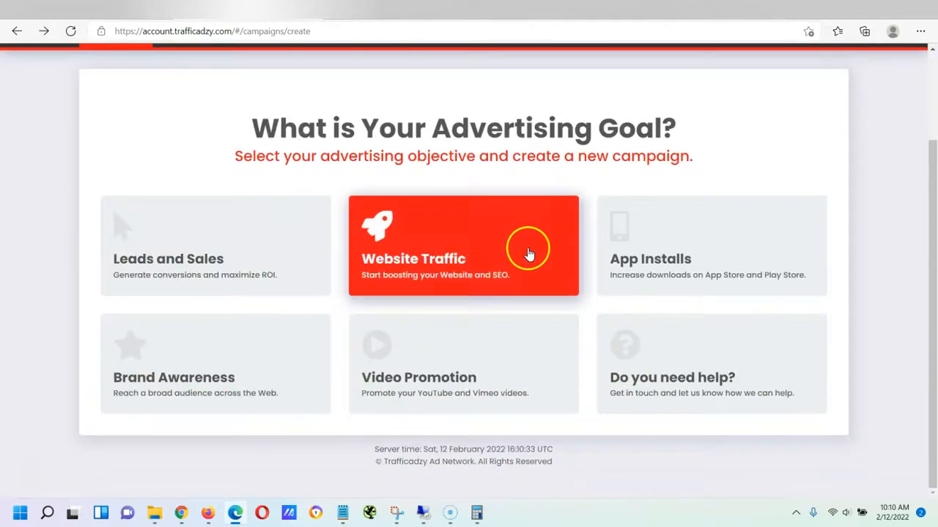
scroll(513, 234, "up", 2)
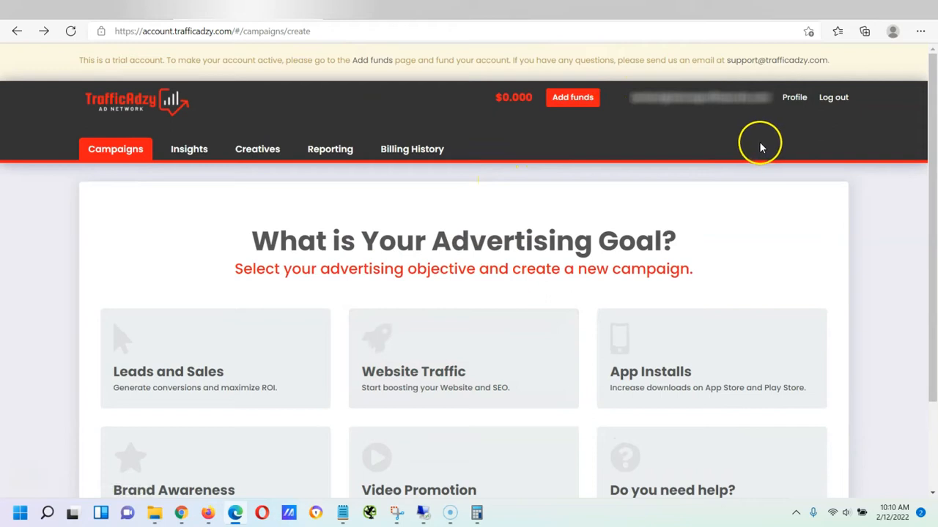
left_click(834, 104)
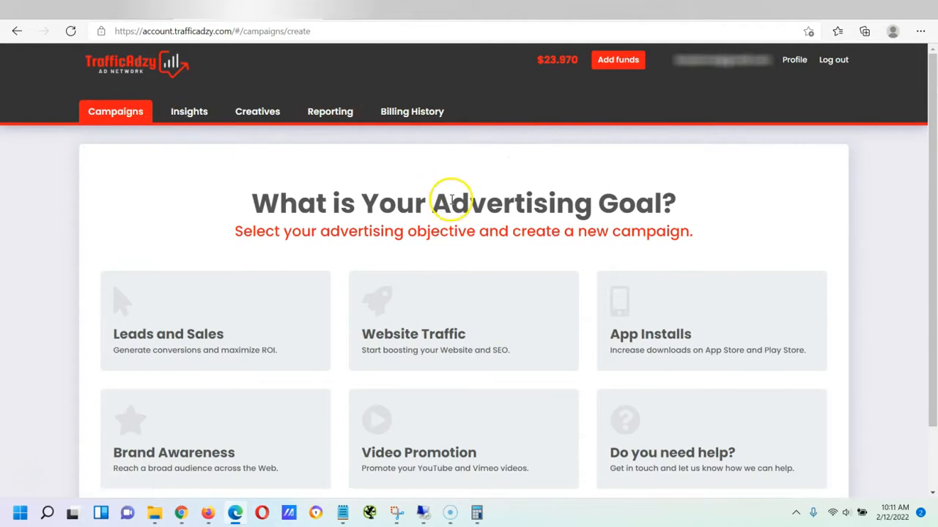
scroll(542, 190, "down", 1)
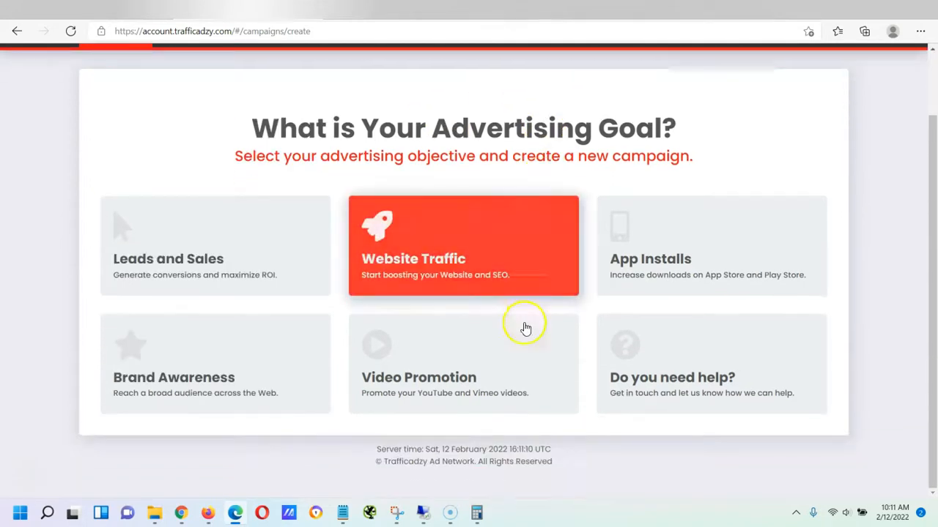
scroll(531, 358, "up", 1)
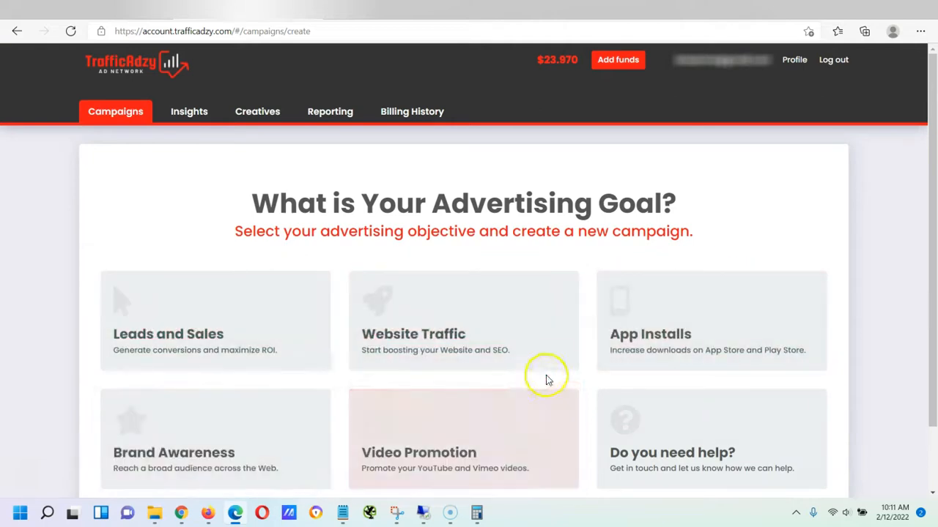
Browse the Insights and Creatives pages, ending on Reporting with all-zero totals
left_click(195, 111)
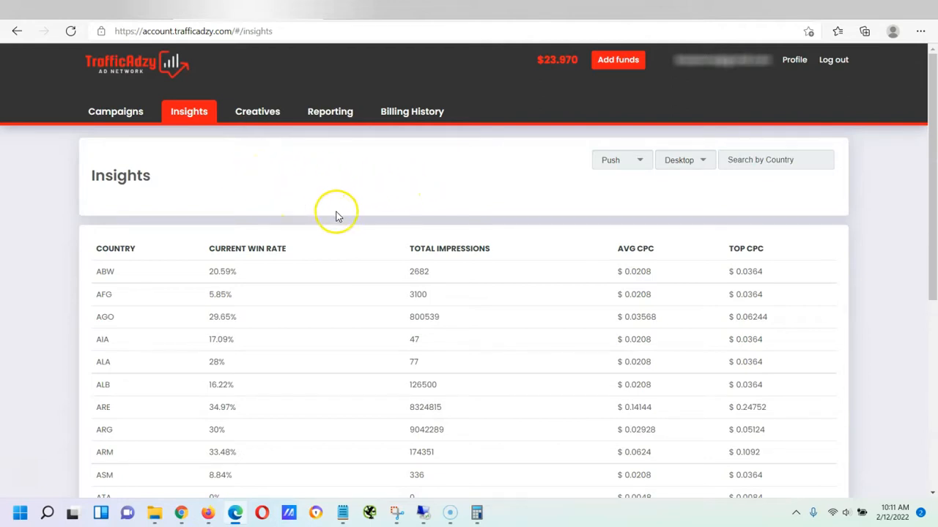
scroll(209, 293, "down", 1)
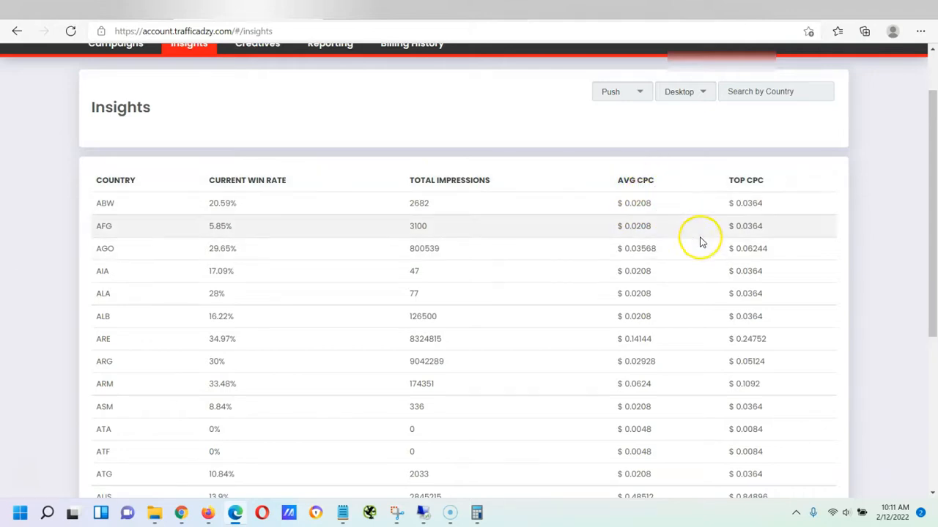
scroll(337, 190, "up", 1)
left_click(260, 112)
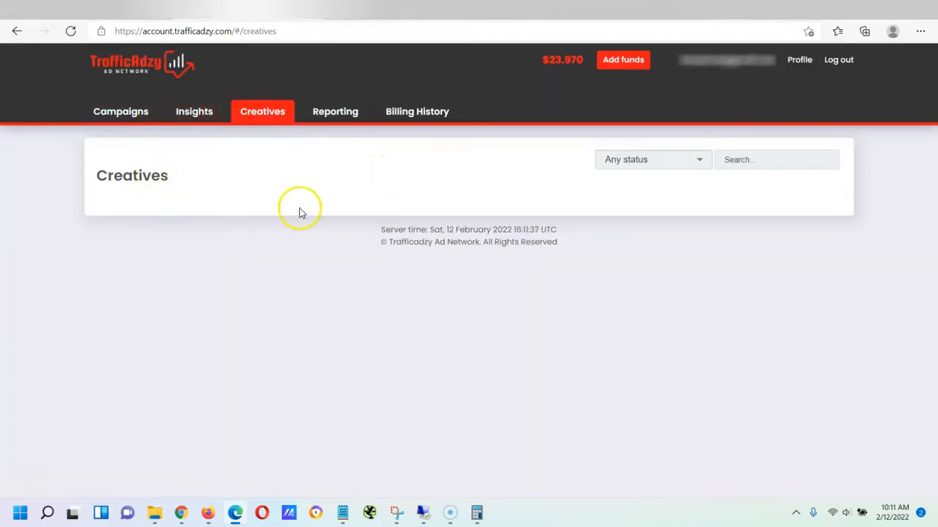
left_click(331, 111)
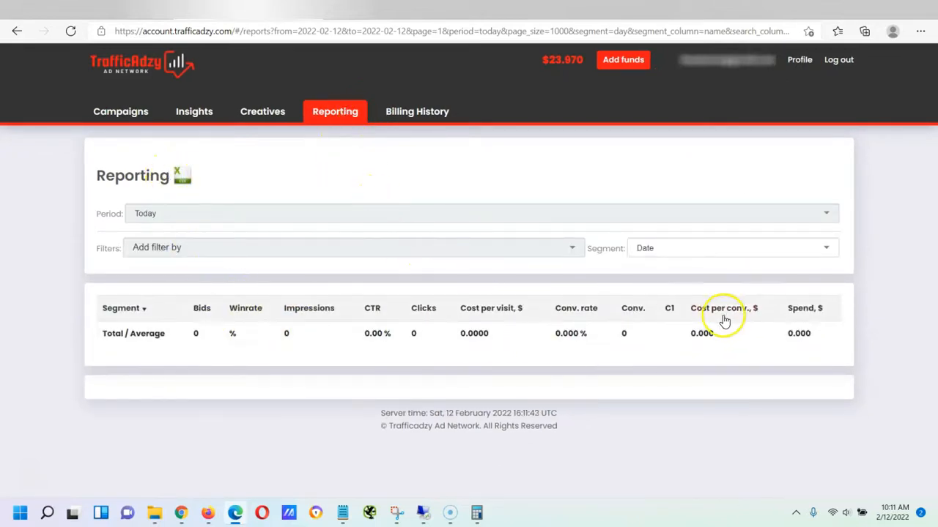
Review billing history, then look through the My profile contact, API key and password fields
left_click(410, 111)
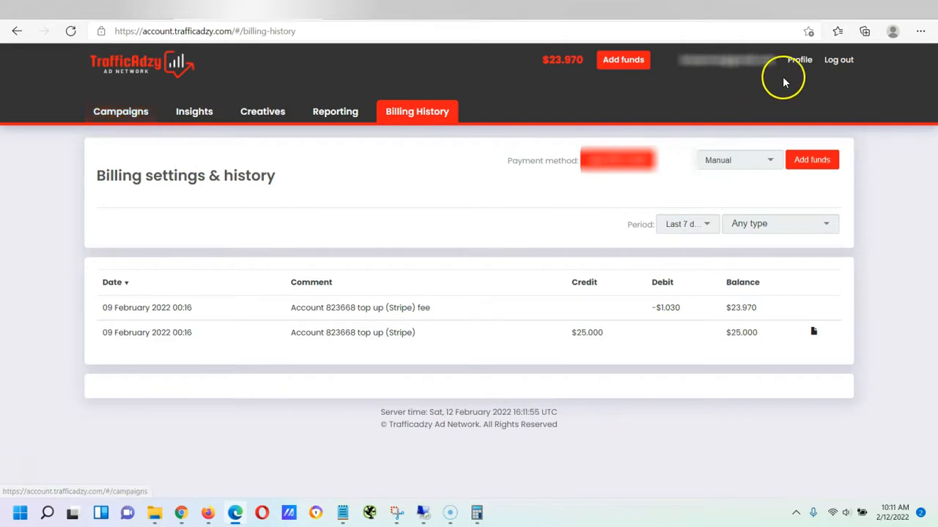
left_click(796, 61)
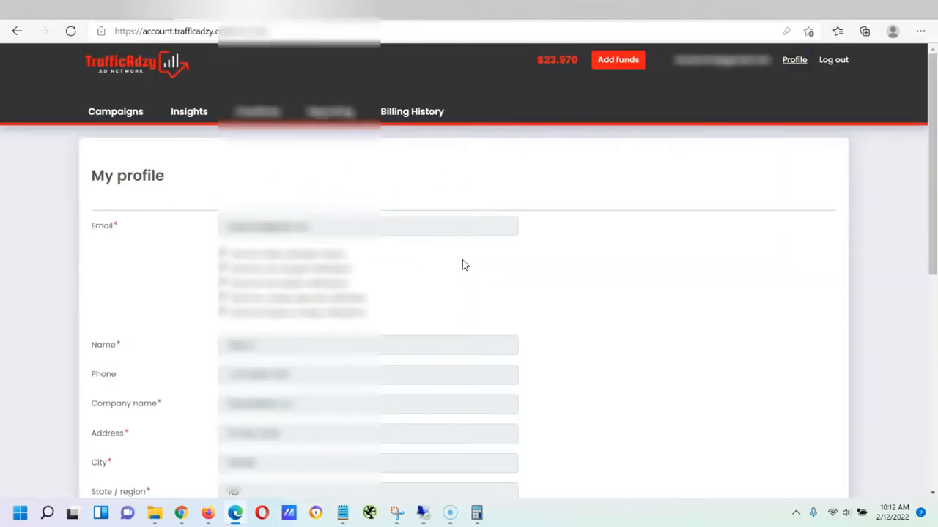
scroll(462, 265, "down", 1)
scroll(293, 244, "down", 1)
scroll(293, 240, "up", 1)
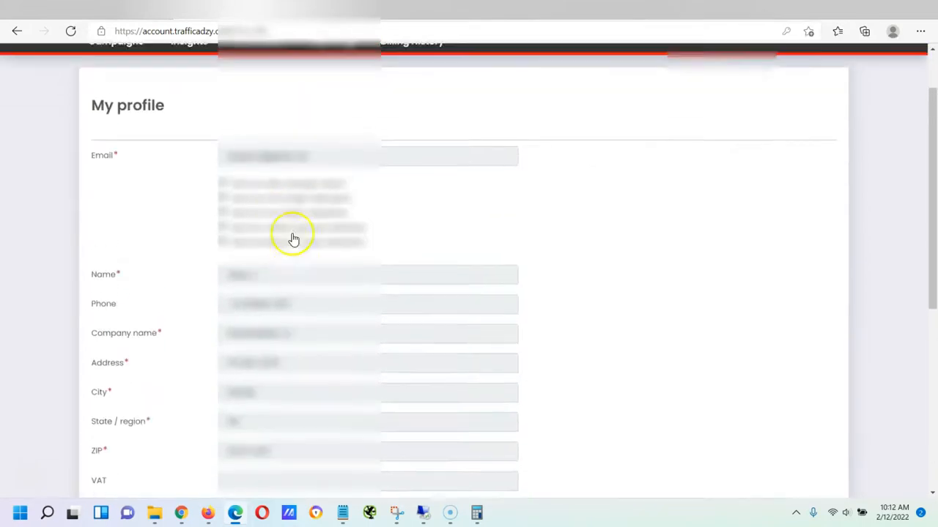
scroll(293, 240, "up", 1)
scroll(293, 249, "down", 1)
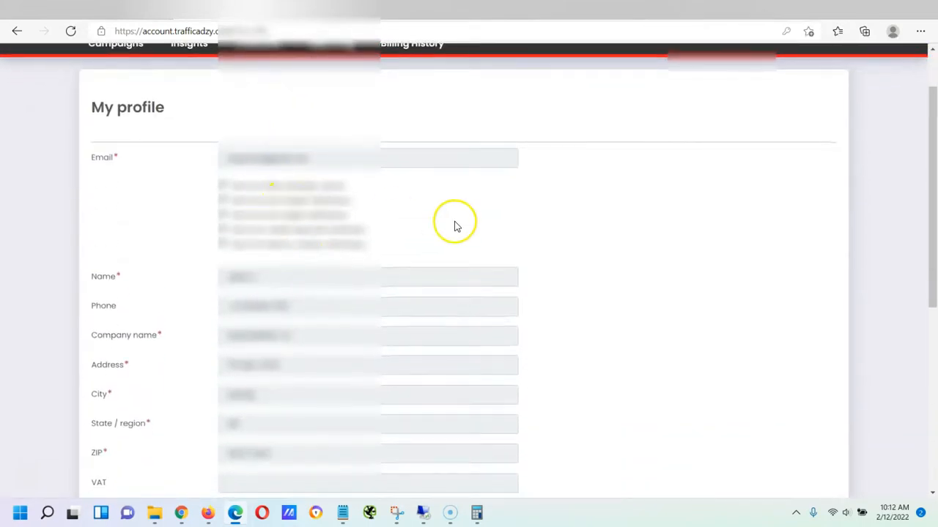
scroll(455, 226, "down", 2)
scroll(442, 221, "down", 1)
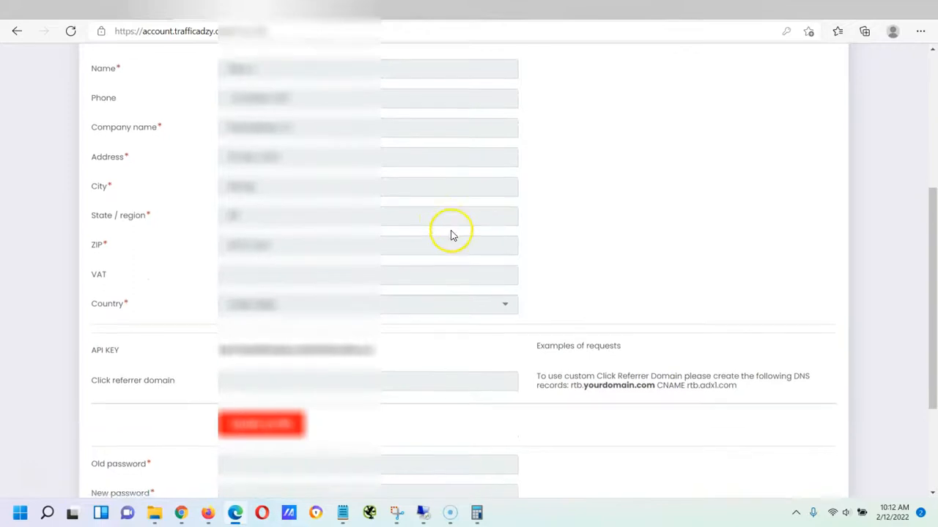
scroll(452, 234, "down", 2)
scroll(414, 349, "up", 1)
scroll(414, 349, "up", 2)
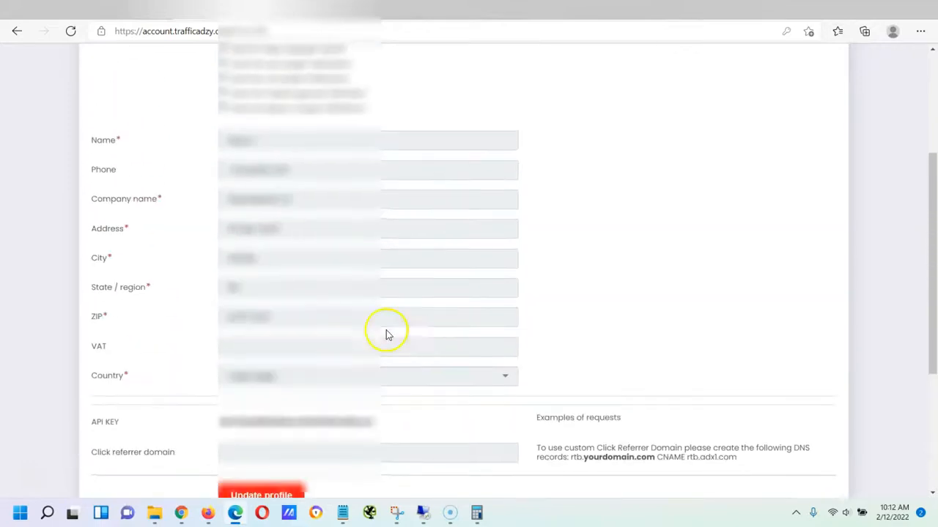
scroll(275, 314, "down", 3)
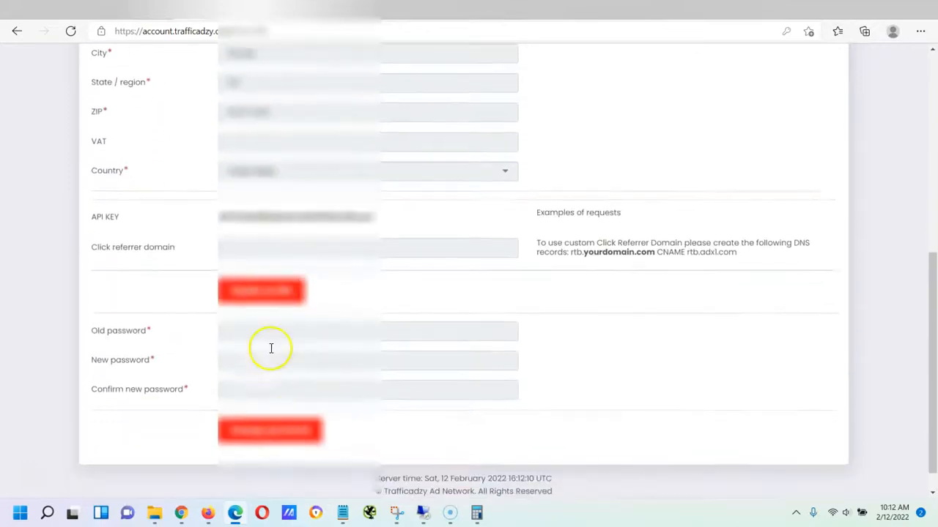
scroll(266, 349, "up", 4)
scroll(266, 353, "up", 1)
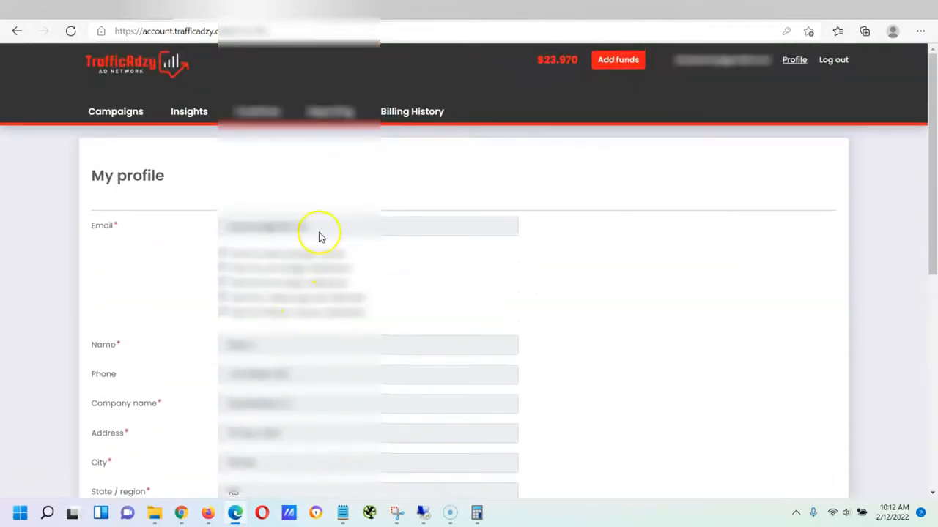
Return to the Campaigns goal page, scan the six objectives and pick the Leads and Sales card
left_click(115, 110)
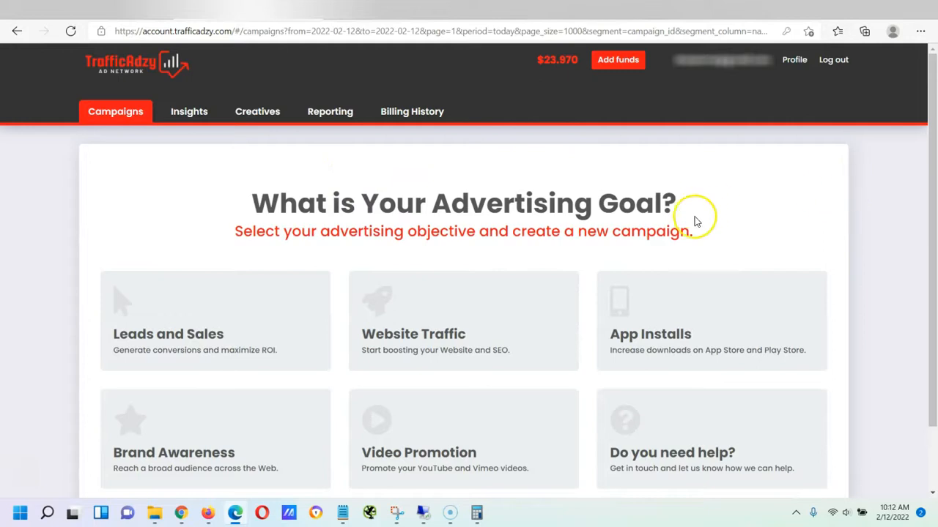
scroll(772, 210, "down", 2)
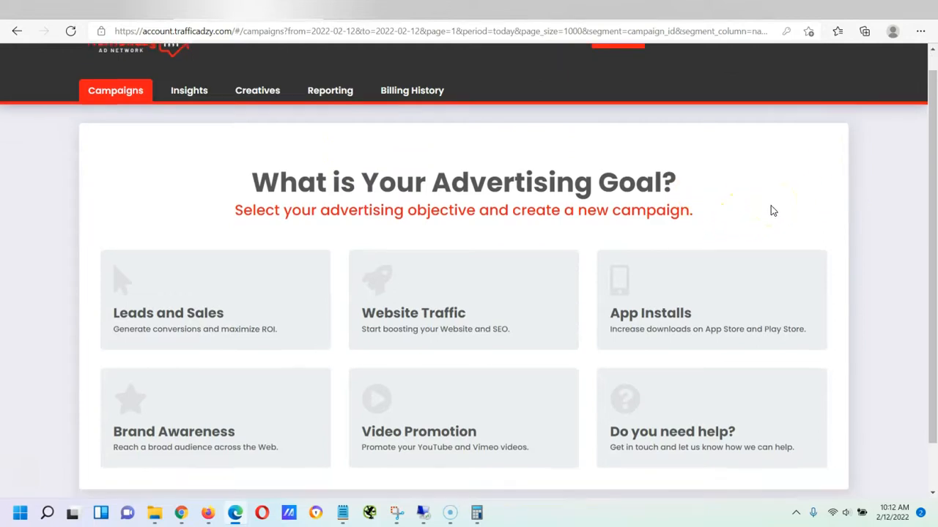
scroll(769, 213, "up", 1)
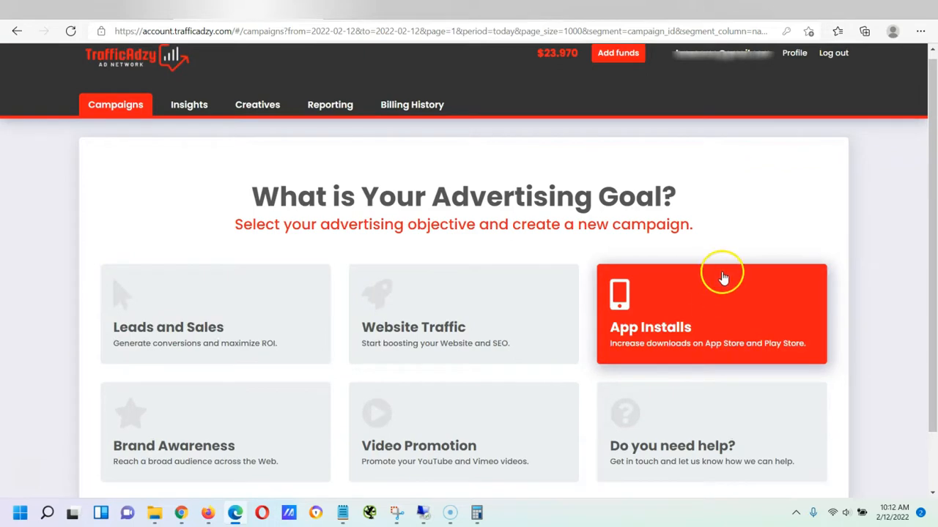
scroll(715, 279, "down", 1)
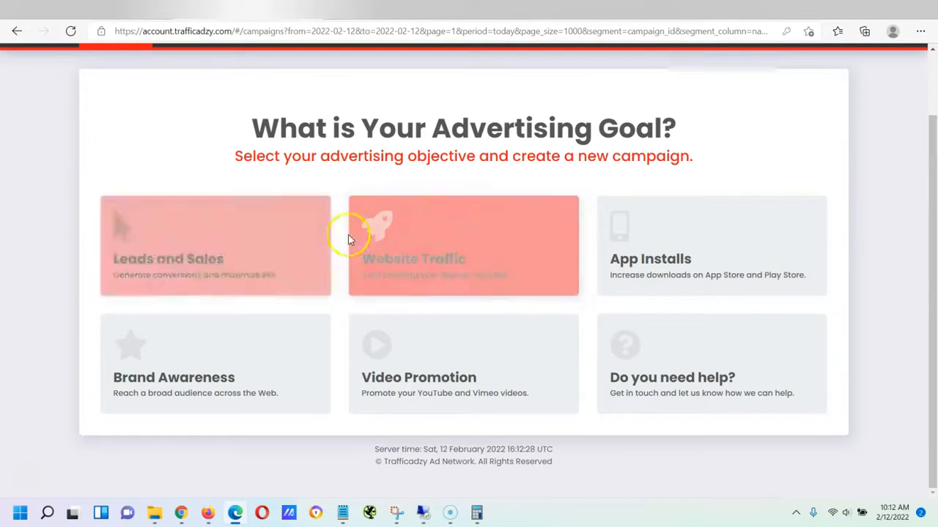
scroll(689, 441, "up", 1)
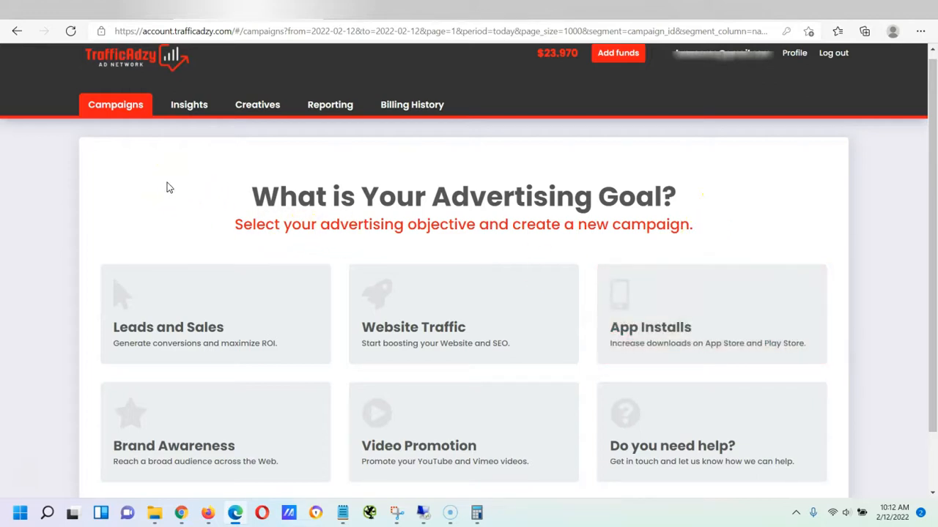
scroll(485, 219, "down", 1)
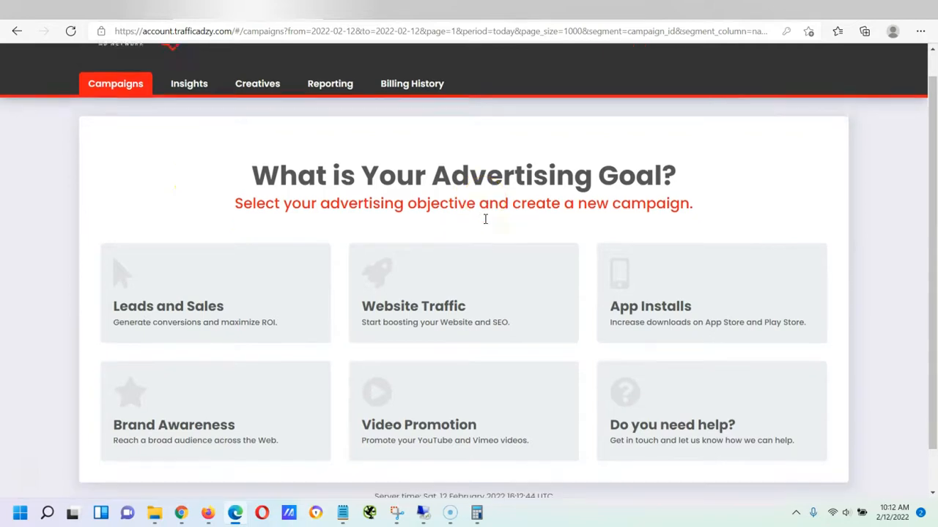
scroll(485, 224, "up", 1)
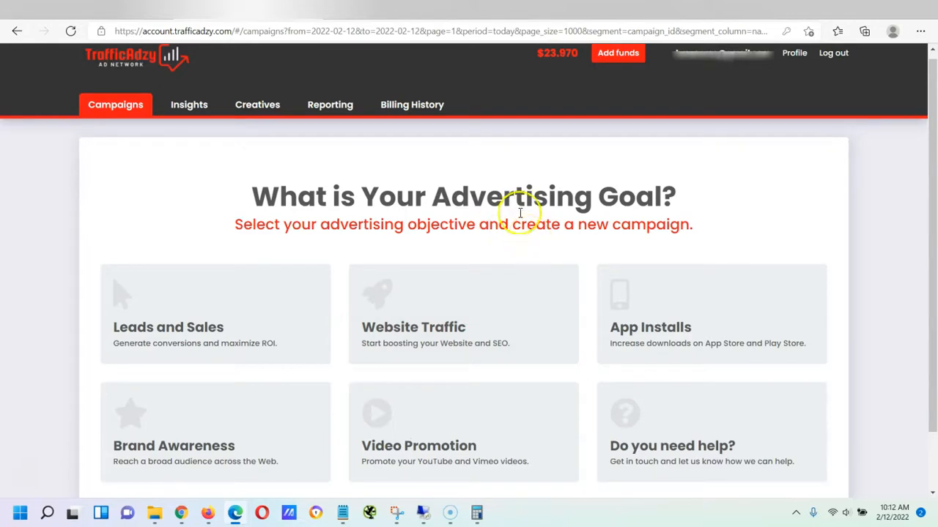
scroll(268, 254, "down", 1)
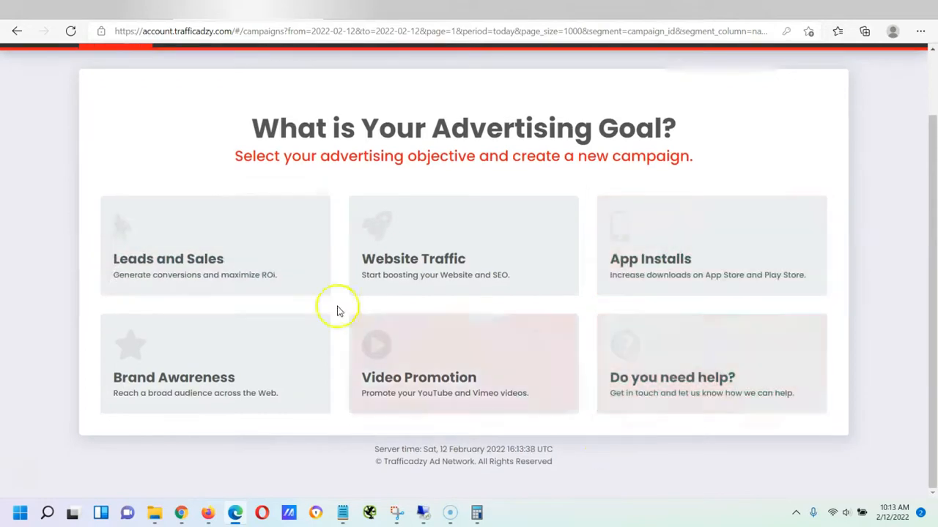
triple_click(308, 275)
left_click(227, 237)
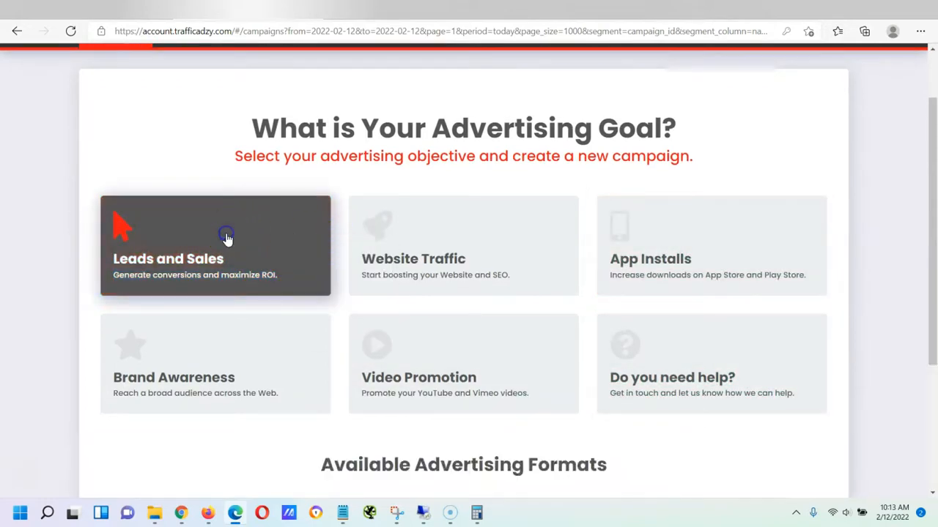
scroll(229, 238, "down", 2)
left_click(463, 315)
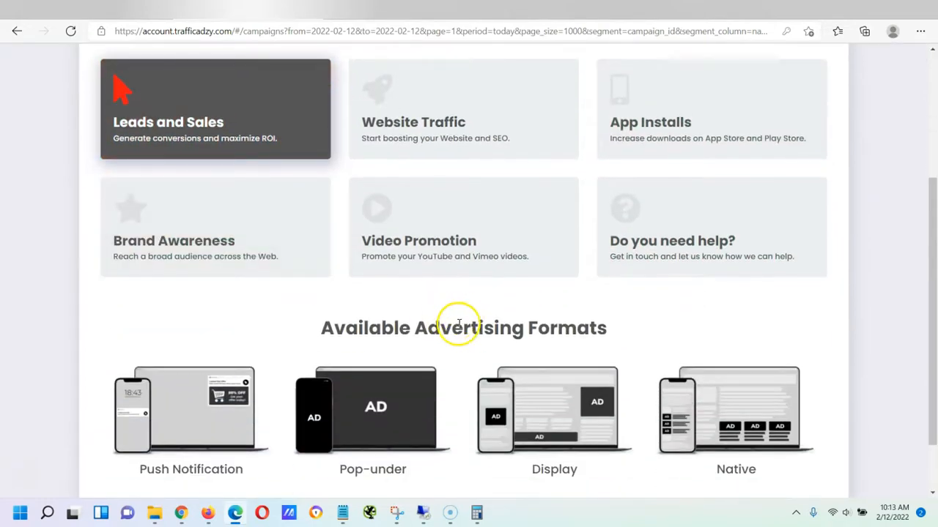
scroll(411, 308, "down", 1)
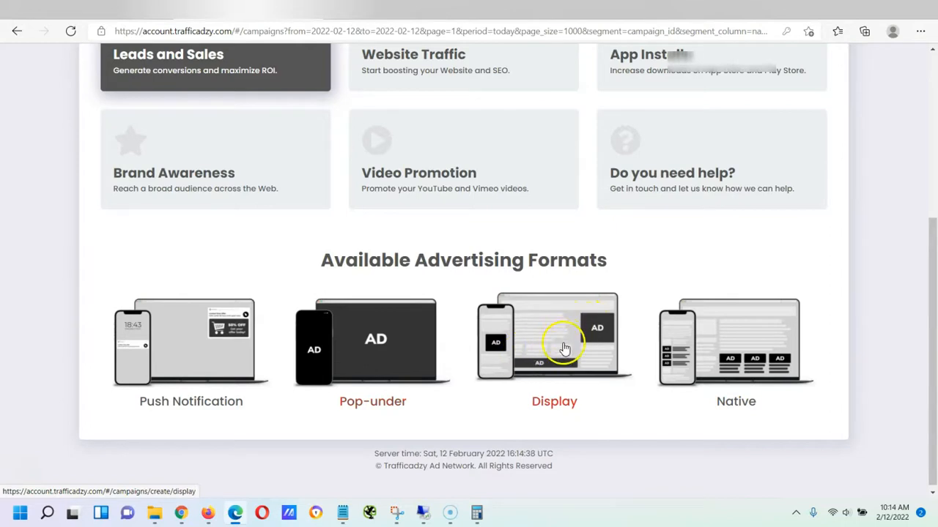
left_click(566, 251)
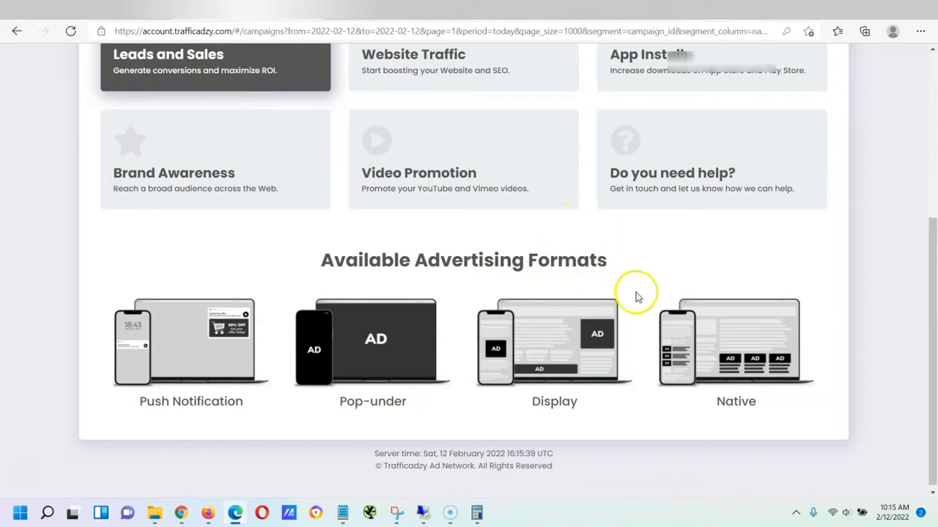
scroll(636, 285, "up", 1)
scroll(637, 284, "up", 3)
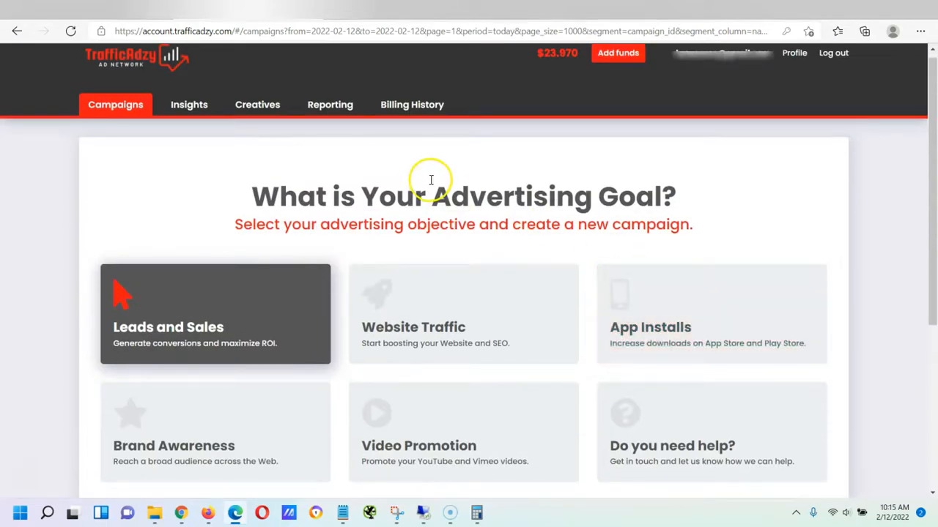
Scroll through the goal options and select Leads and Sales
scroll(440, 168, "down", 1)
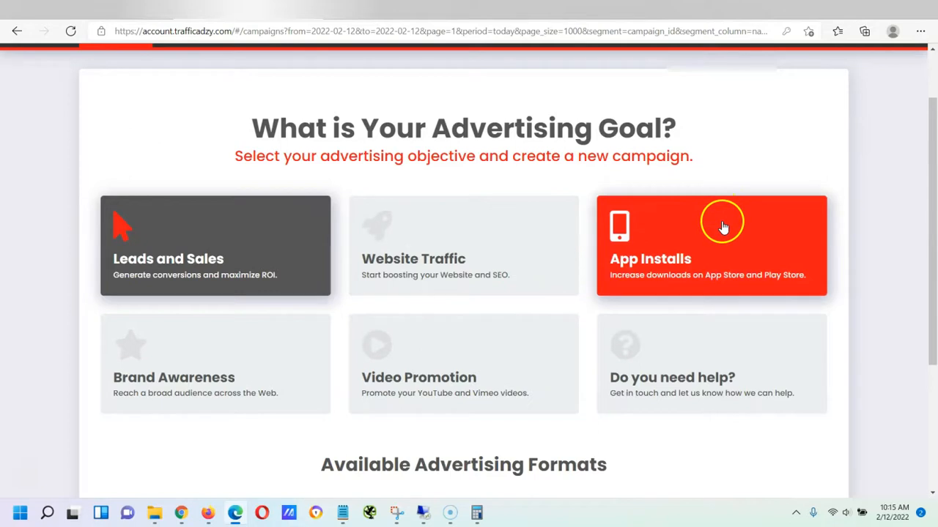
scroll(276, 272, "down", 1)
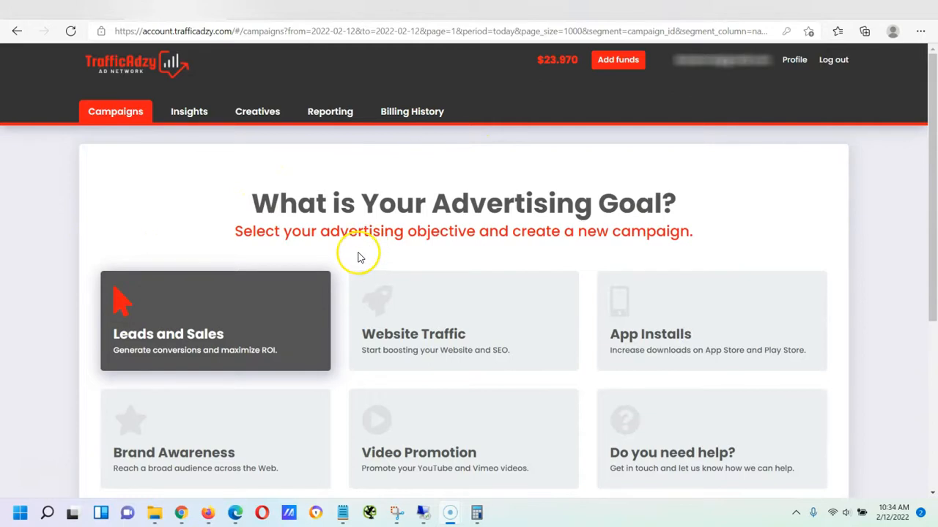
scroll(246, 253, "down", 1)
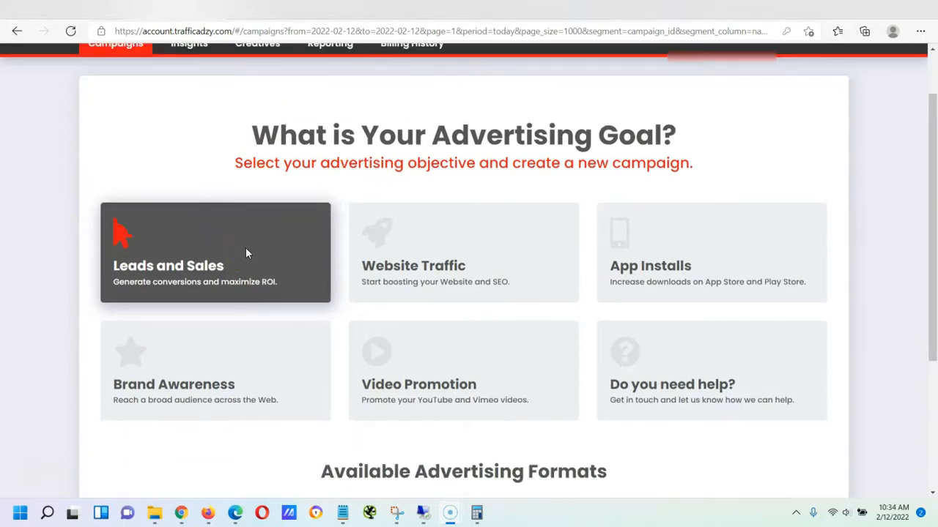
scroll(246, 252, "down", 3)
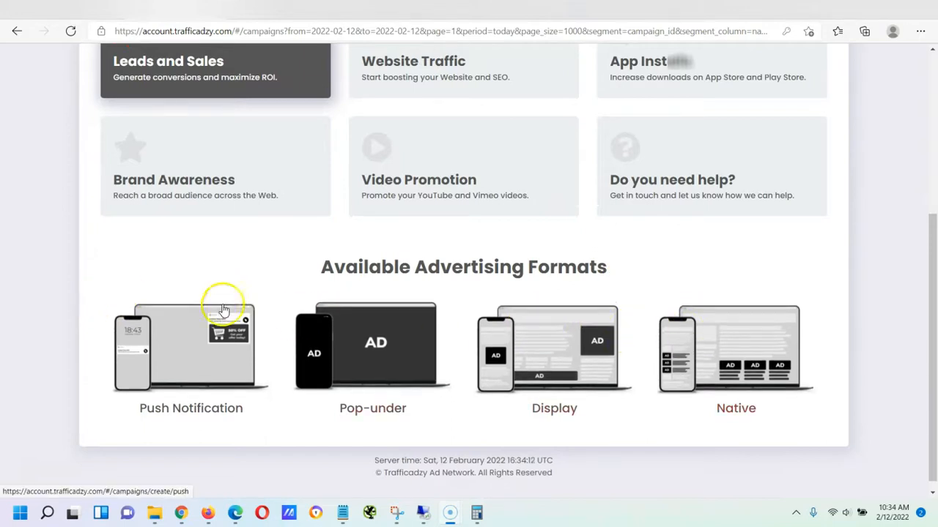
scroll(220, 300, "up", 4)
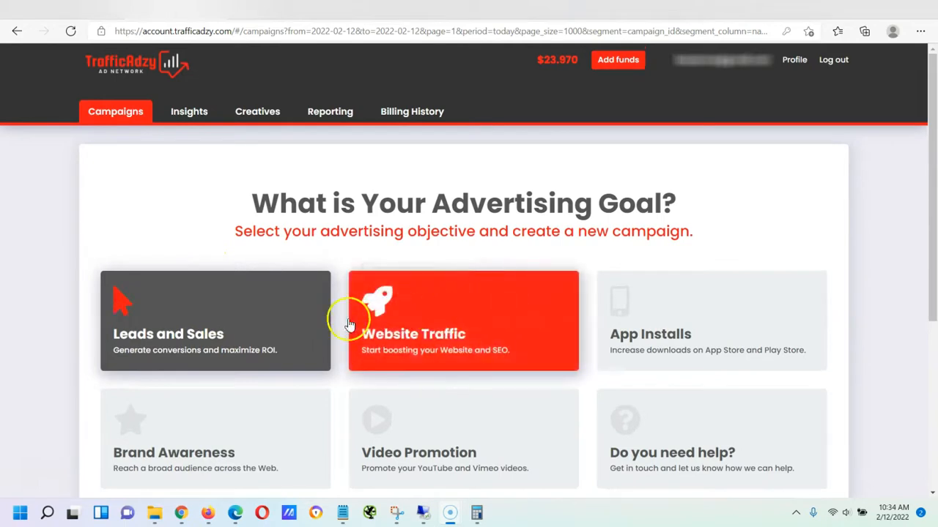
scroll(252, 322, "down", 4)
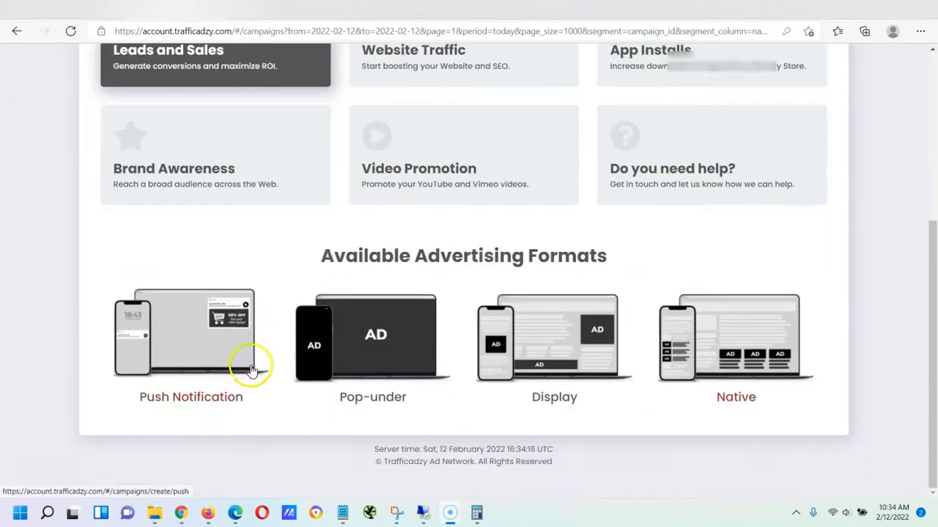
scroll(251, 370, "up", 4)
scroll(612, 287, "down", 2)
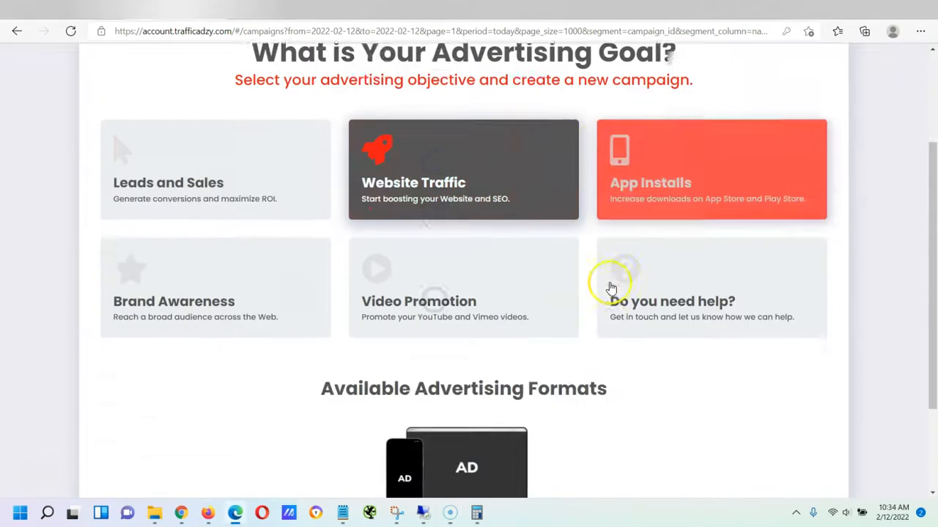
scroll(611, 288, "down", 2)
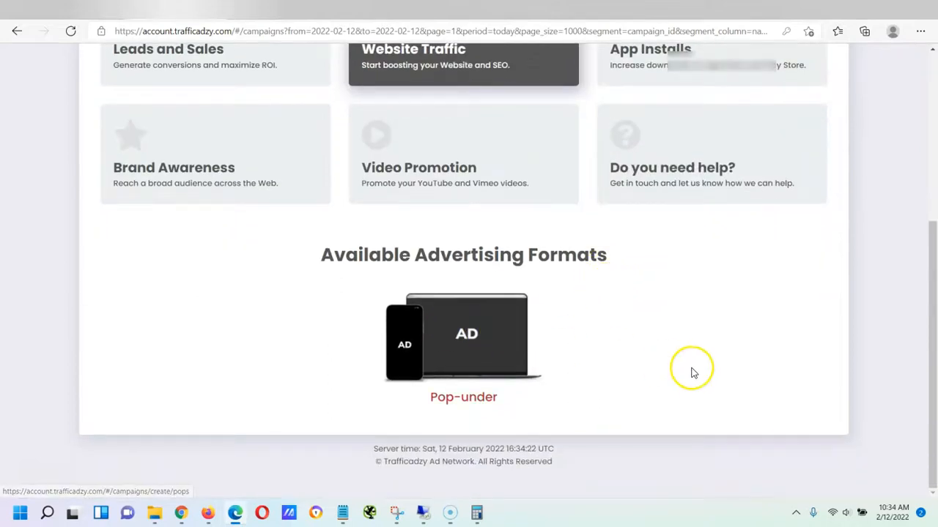
scroll(693, 372, "up", 1)
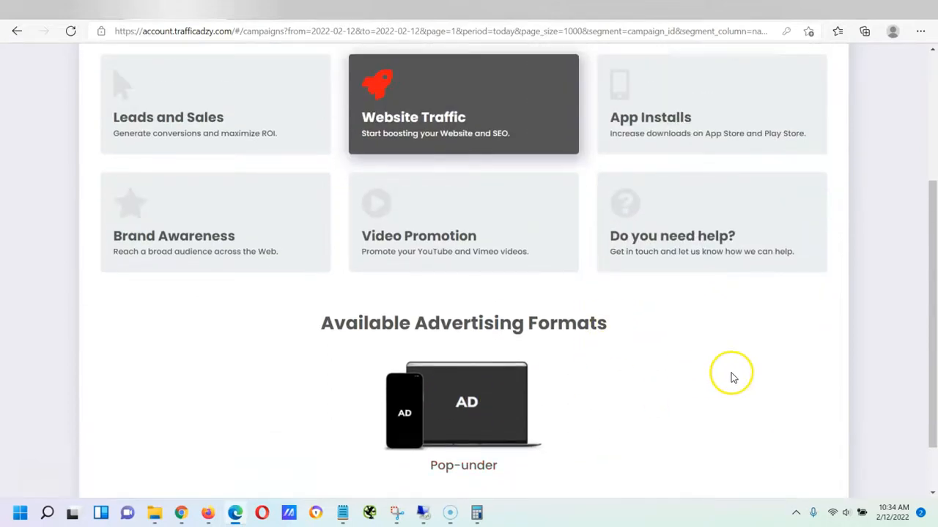
scroll(789, 393, "up", 2)
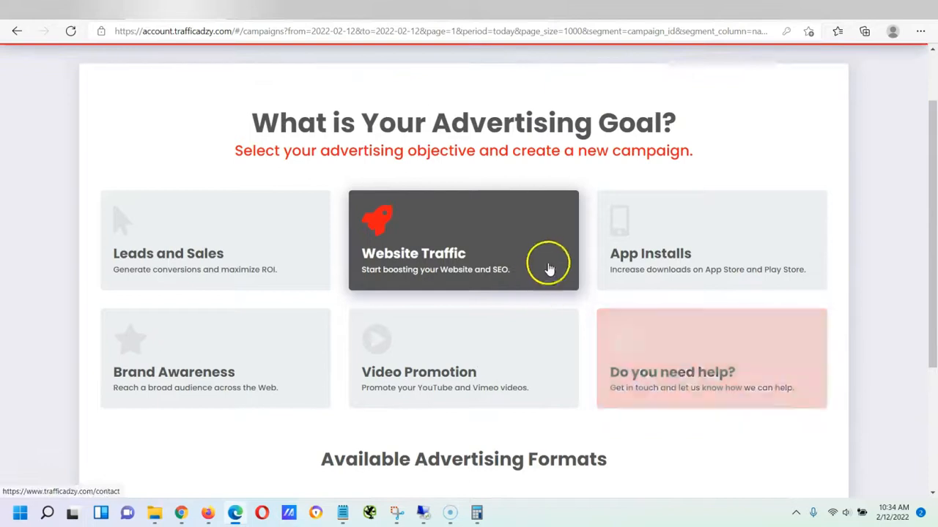
left_click(215, 233)
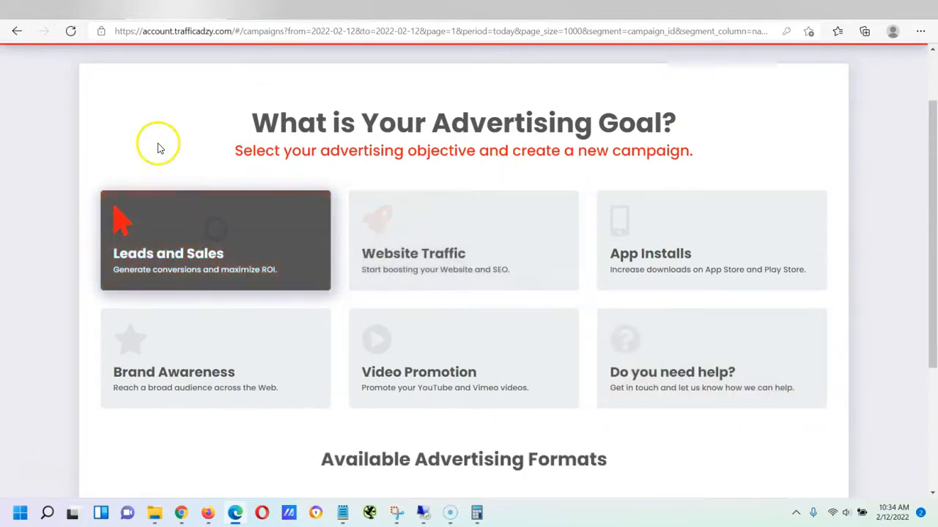
Start a new campaign in the Display advertising format
scroll(404, 235, "down", 2)
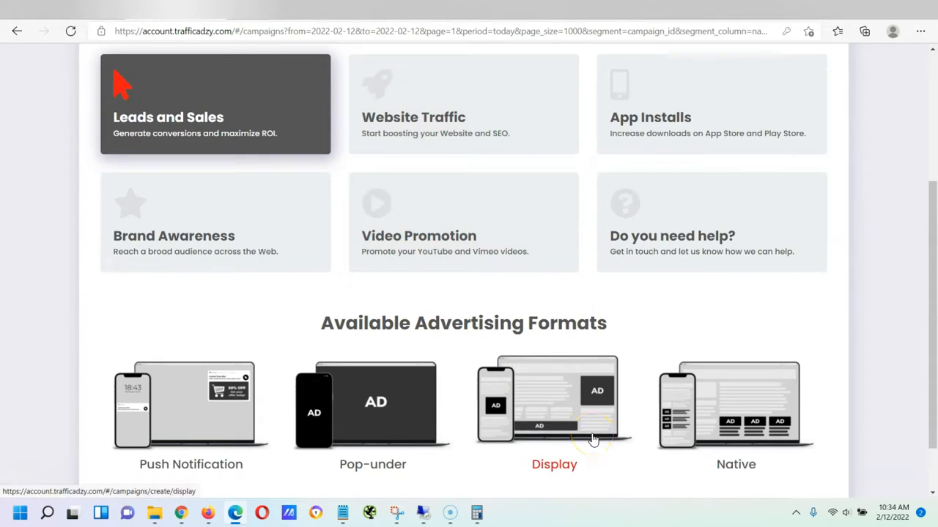
scroll(380, 188, "up", 3)
scroll(366, 320, "down", 3)
left_click(575, 404)
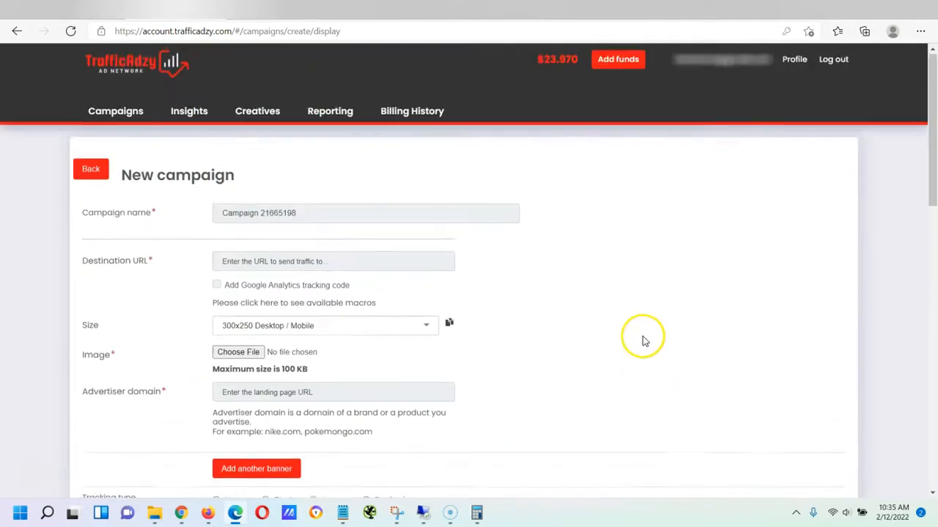
left_click(184, 213)
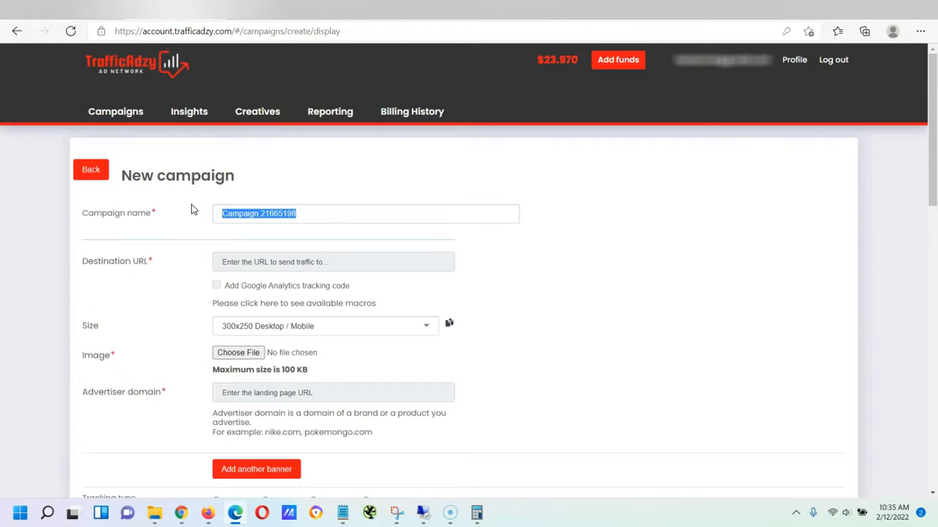
type("C")
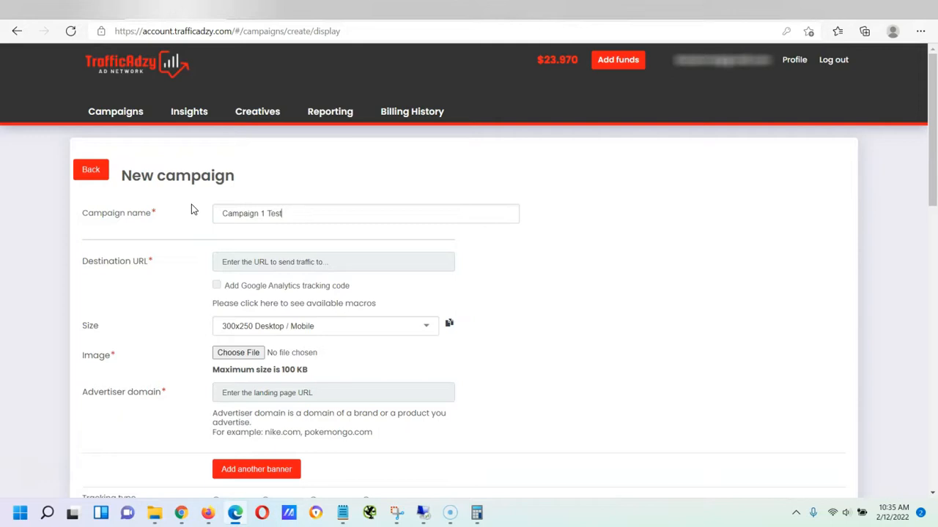
left_click(306, 262)
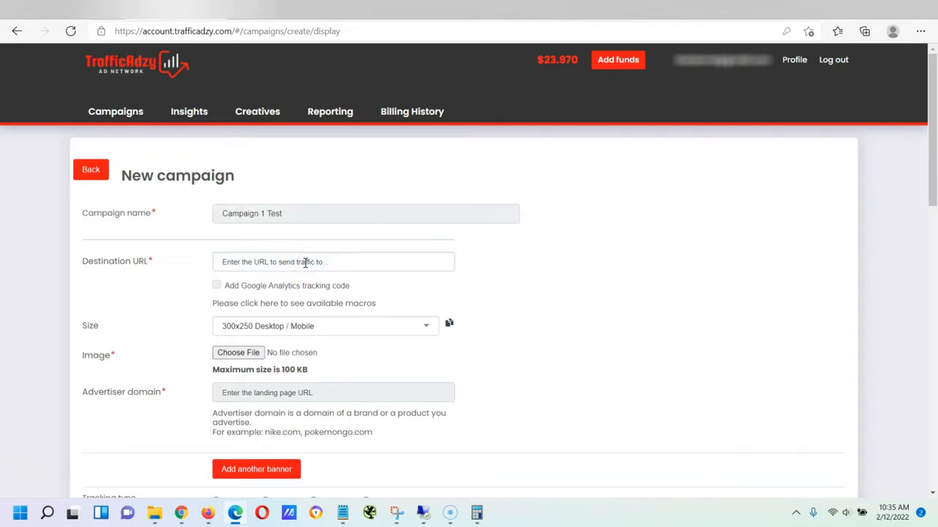
type("https://www.yahoo.com")
left_click(218, 284)
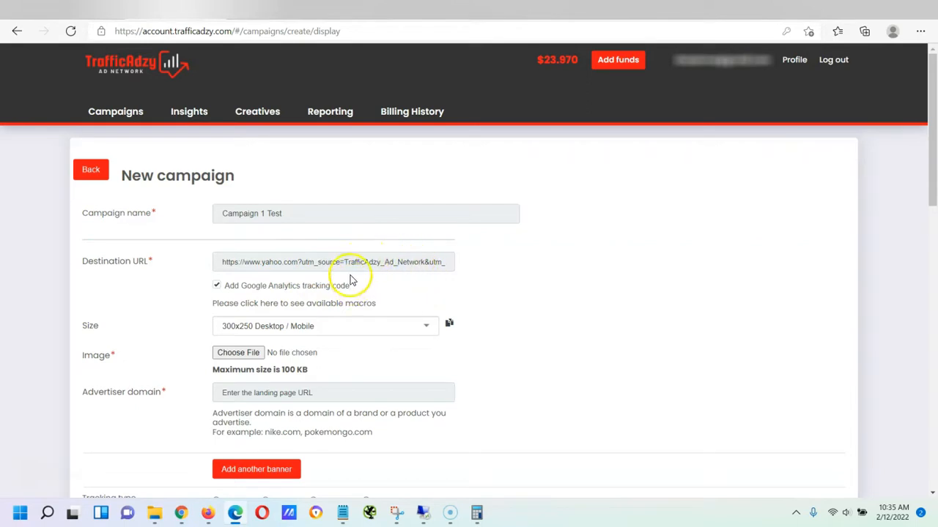
left_click_drag(353, 262, 462, 268)
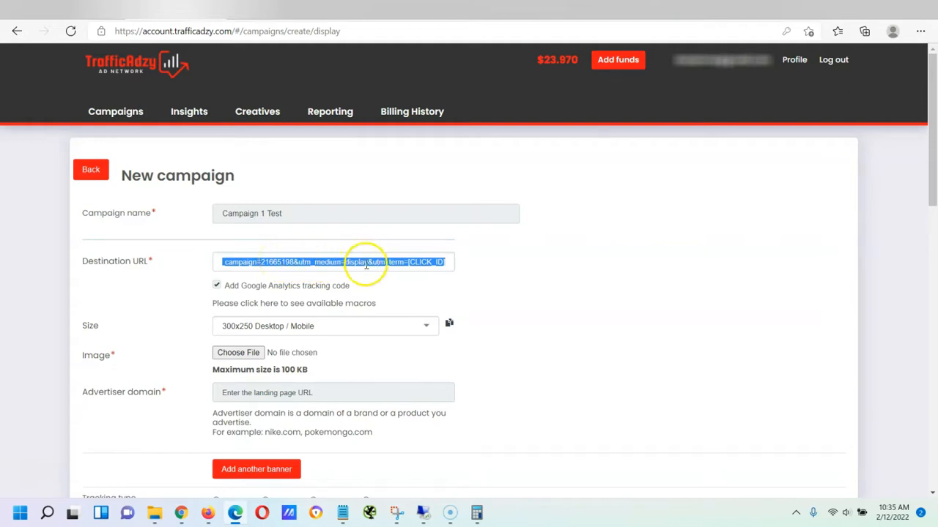
Open the Allowed macros list under Destination URL and scroll through macros such as [CLICK_ID]
left_click(269, 304)
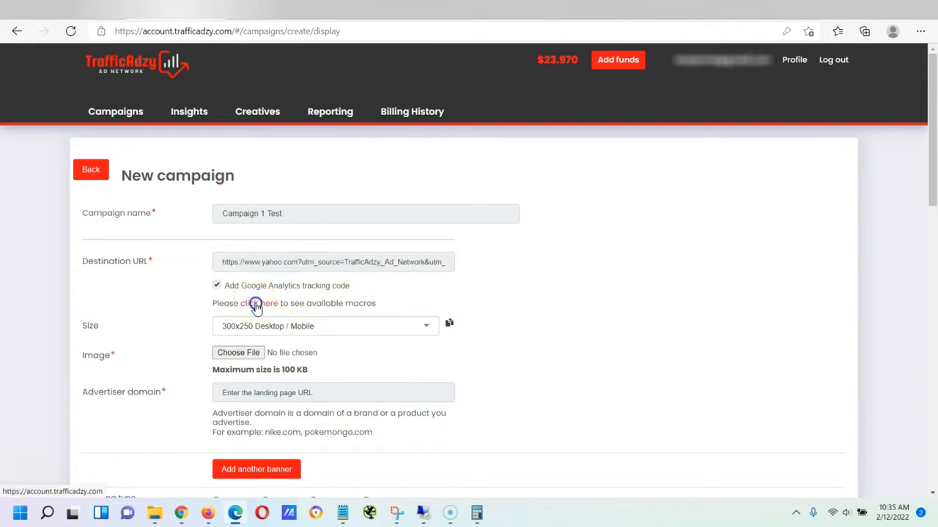
scroll(455, 232, "up", 3)
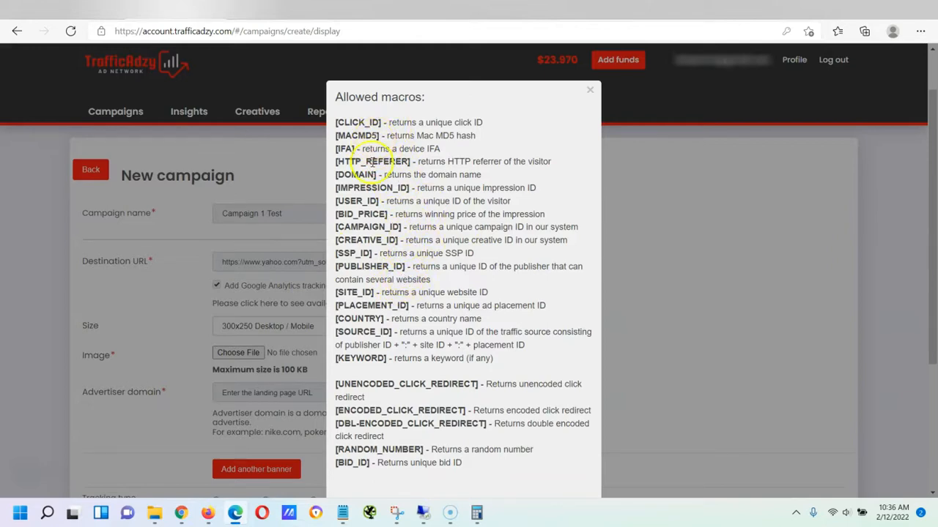
scroll(372, 161, "down", 2)
scroll(392, 196, "up", 3)
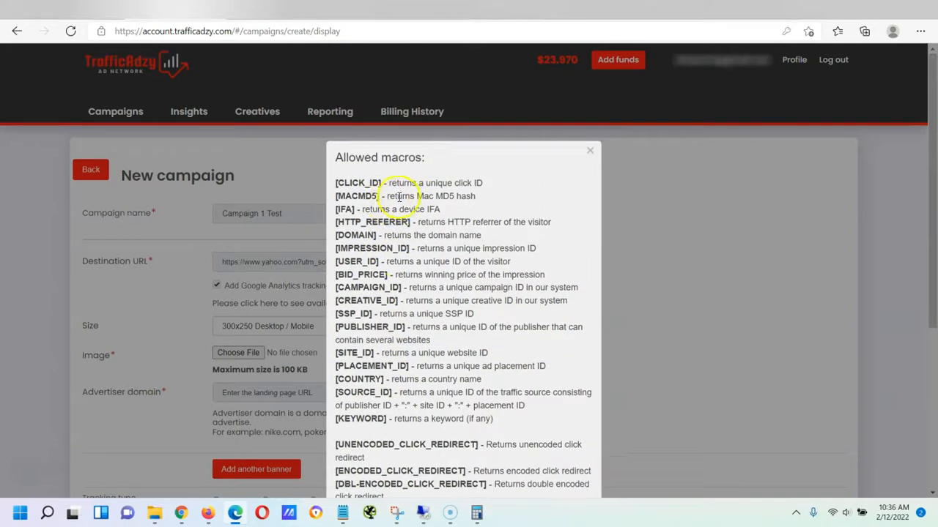
scroll(399, 196, "down", 1)
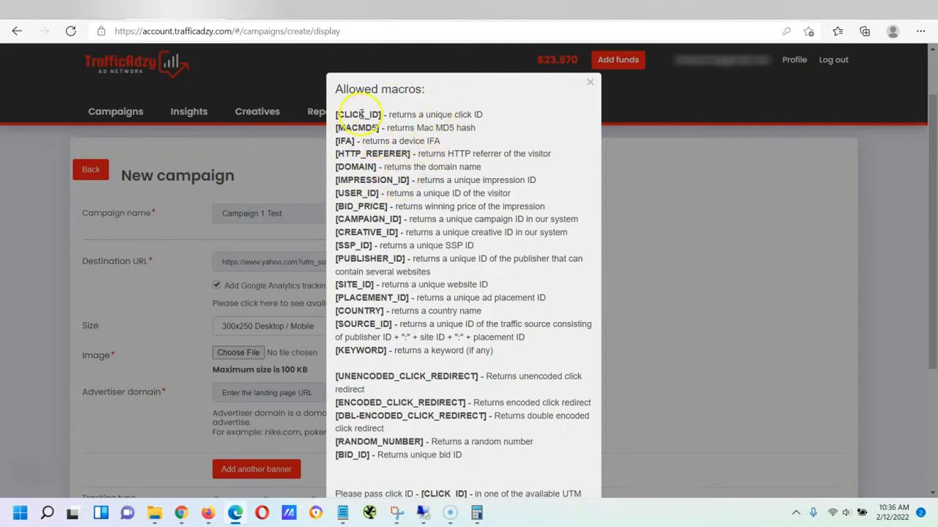
scroll(396, 217, "down", 2)
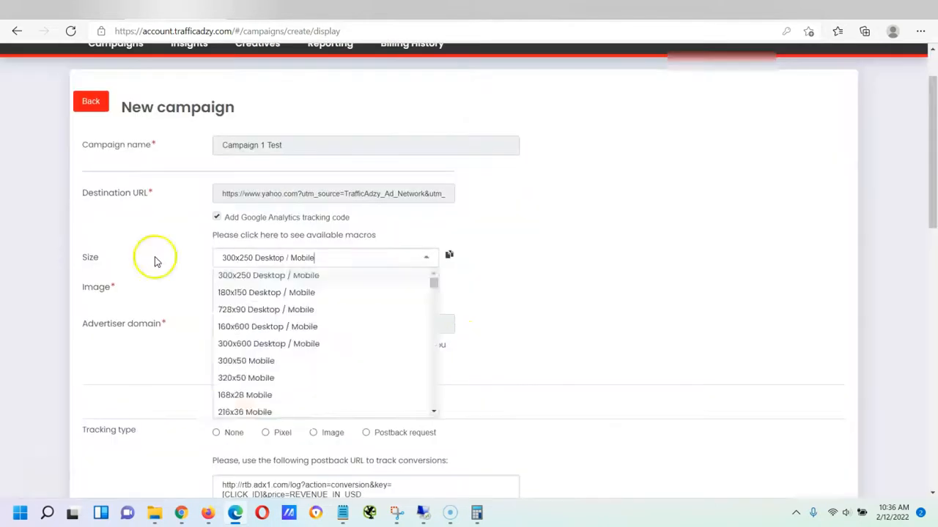
Close the macros window and keep the banner size at 300x250 Desktop / Mobile, with no image chosen
left_click(156, 261)
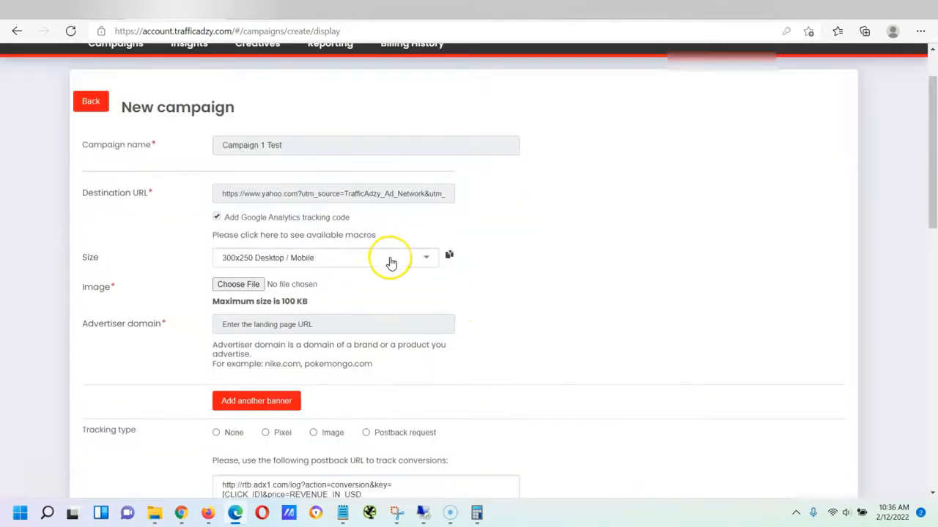
left_click(296, 262)
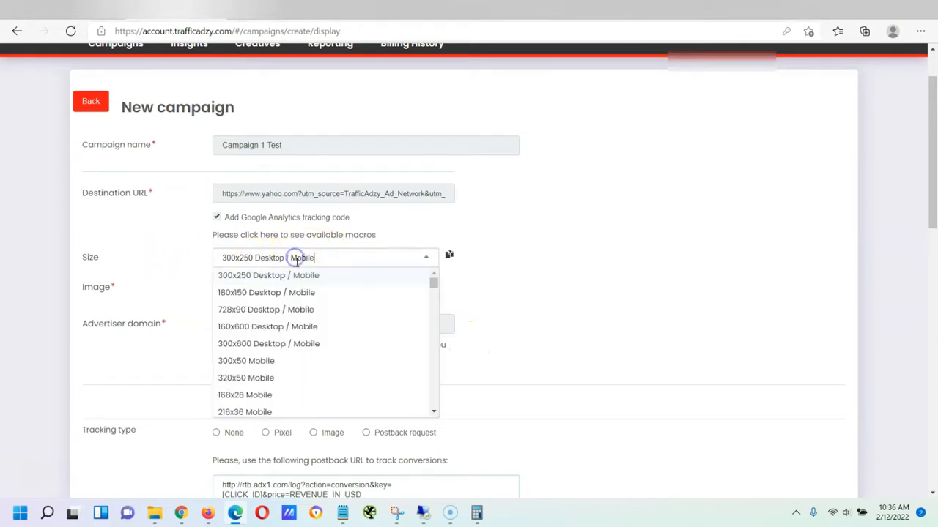
scroll(293, 316, "down", 2)
scroll(293, 316, "down", 8)
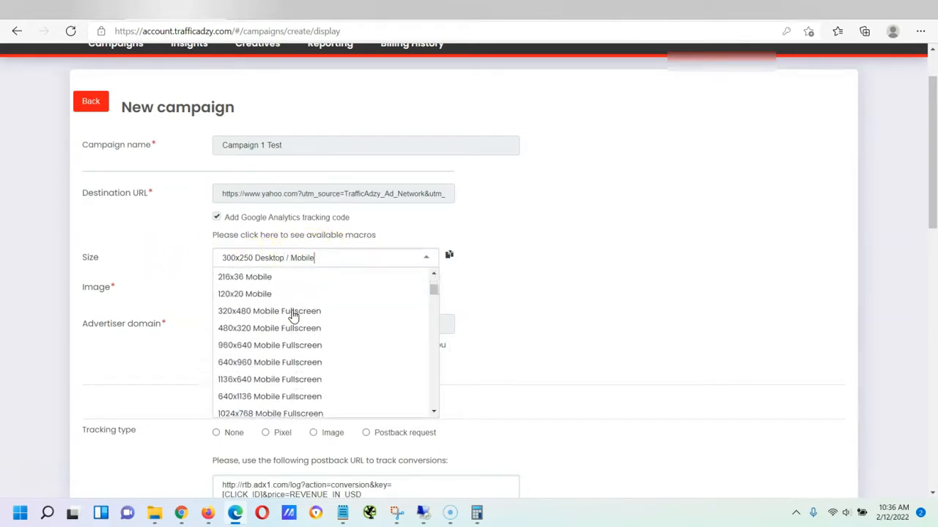
scroll(291, 316, "down", 2)
left_click_drag(435, 304, 435, 281)
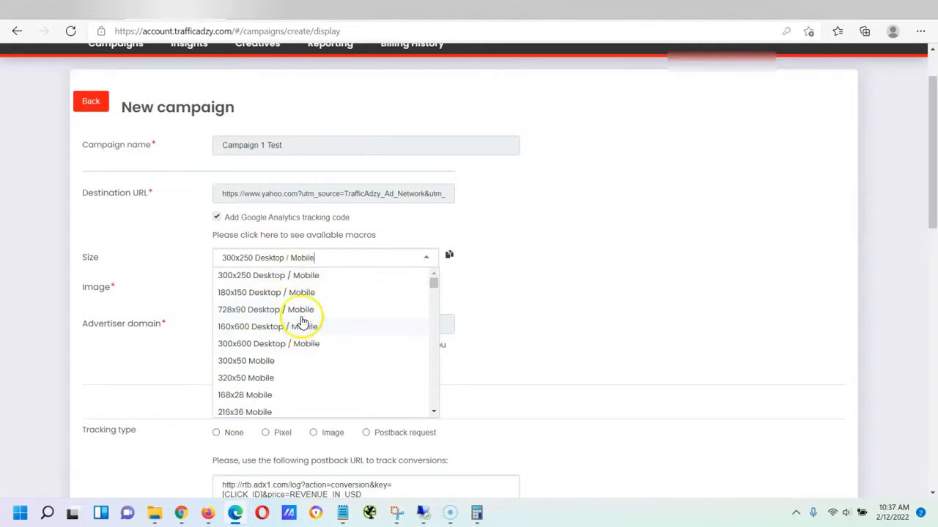
left_click(323, 275)
left_click(236, 284)
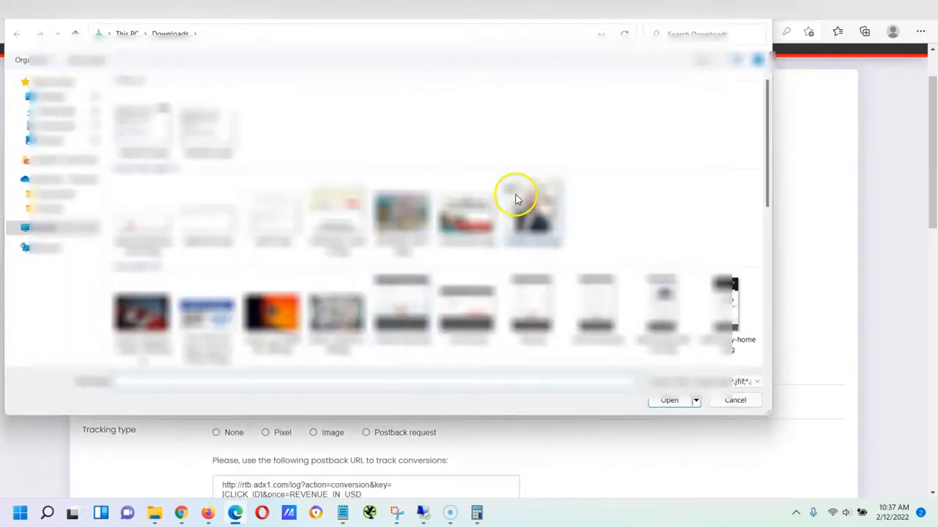
scroll(301, 298, "down", 1)
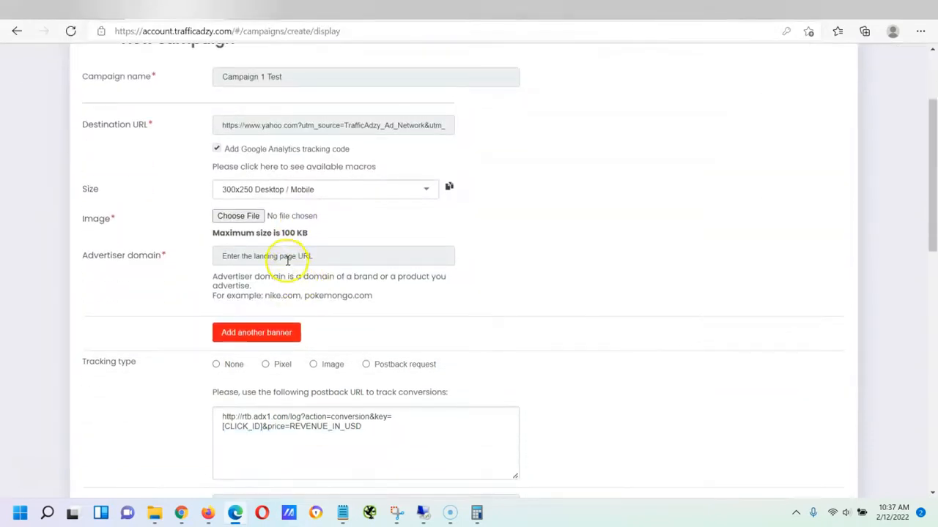
Replace yahoo.com with yourdomain.com in the Destination URL
left_click(286, 260)
scroll(284, 262, "up", 1)
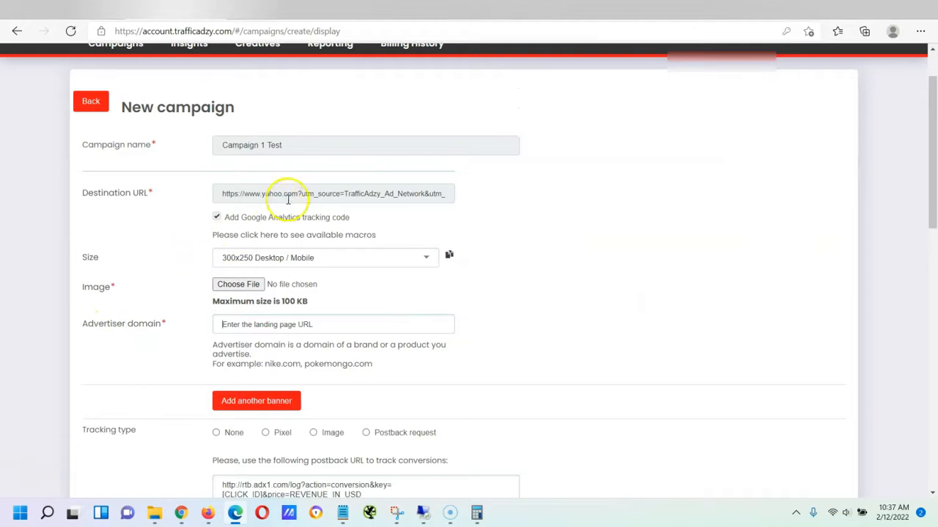
left_click_drag(297, 194, 266, 196)
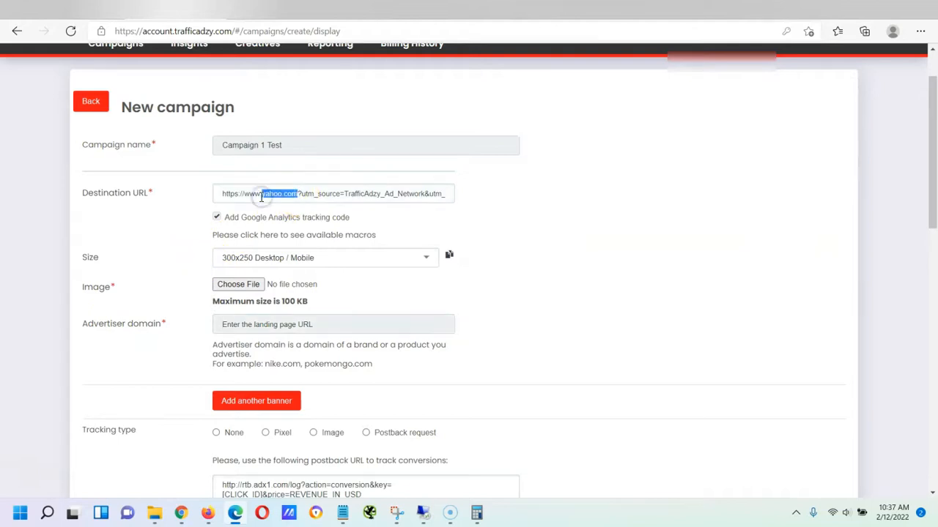
type("yourdomain.com")
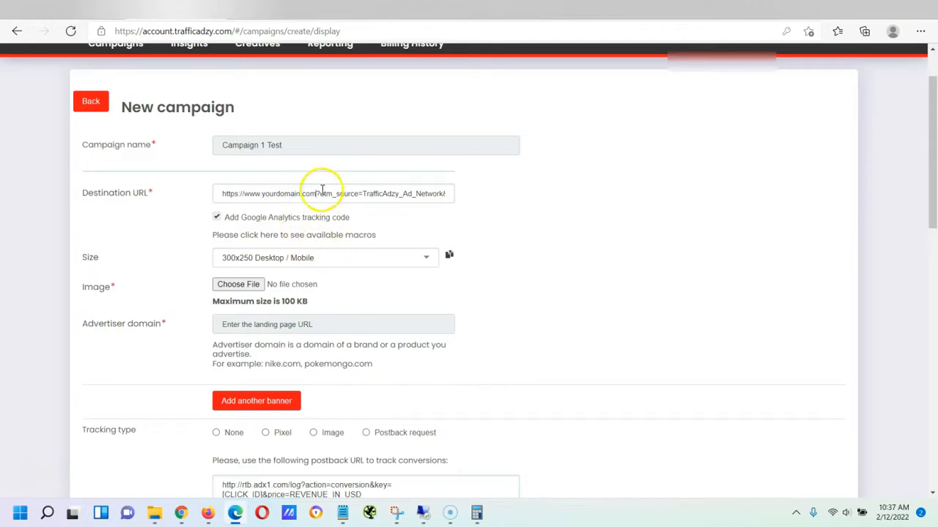
left_click(287, 320)
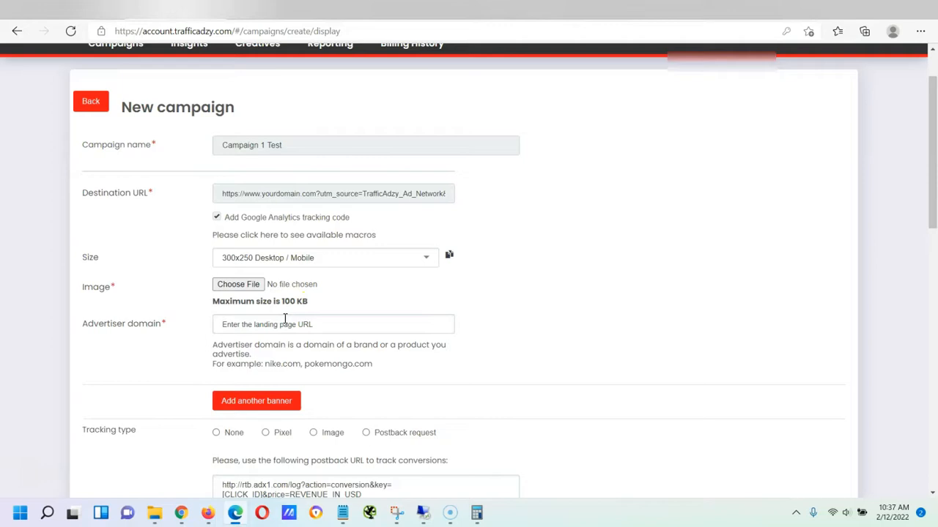
type("https://you")
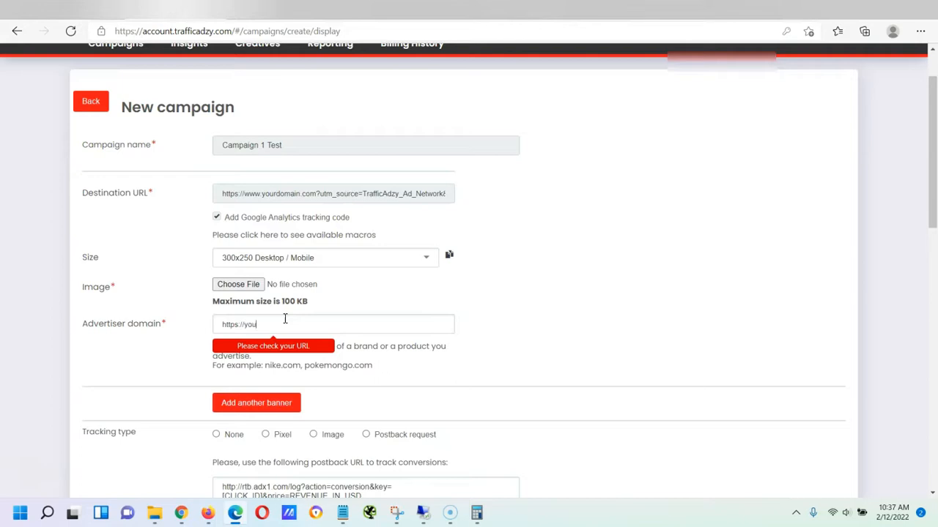
type("rdomain.com")
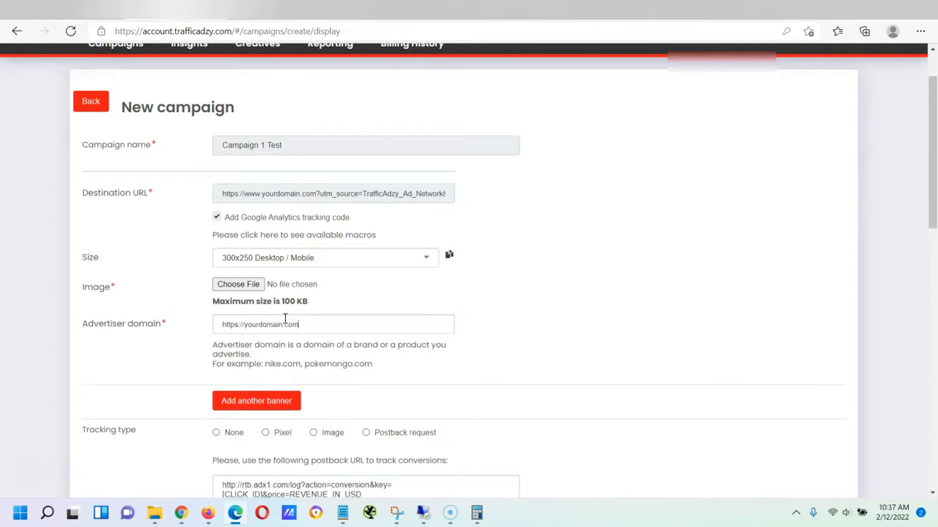
left_click(576, 289)
Compare the Postback request, Image and Pixel tracking codes, then set Tracking type to None
scroll(570, 292, "down", 2)
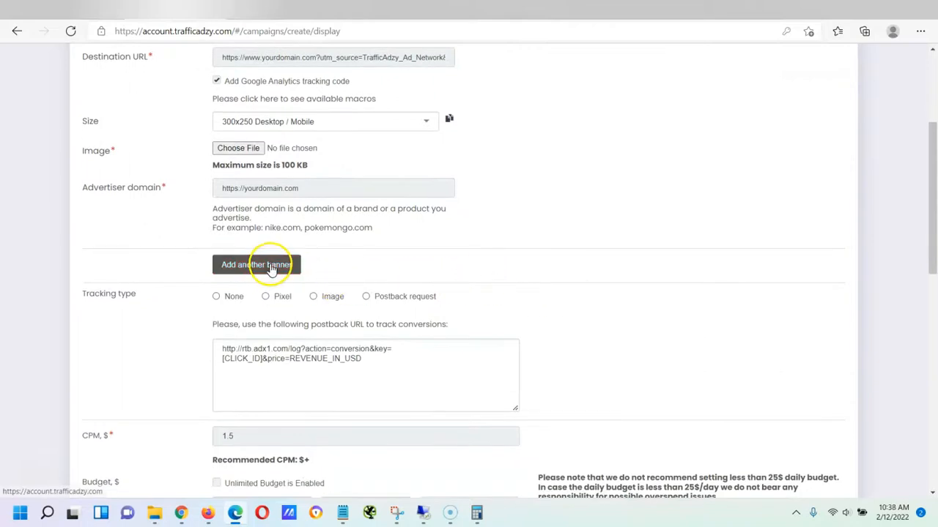
scroll(266, 220, "up", 2)
scroll(266, 208, "up", 1)
scroll(251, 395, "down", 2)
scroll(246, 341, "down", 1)
scroll(247, 341, "down", 1)
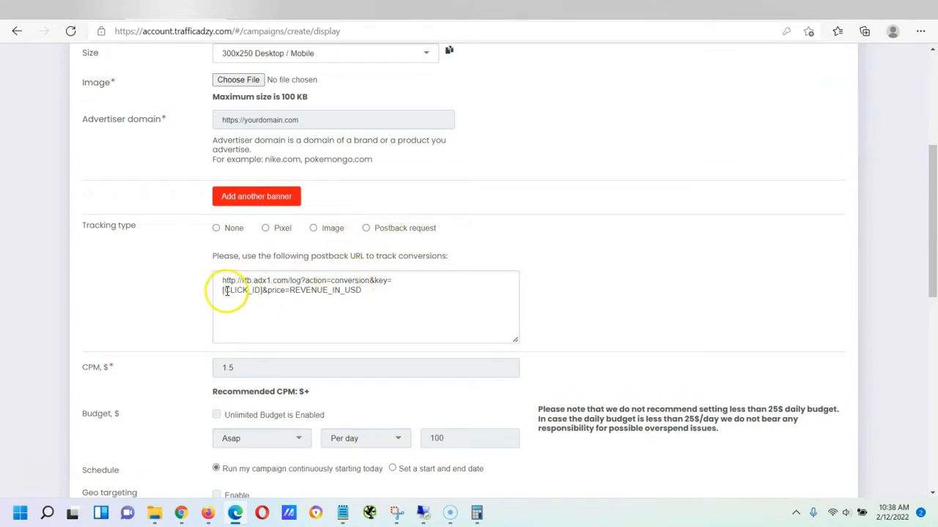
left_click(396, 227)
left_click(313, 229)
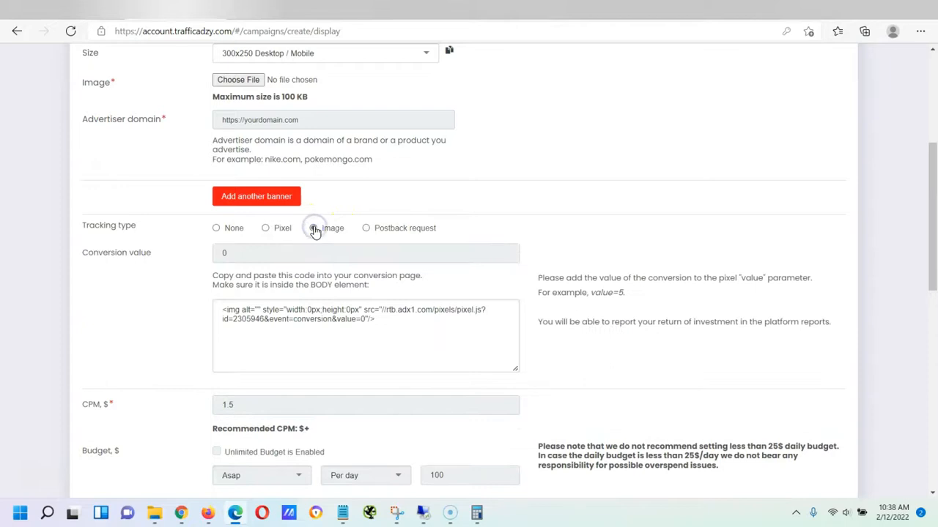
left_click(266, 229)
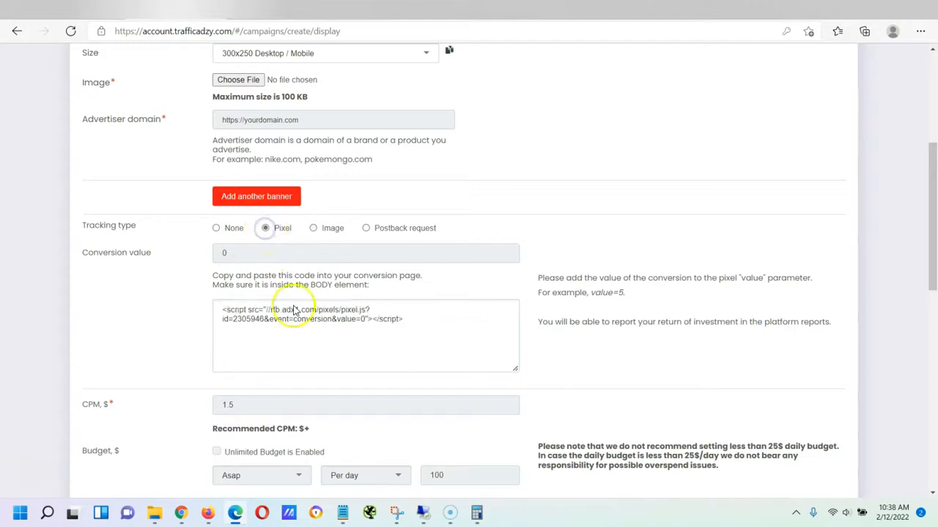
left_click(217, 230)
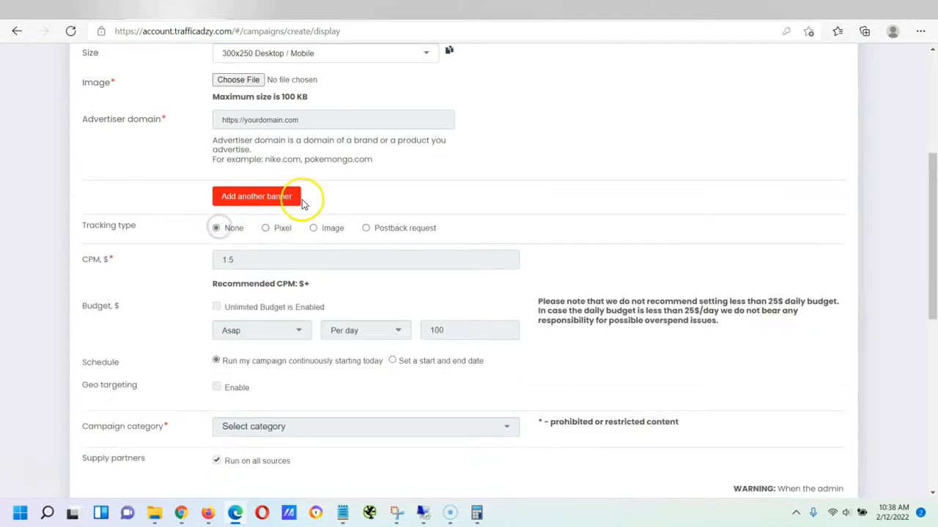
scroll(290, 194, "down", 1)
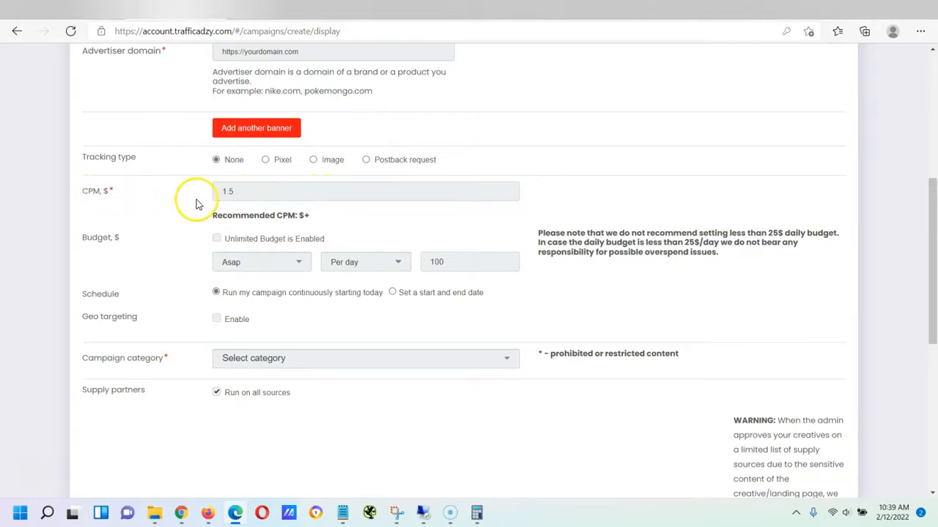
Set budget pacing to Even and the daily budget to 25
left_click(245, 193)
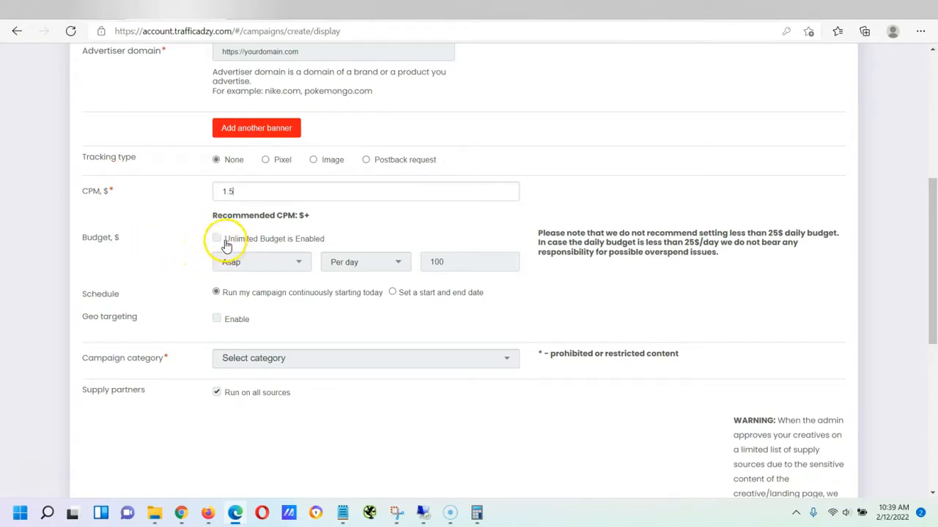
left_click(297, 262)
left_click(297, 263)
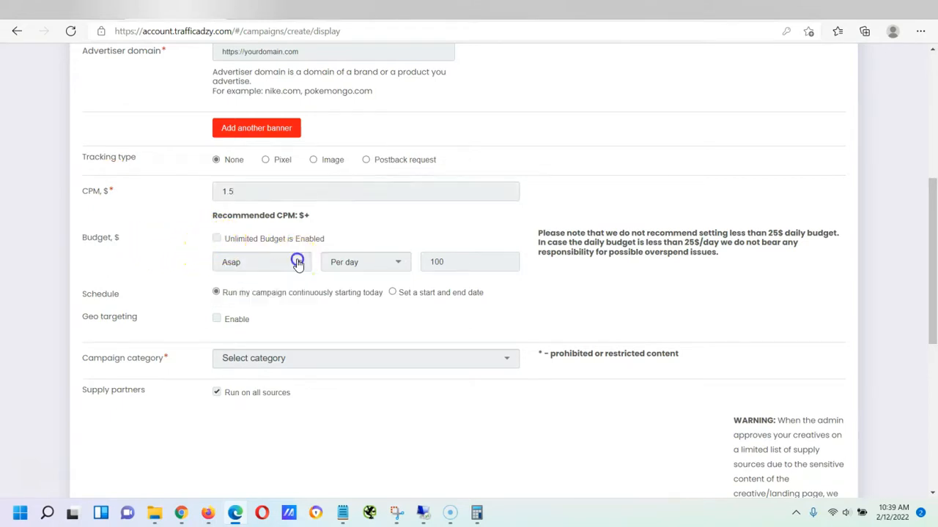
left_click(460, 265)
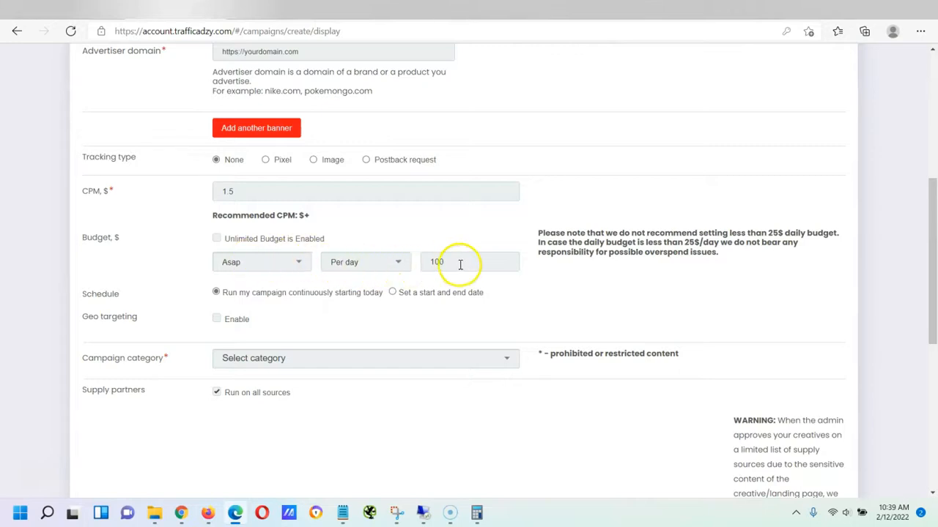
left_click(293, 263)
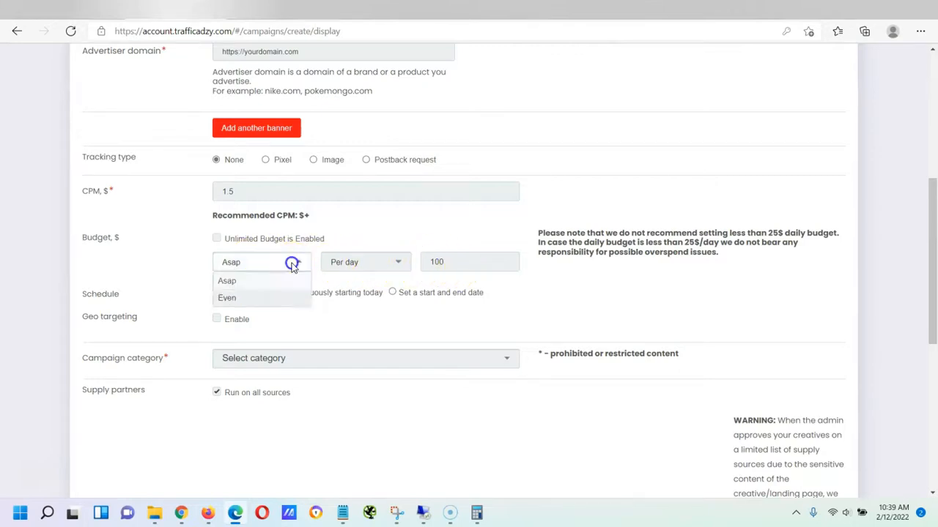
left_click(241, 299)
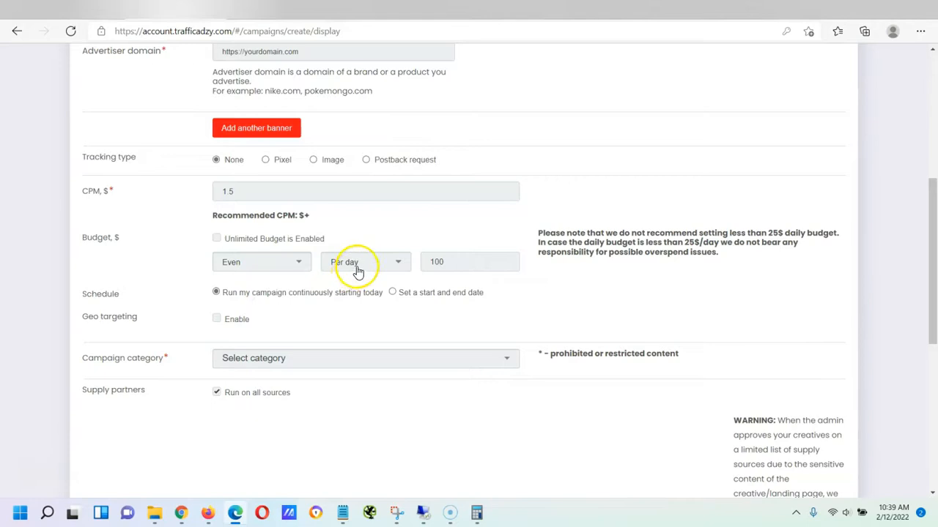
double_click(437, 265)
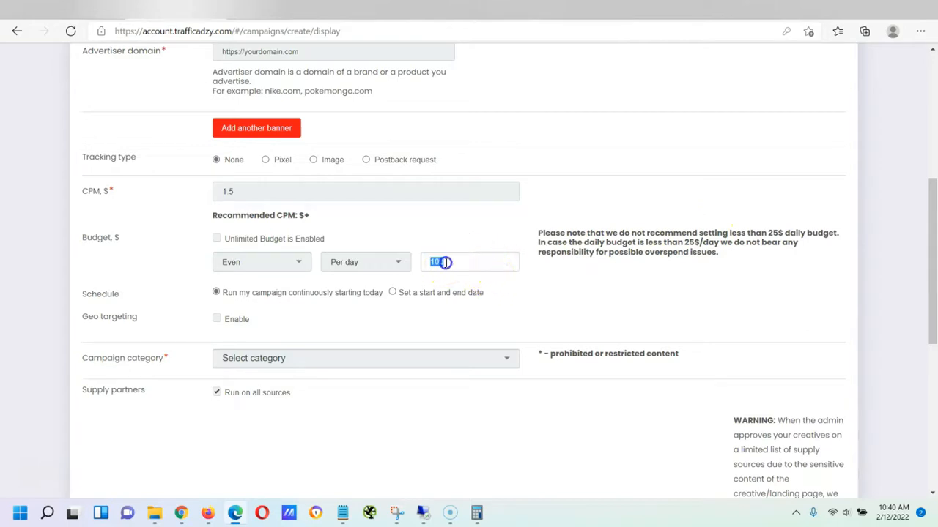
type("25")
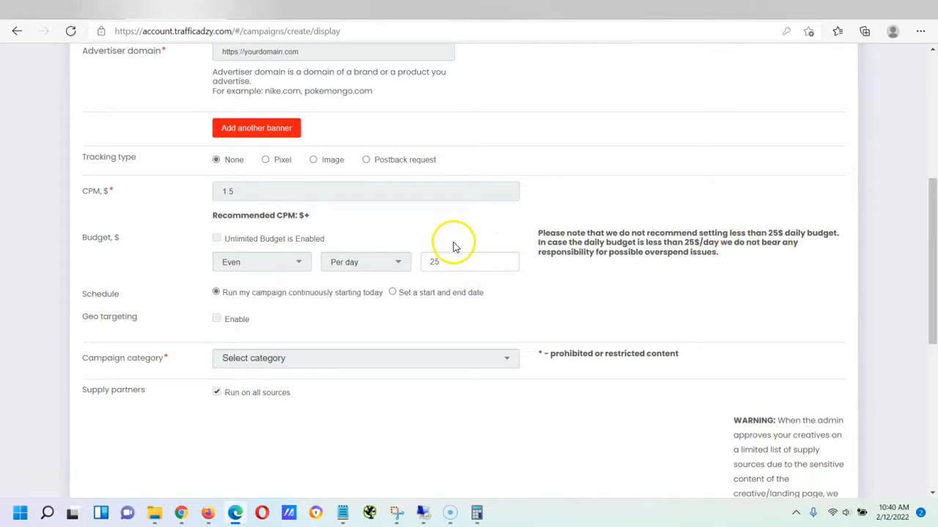
Try enabling Unlimited Budget but decline the warning, leaving it off
left_click(217, 240)
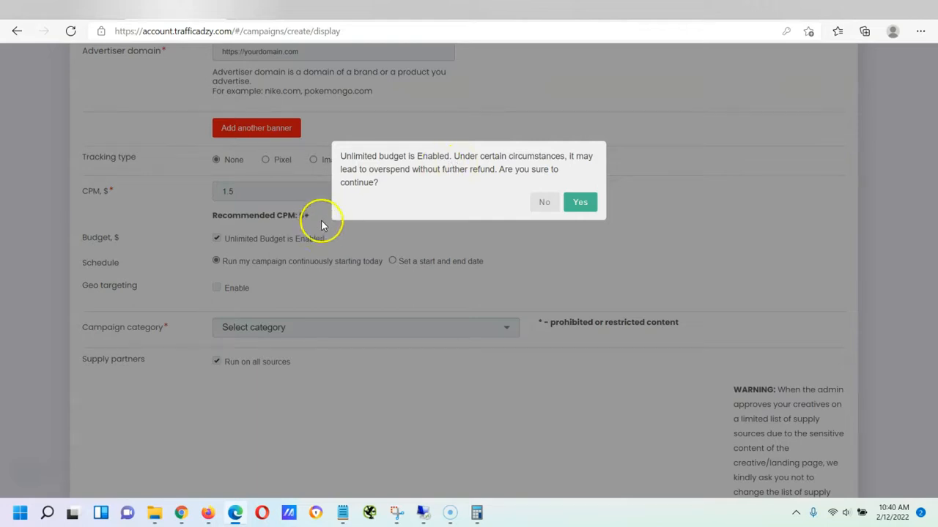
left_click(544, 203)
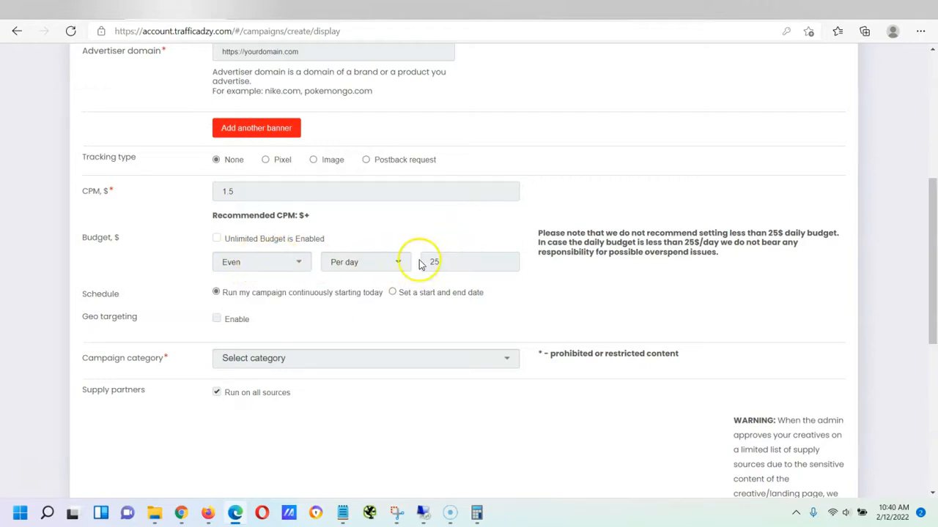
scroll(208, 250, "down", 1)
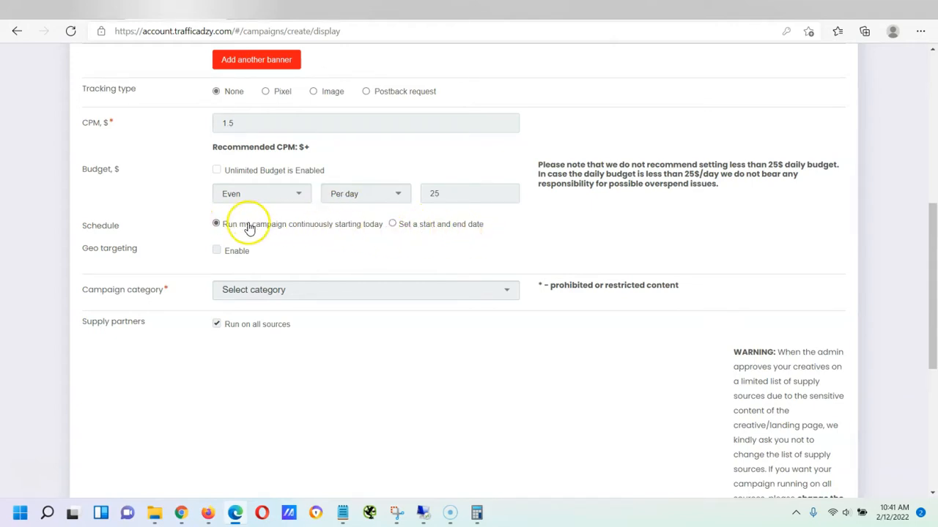
Keep the campaign running continuously from today and enable geo targeting
left_click(452, 224)
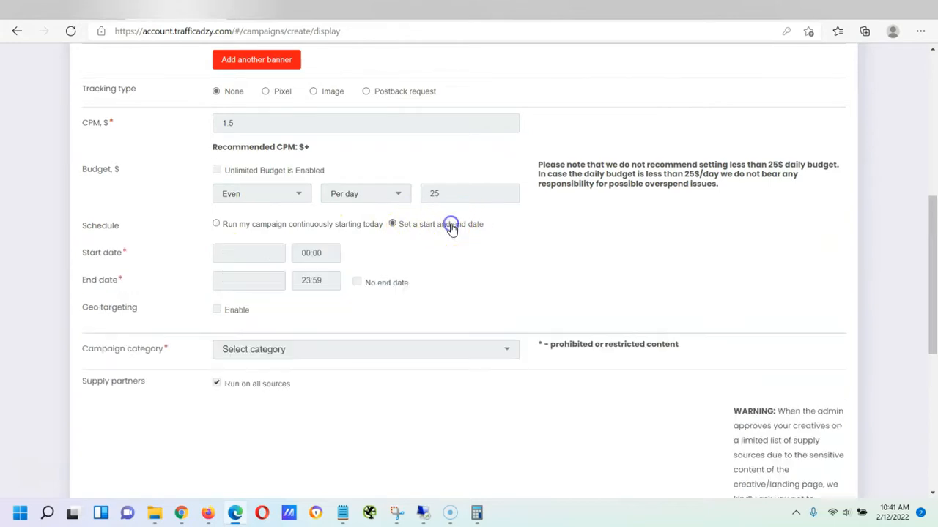
left_click(258, 224)
left_click(217, 252)
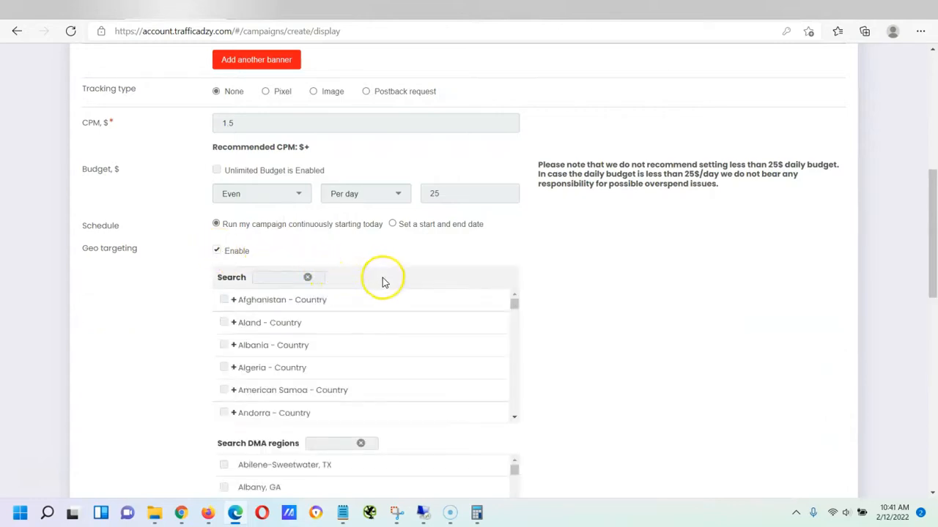
scroll(430, 295, "down", 1)
scroll(430, 295, "down", 1)
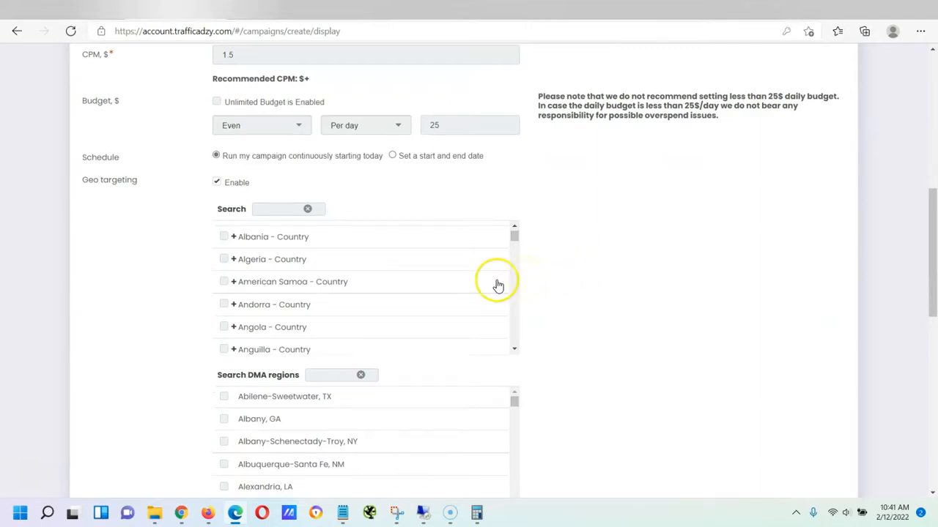
Search 'united states' and check United States - Country as the target
left_click(282, 210)
type("united states")
key("Return")
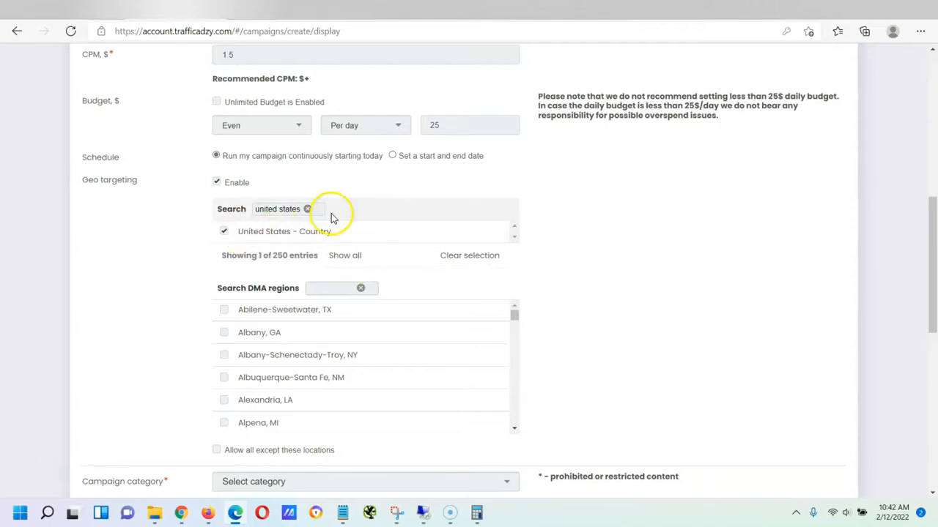
scroll(381, 212, "down", 1)
scroll(418, 209, "up", 1)
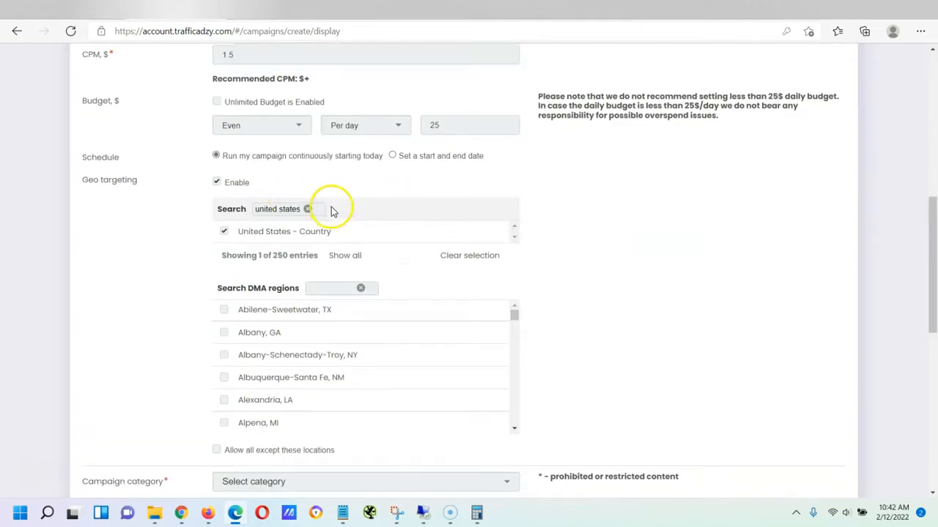
scroll(346, 222, "down", 1)
scroll(345, 222, "up", 1)
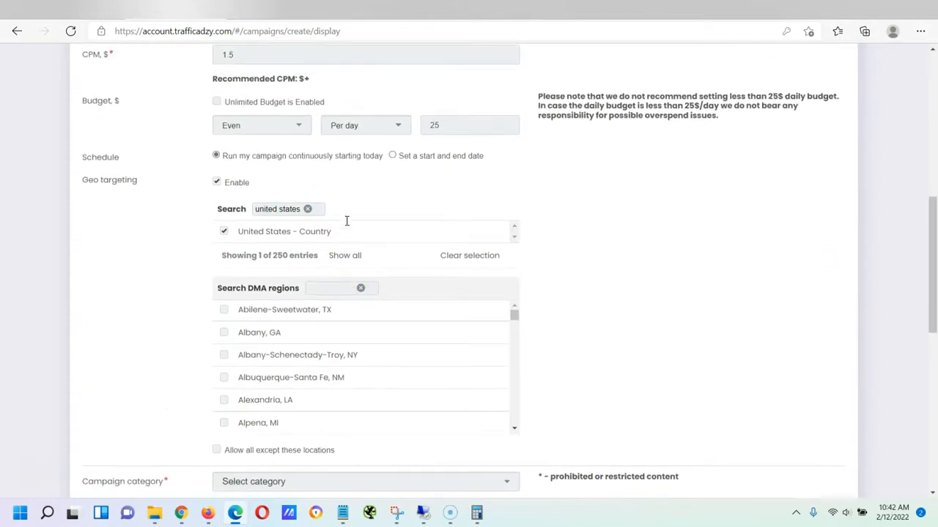
scroll(346, 222, "down", 1)
scroll(346, 223, "down", 2)
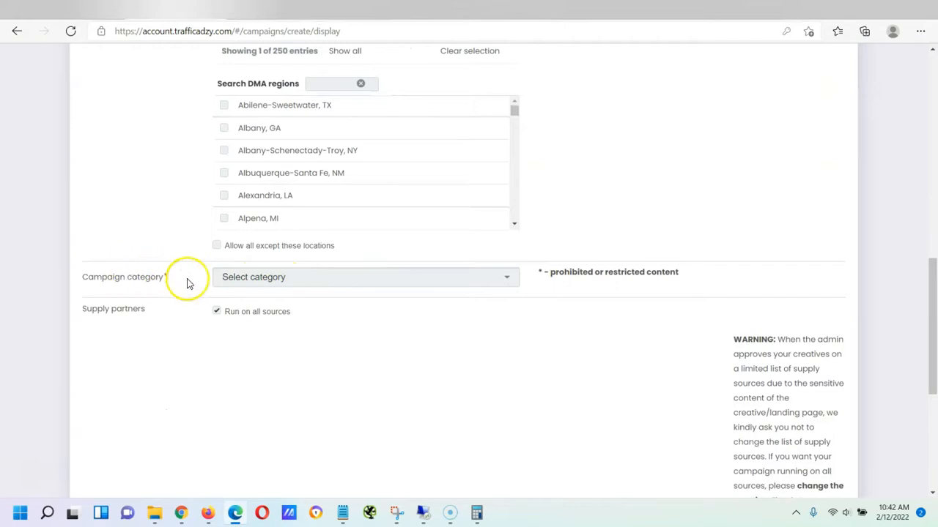
Browse the campaign category options without choosing one
left_click(354, 285)
scroll(337, 339, "down", 2)
scroll(334, 337, "down", 3)
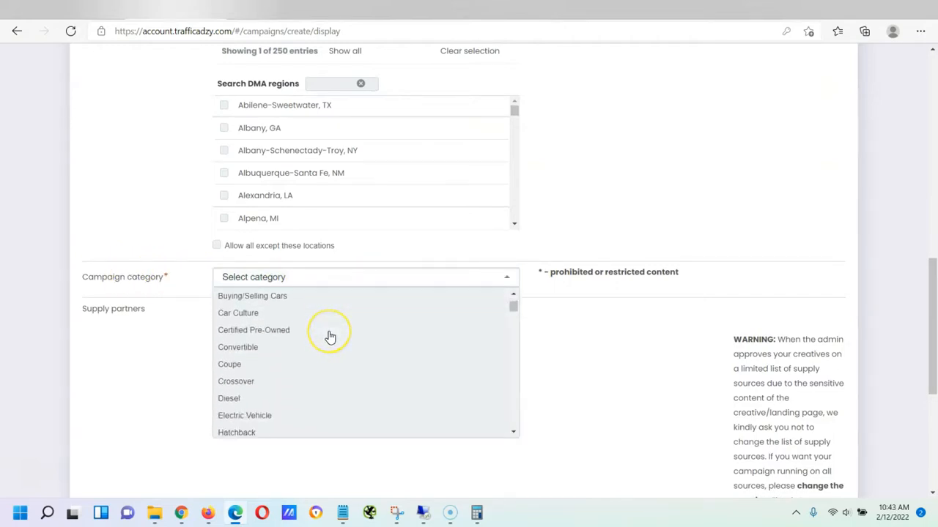
scroll(329, 337, "up", 4)
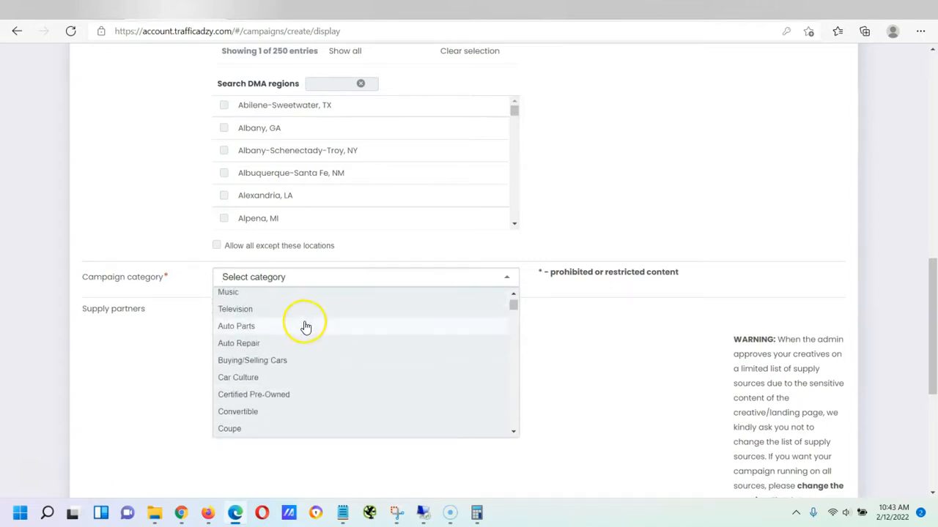
scroll(335, 322, "up", 3)
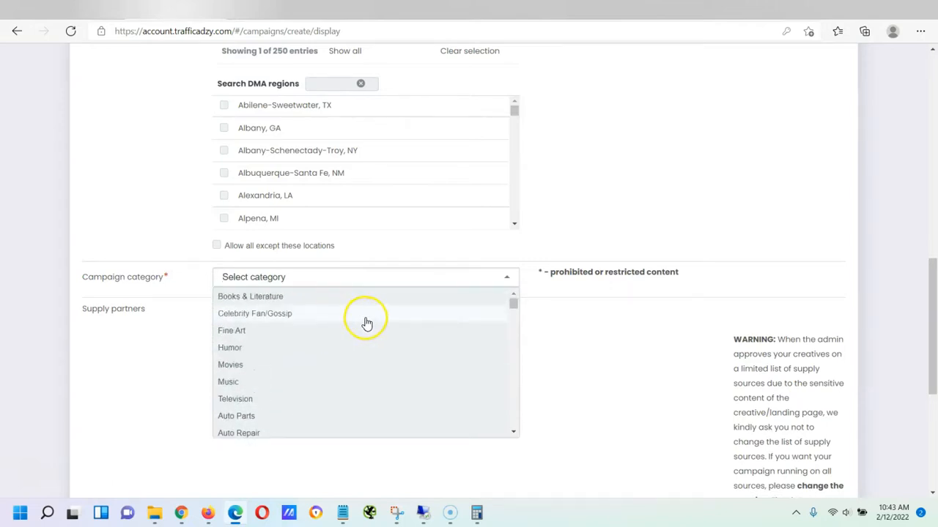
scroll(646, 306, "down", 1)
scroll(646, 306, "down", 1)
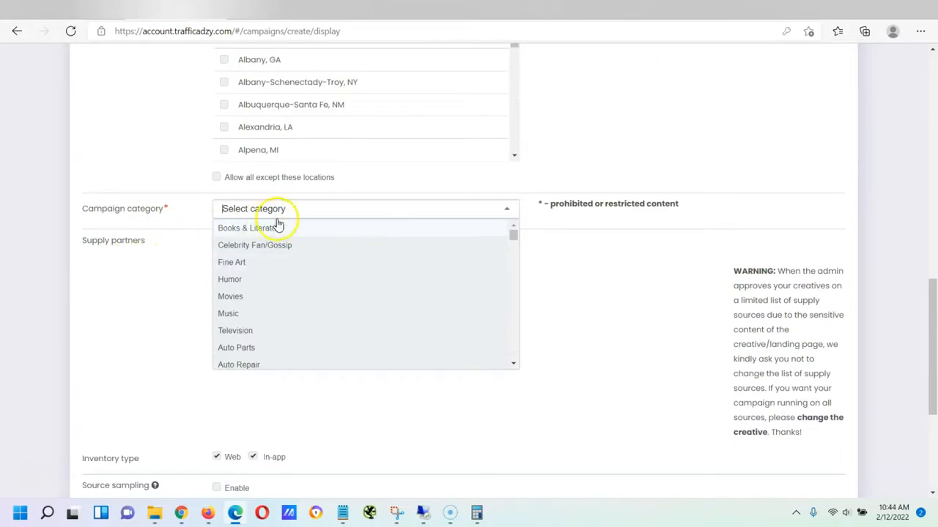
scroll(351, 259, "down", 3)
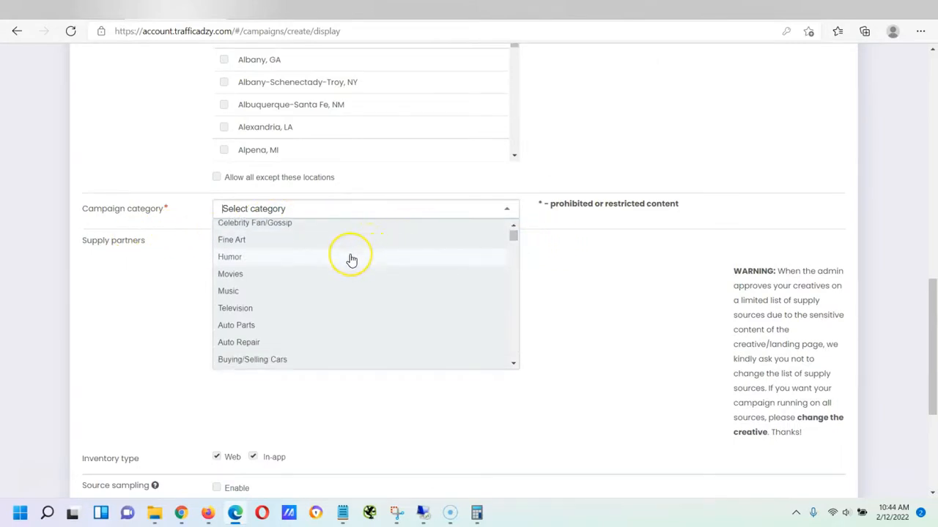
scroll(350, 261, "down", 6)
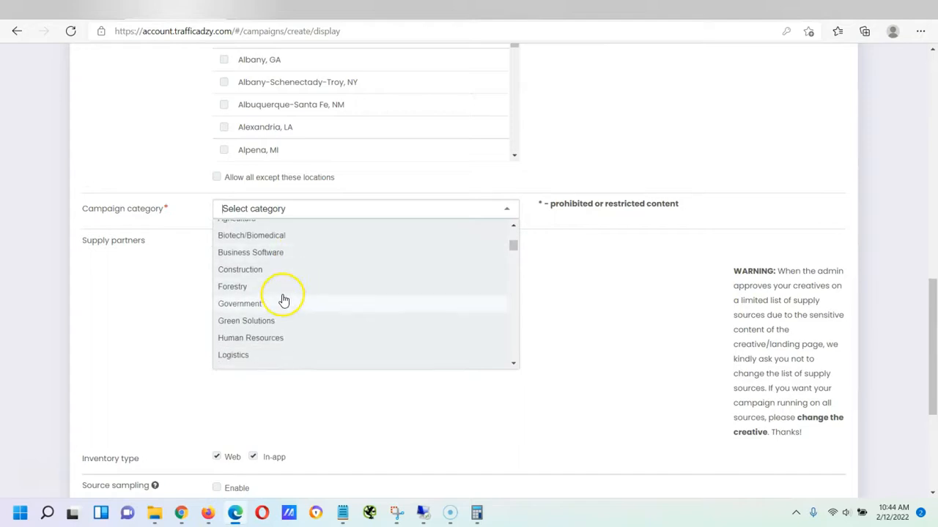
scroll(293, 286, "up", 3)
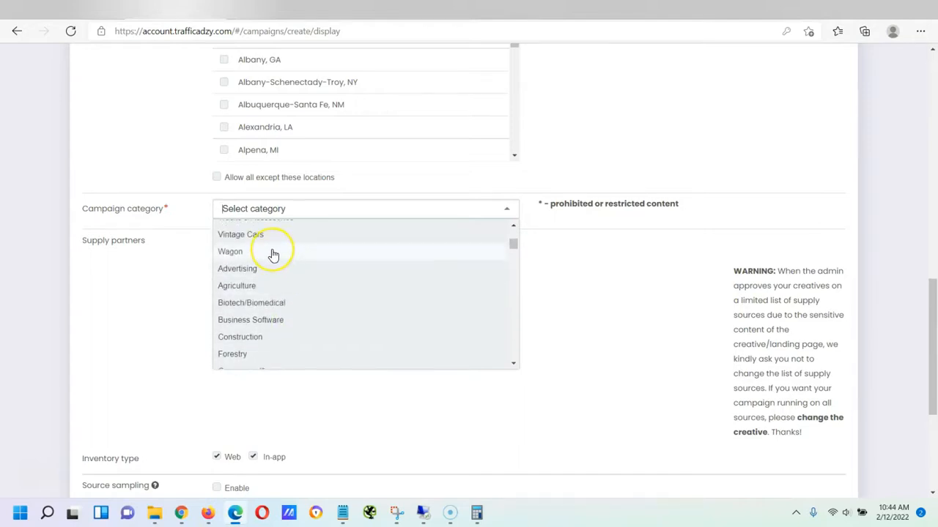
scroll(273, 254, "down", 3)
left_click(187, 253)
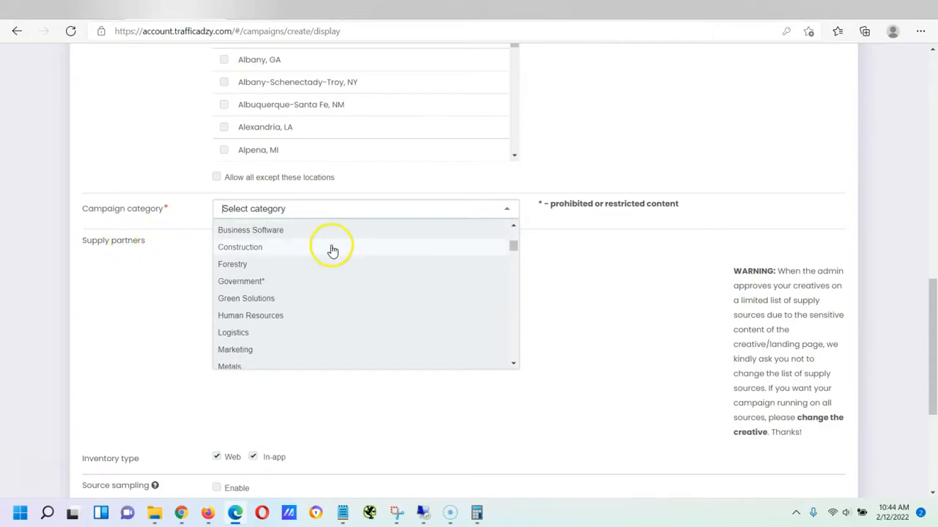
scroll(339, 267, "down", 5)
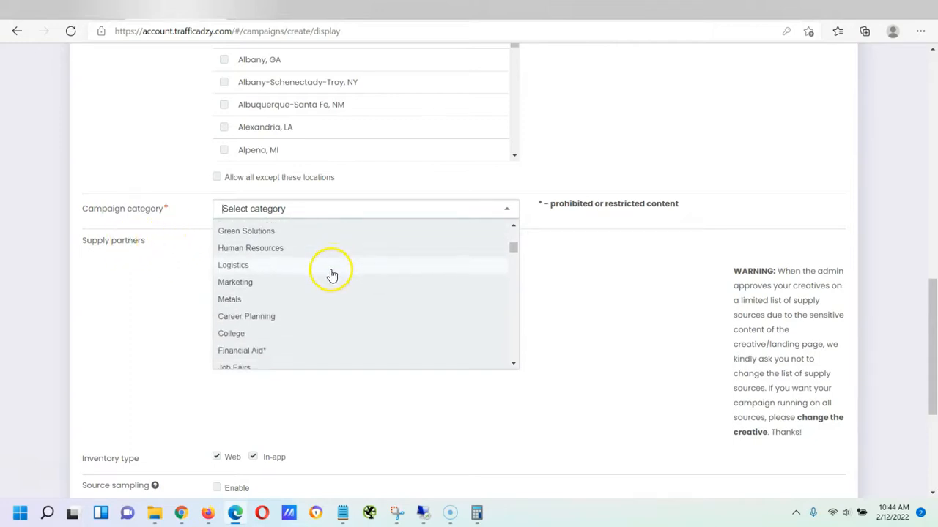
left_click(540, 245)
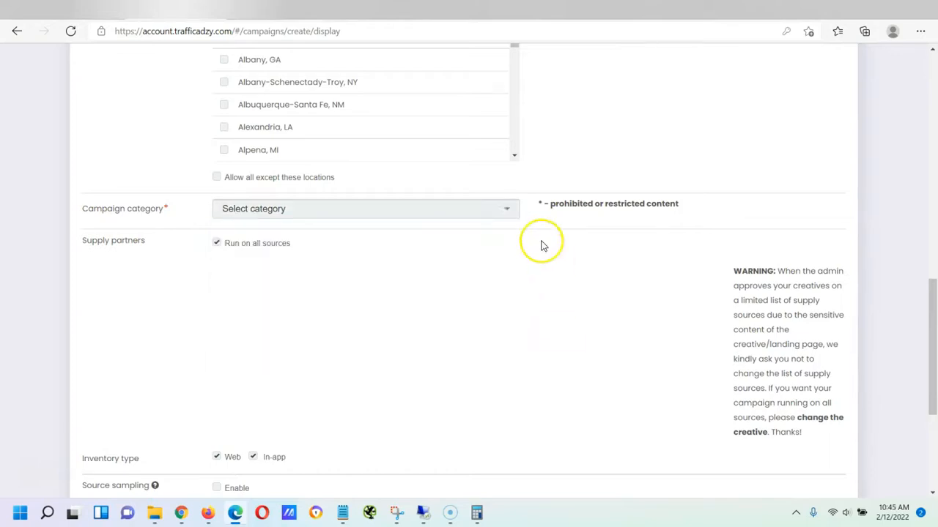
Set the campaign category to Celebrity Fan/Gossip
left_click(511, 213)
left_click_drag(511, 234, 510, 246)
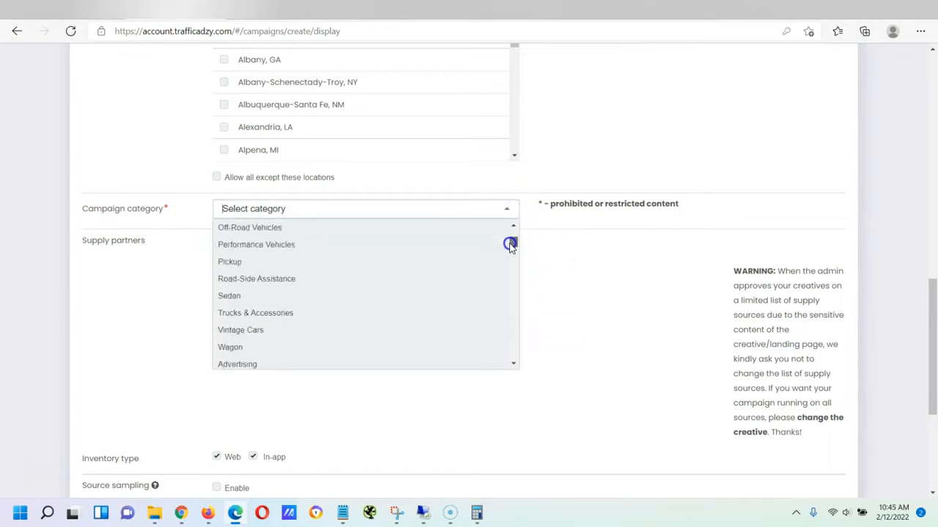
left_click(571, 251)
left_click(513, 213)
mouse_move(515, 240)
left_mouse_down()
mouse_move(513, 359)
mouse_move(509, 234)
left_mouse_up()
left_click(575, 236)
left_click(330, 207)
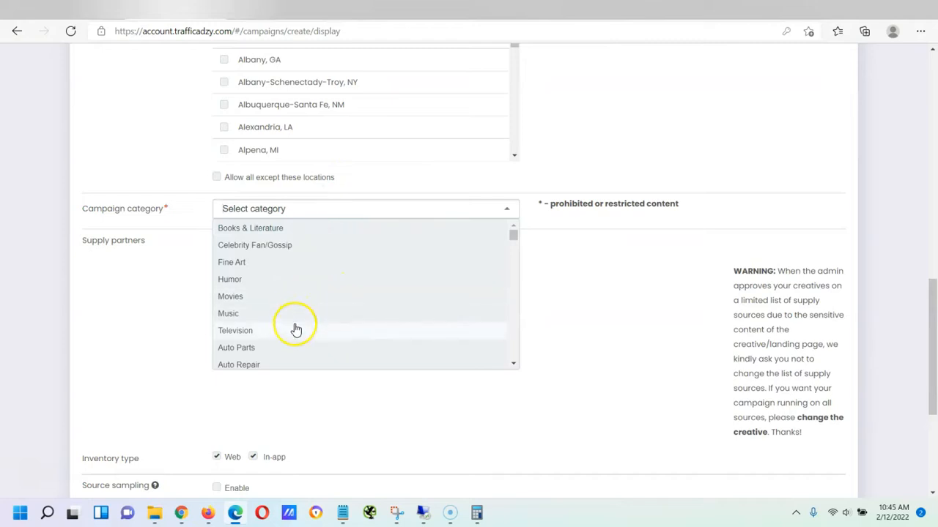
left_click(283, 247)
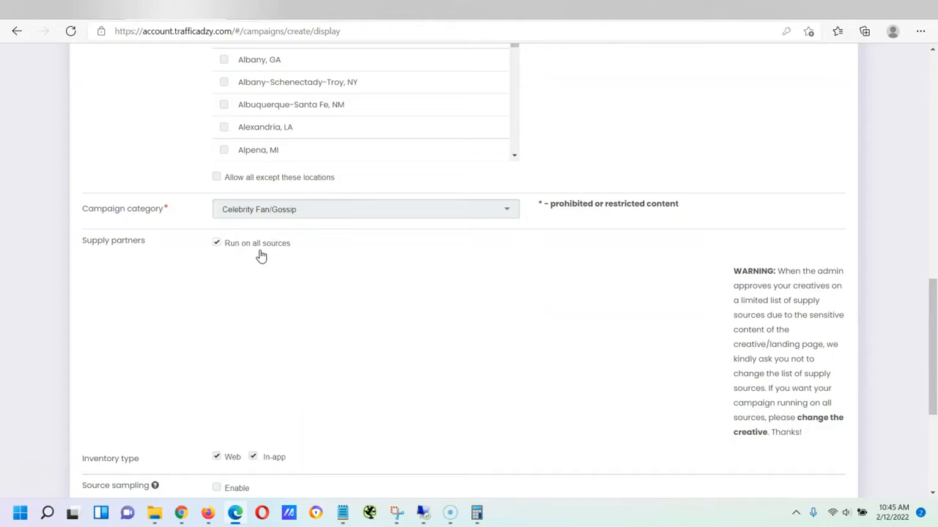
Untick and re-tick Run on all sources, then return to the top of the form
left_click(216, 242)
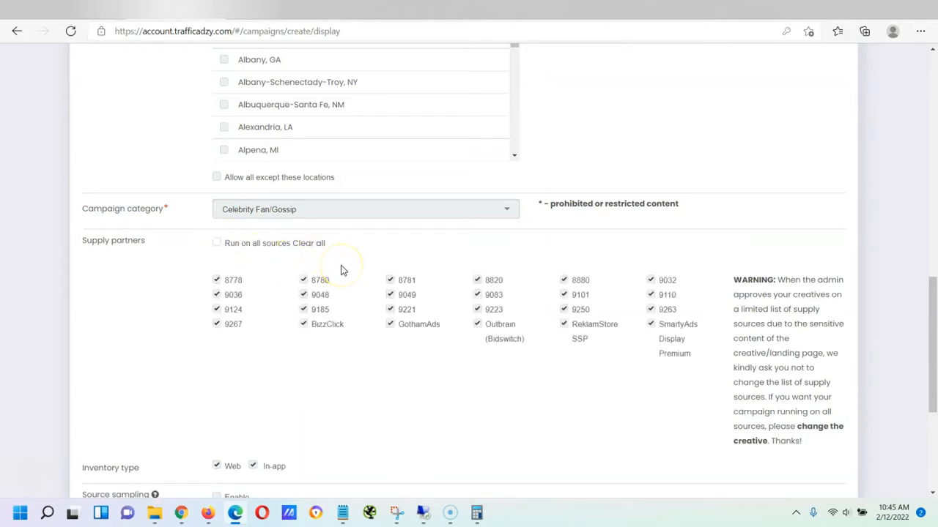
left_click(216, 243)
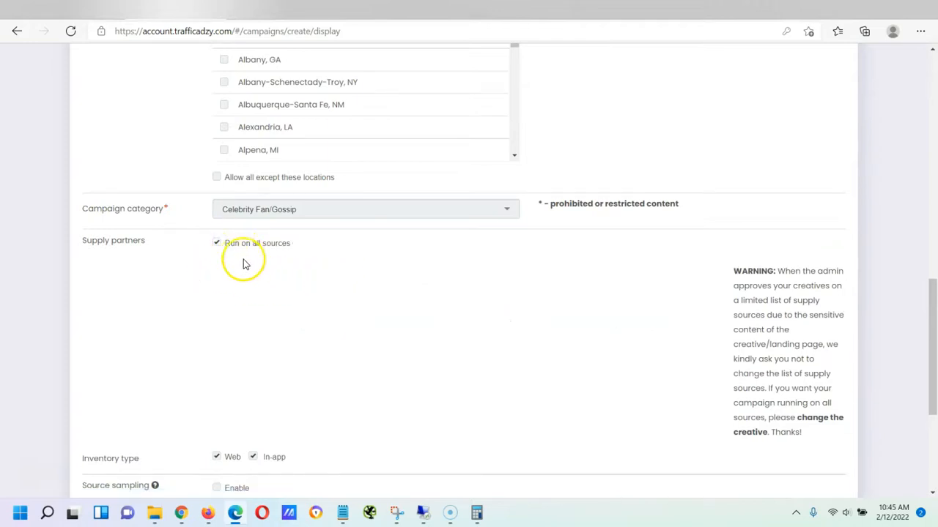
scroll(408, 311, "up", 8)
scroll(407, 311, "up", 3)
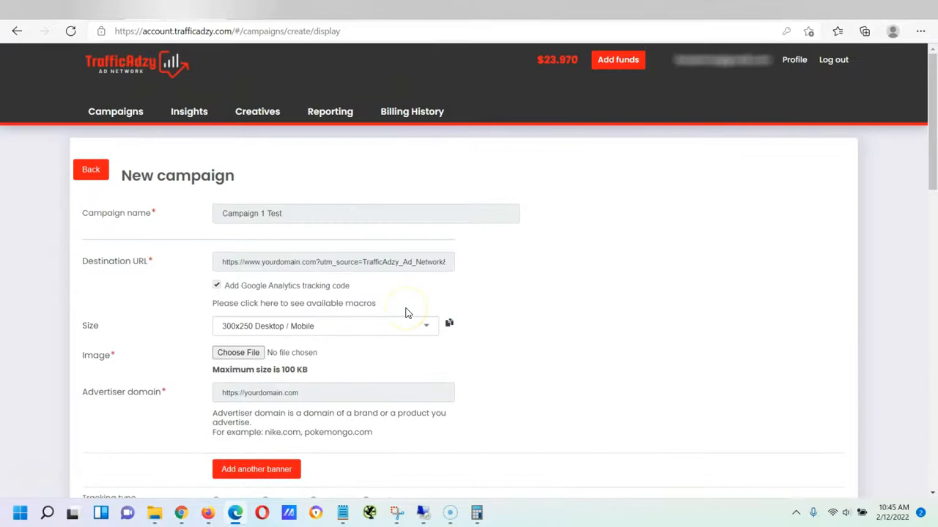
View the Allowed macros list again and close it
scroll(408, 311, "down", 1)
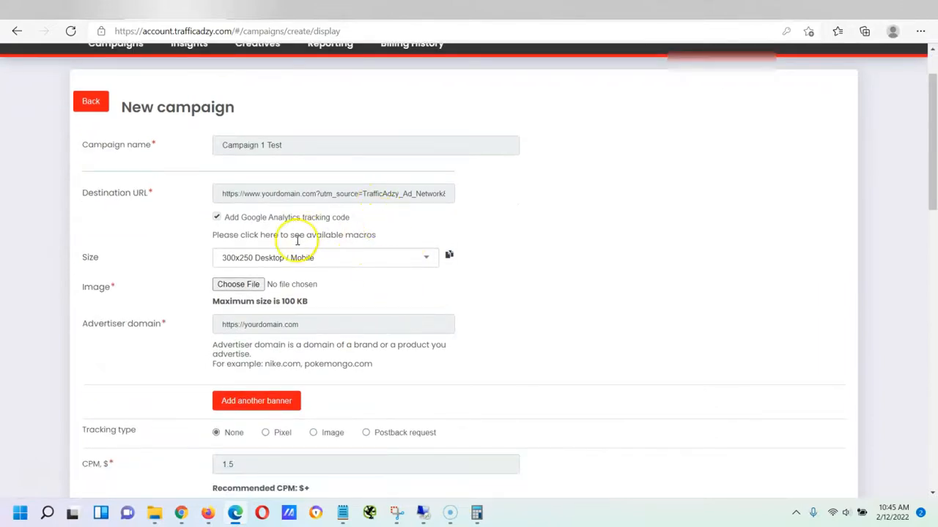
left_click(252, 234)
scroll(402, 189, "up", 3)
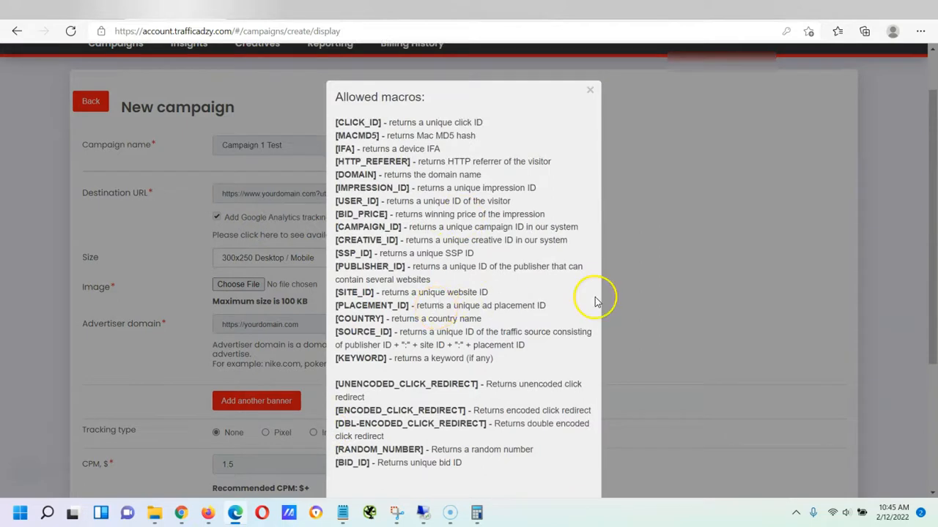
left_click(636, 251)
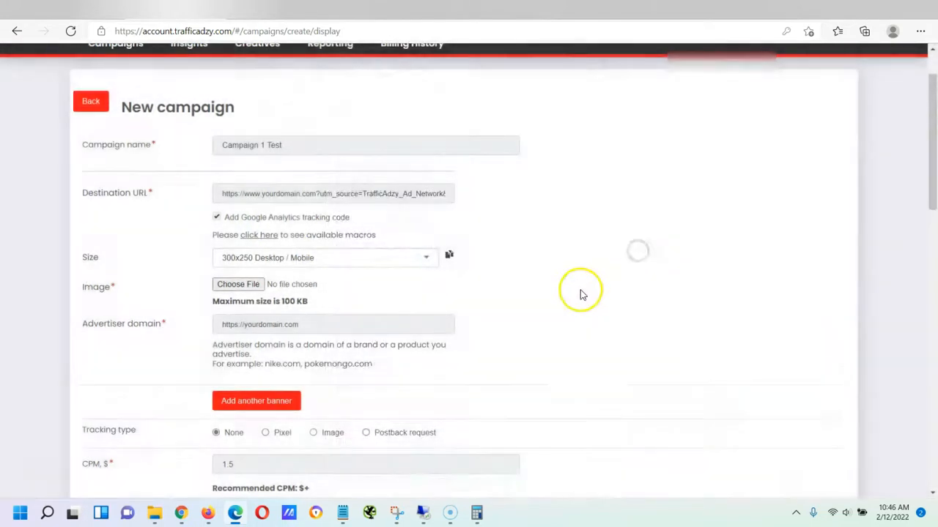
Uncheck Run on all sources to show the individually ticked supply partners
scroll(581, 293, "down", 6)
scroll(564, 299, "down", 7)
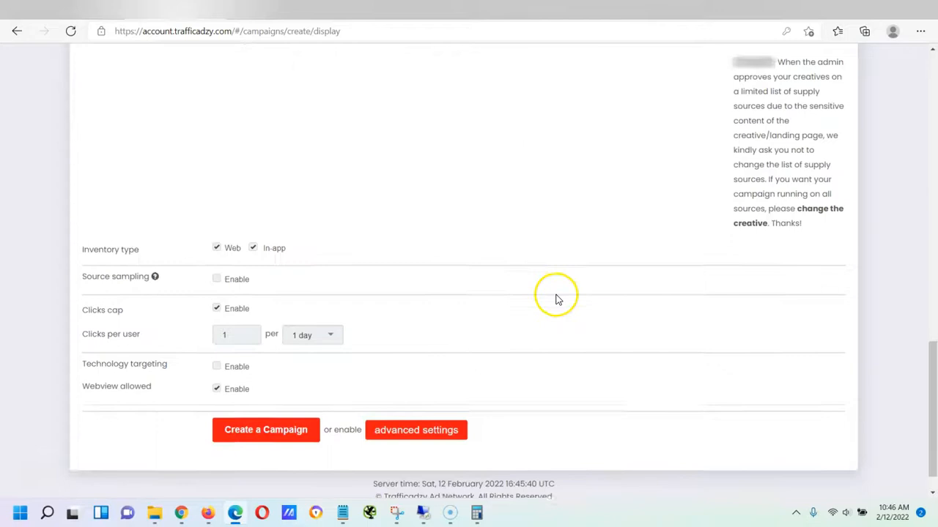
scroll(368, 287, "up", 4)
left_click(217, 272)
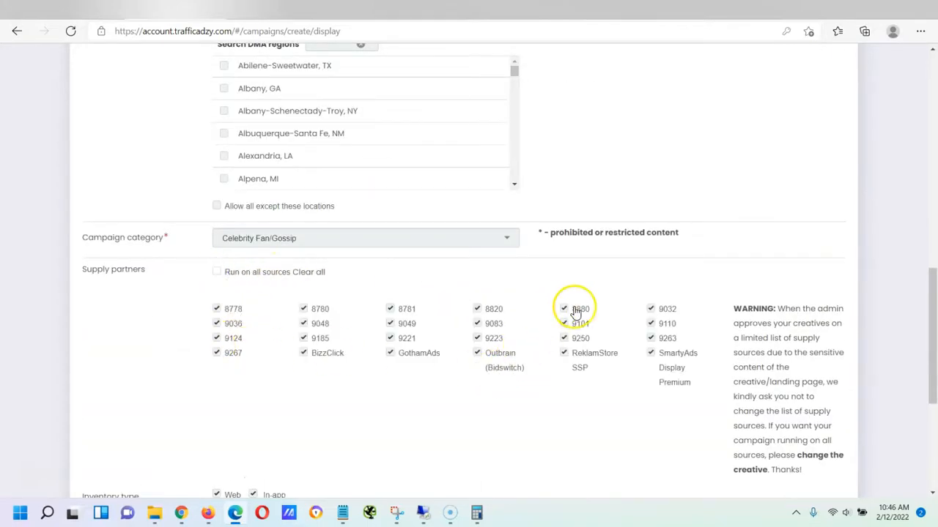
scroll(617, 340, "down", 1)
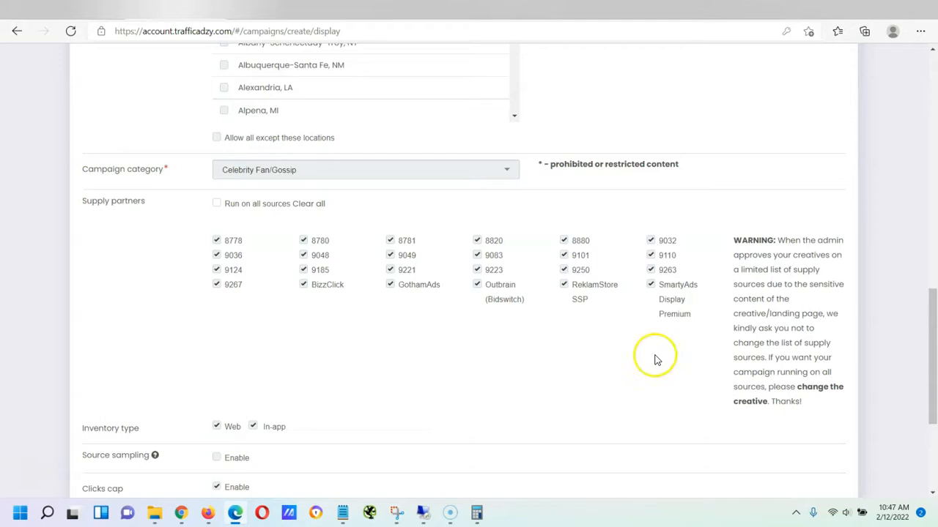
scroll(555, 342, "down", 2)
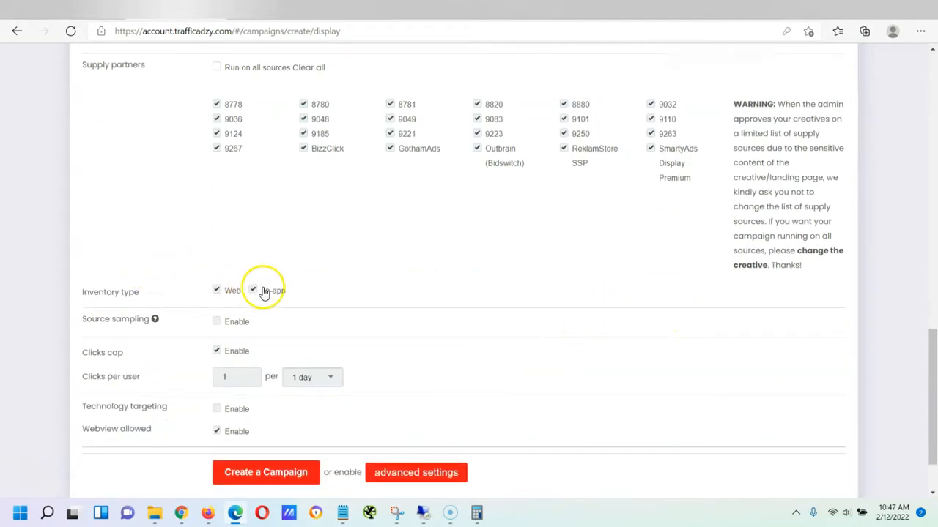
scroll(279, 295, "down", 1)
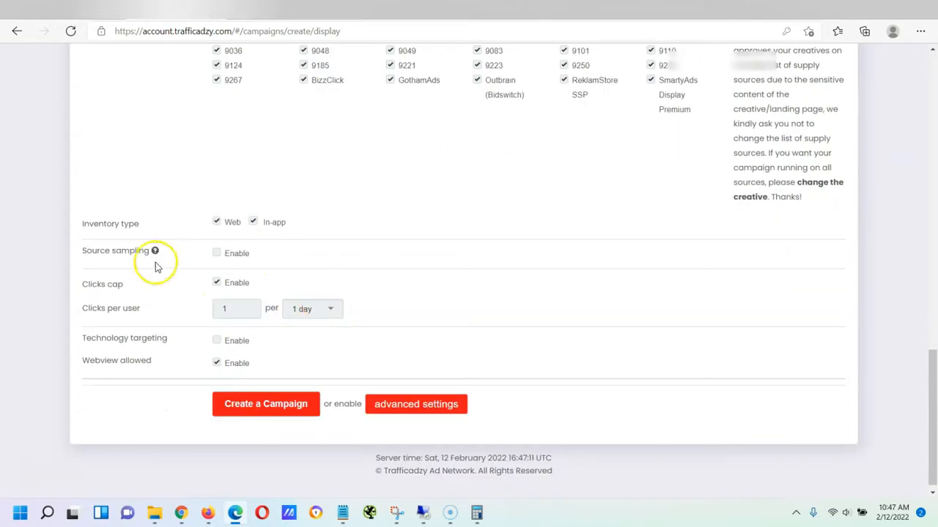
mouse_move(156, 253)
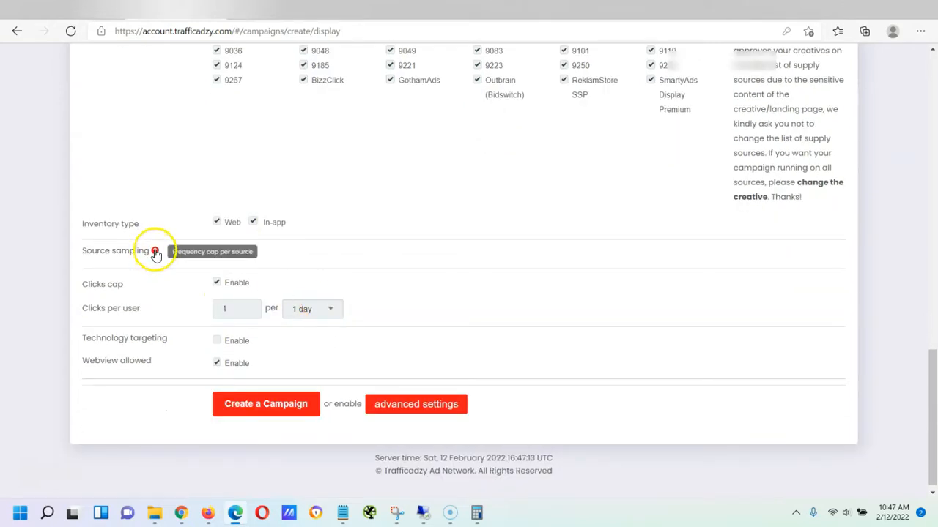
Enable source sampling keeping User ID and 1 day, then enable technology targeting
left_click(217, 253)
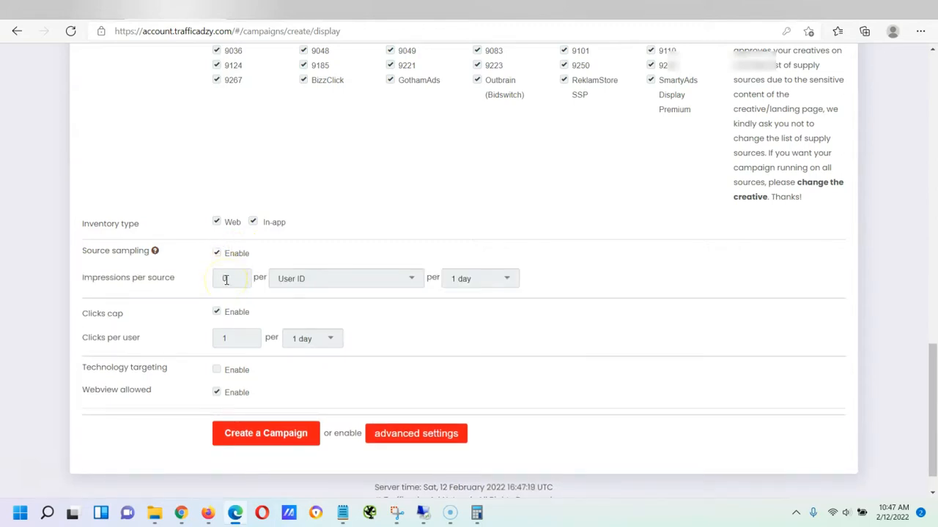
left_click(386, 276)
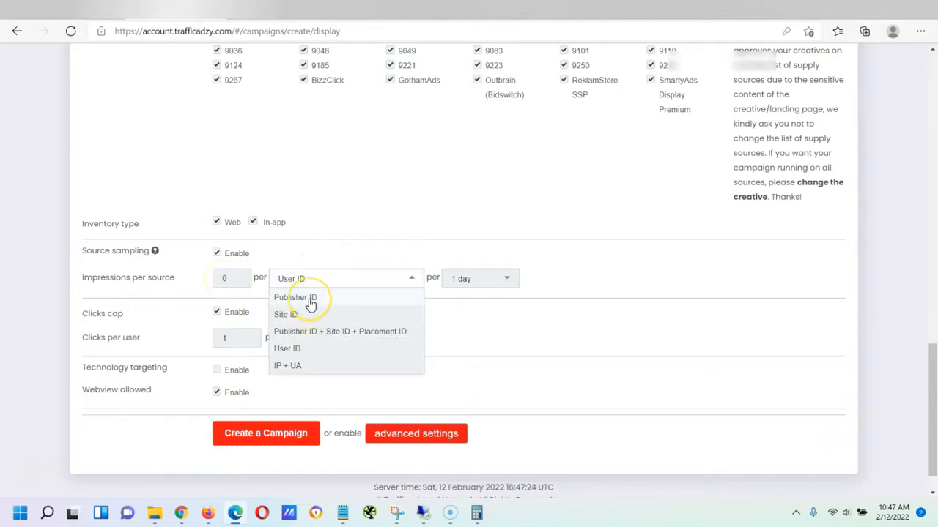
left_click(418, 237)
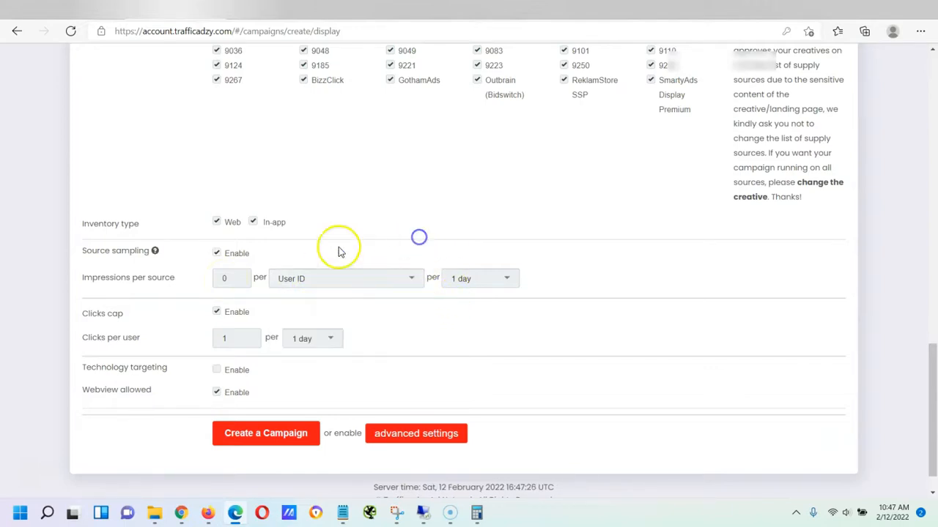
scroll(226, 309, "down", 1)
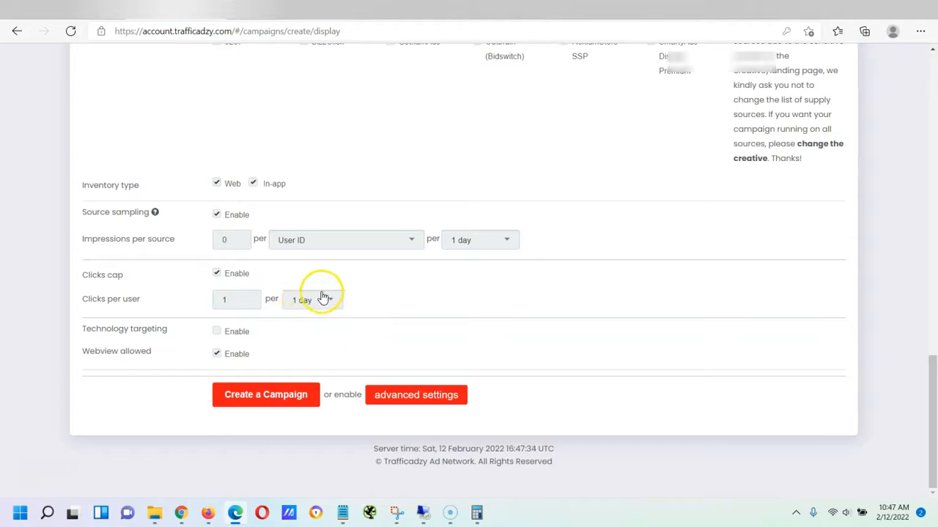
left_click(306, 301)
left_click(359, 286)
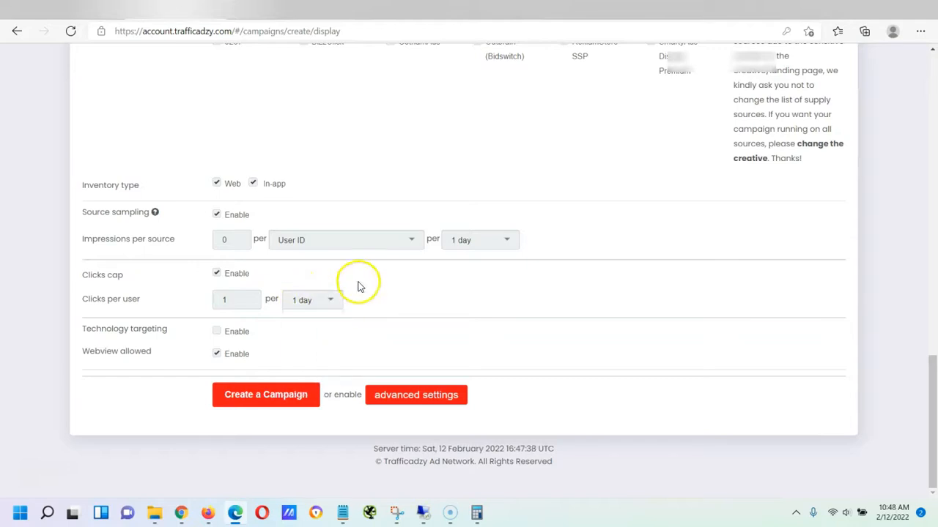
left_click(216, 331)
Try including Mobile and excluding Computer, Tablet and Other devices, then clear all device choices
scroll(212, 307, "down", 2)
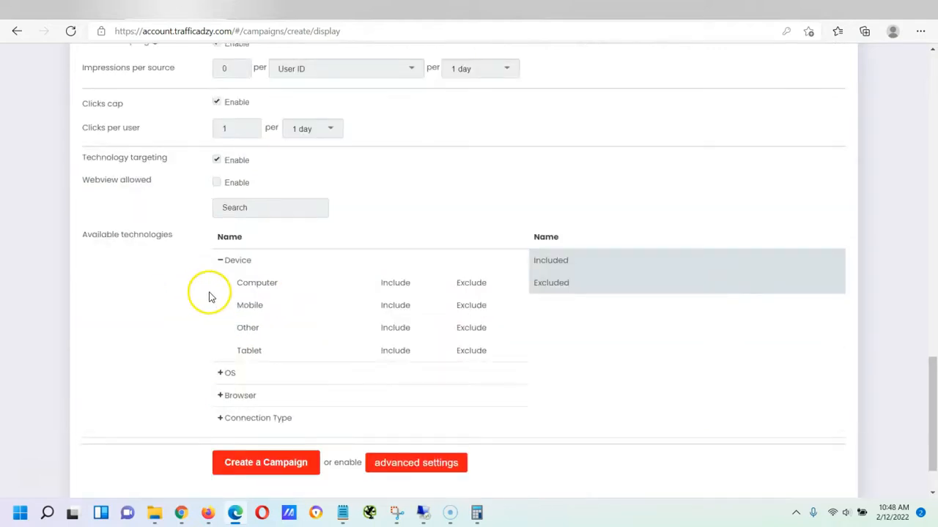
left_click(391, 306)
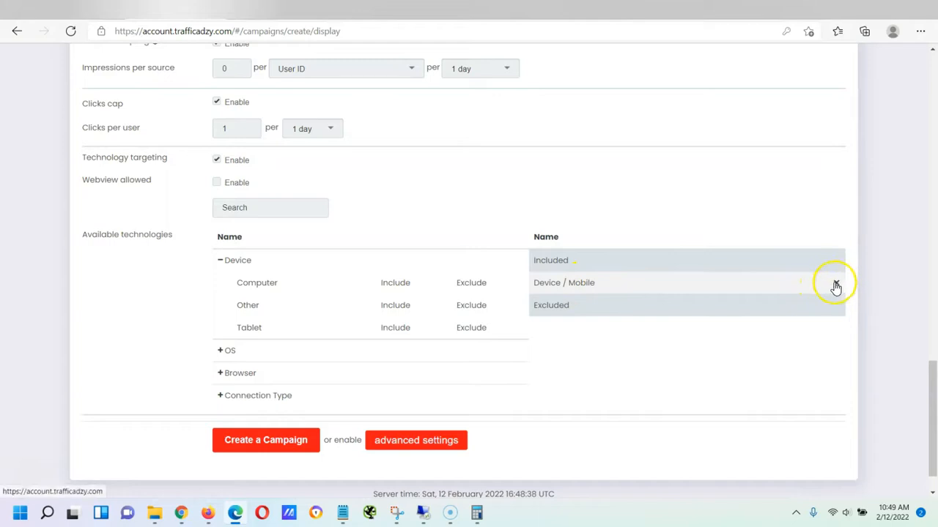
left_click(836, 282)
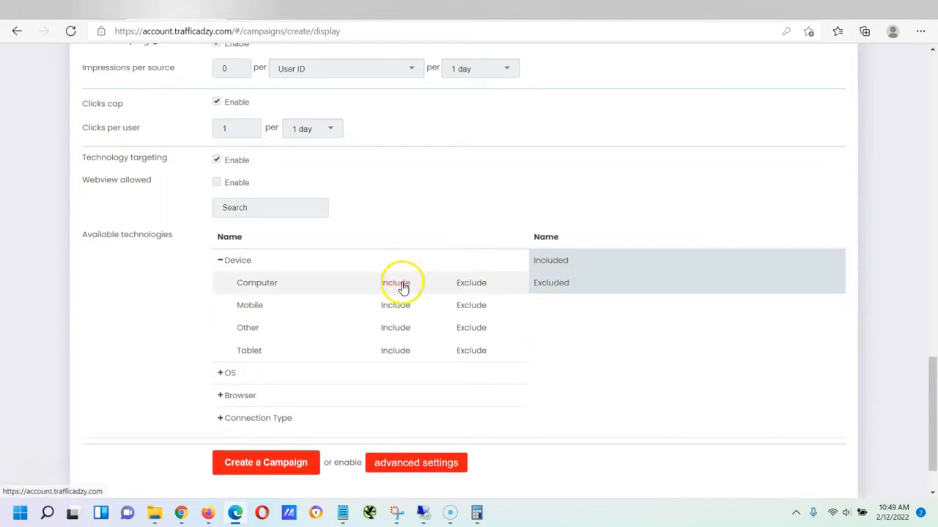
left_click(394, 305)
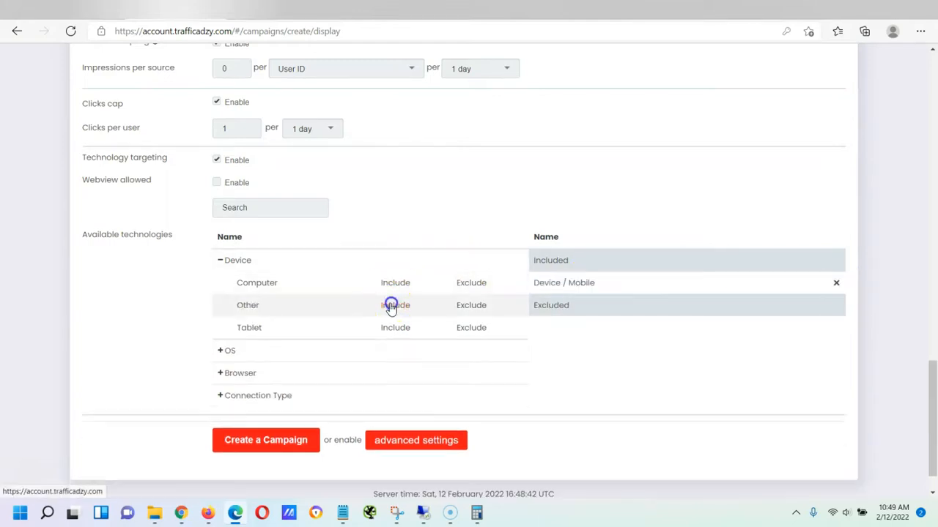
left_click(466, 285)
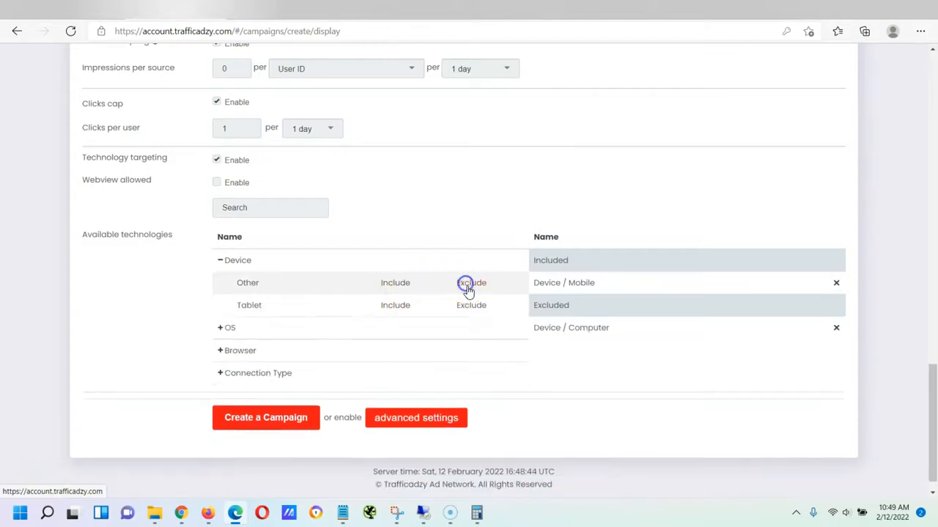
left_click(468, 306)
left_click(469, 285)
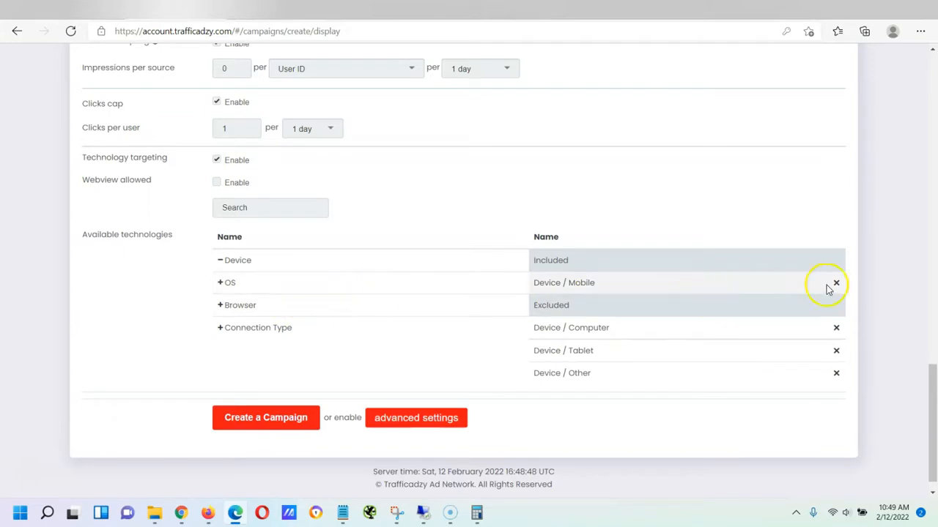
left_click(836, 283)
left_click(836, 304)
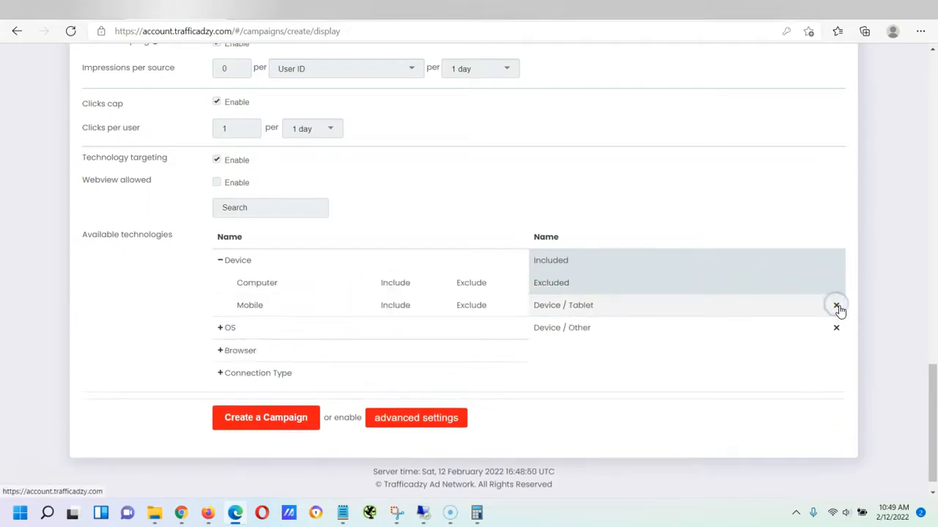
left_click(836, 305)
left_click(835, 305)
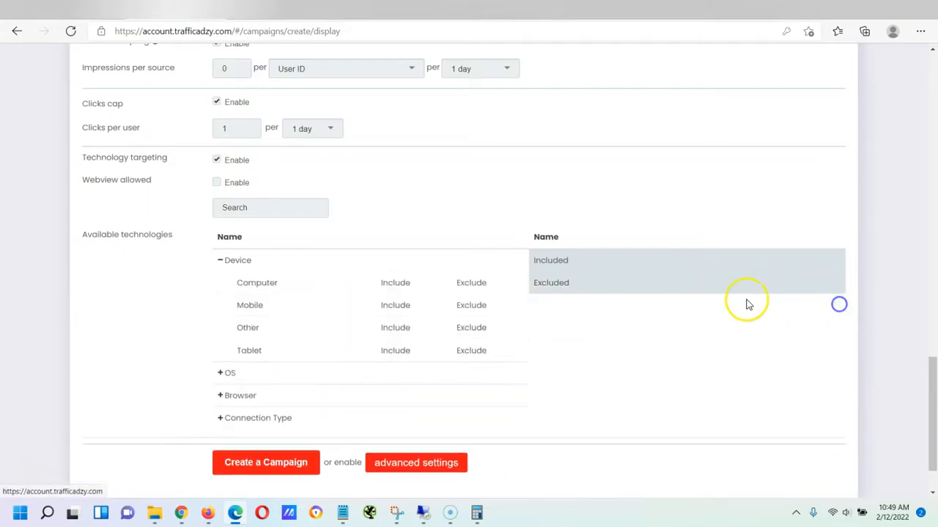
Expand and collapse the OS group, then scroll back to the Device options
left_click(232, 374)
scroll(325, 278, "down", 2)
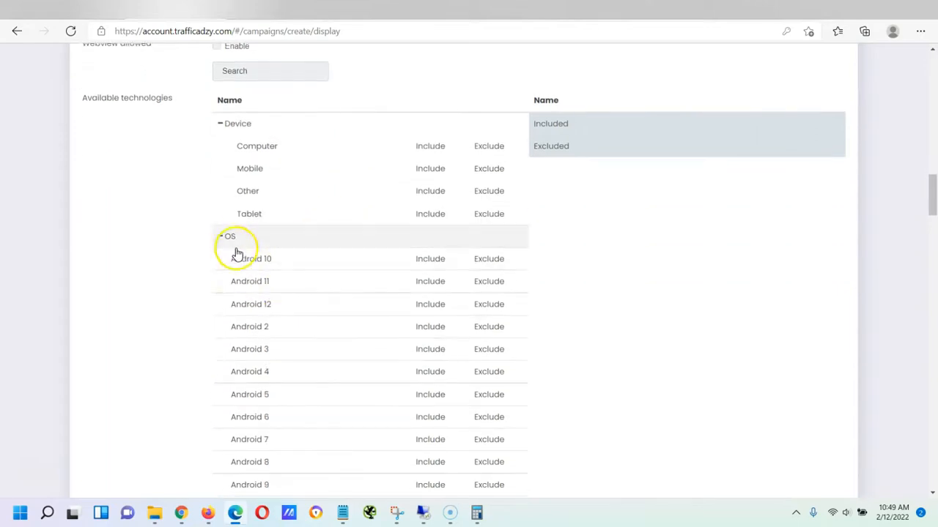
left_click(234, 242)
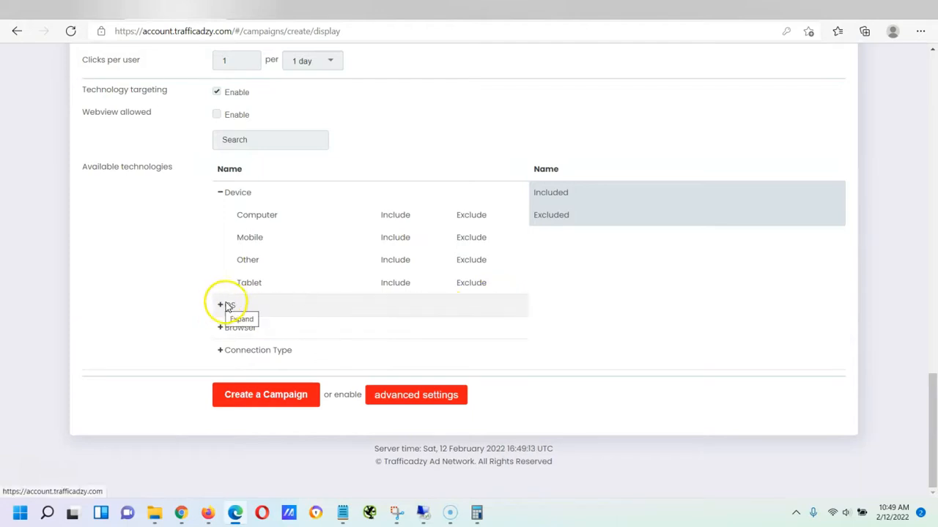
scroll(351, 302, "up", 2)
scroll(352, 302, "up", 2)
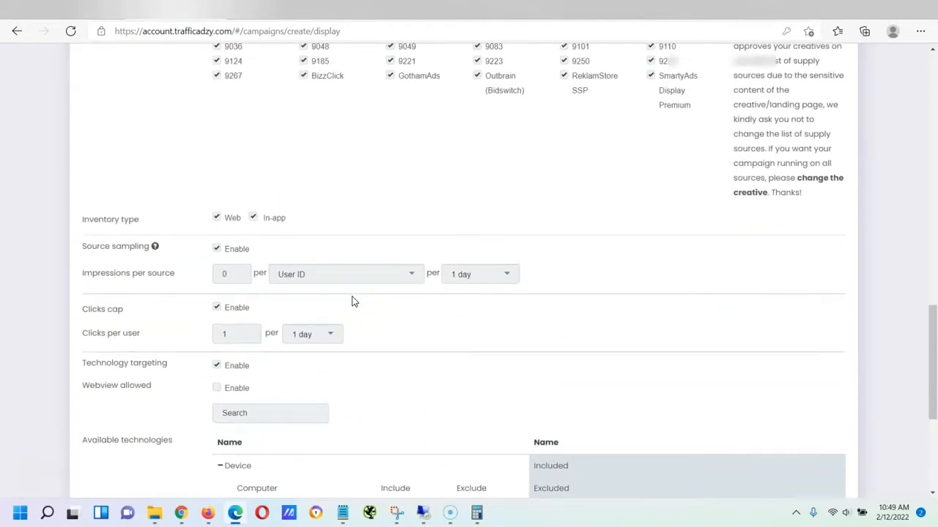
scroll(352, 301, "down", 4)
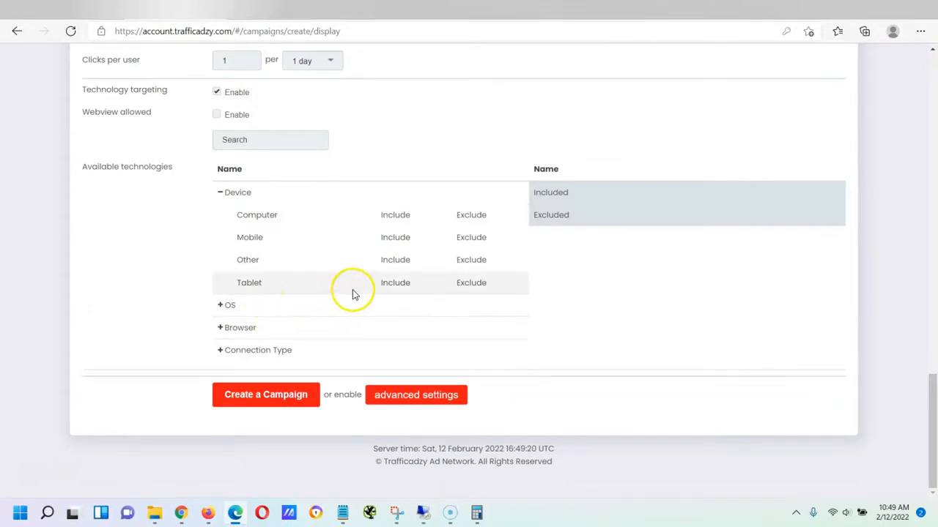
scroll(350, 309, "up", 15)
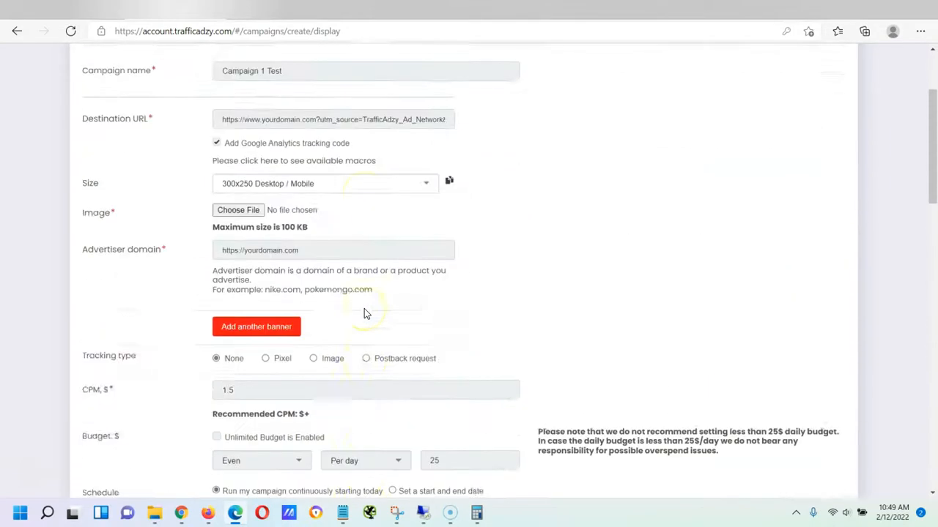
scroll(328, 282, "down", 15)
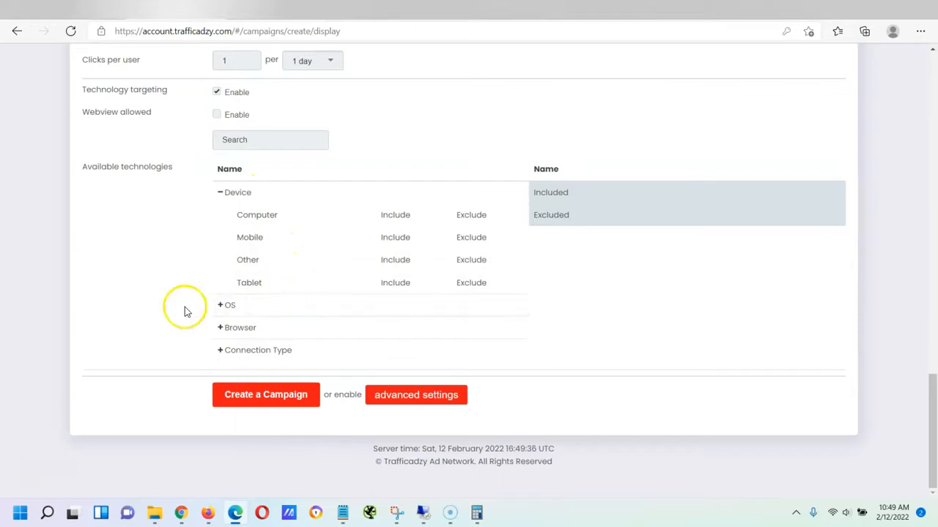
Show the advanced settings and try Carrier targeting, Timetable and Optimization rules, leaving each unchecked
left_click(447, 393)
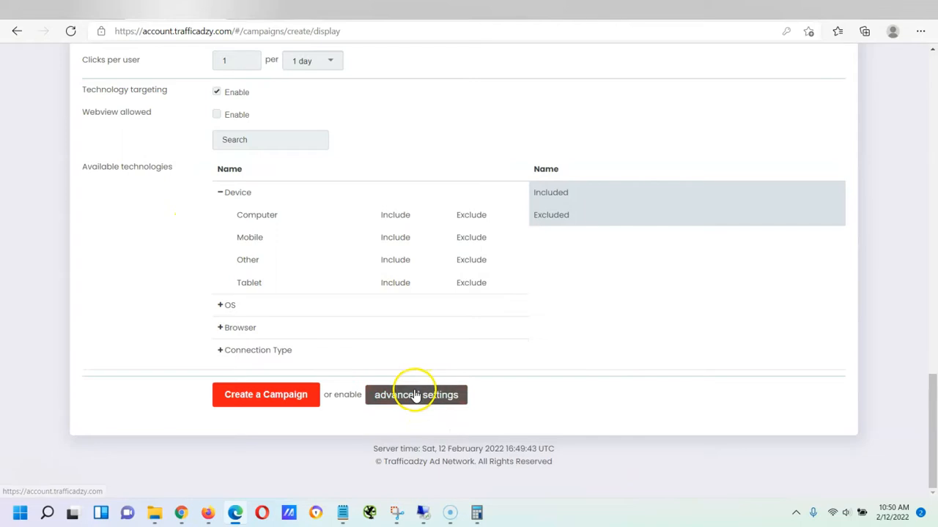
scroll(188, 184, "down", 3)
left_click(213, 186)
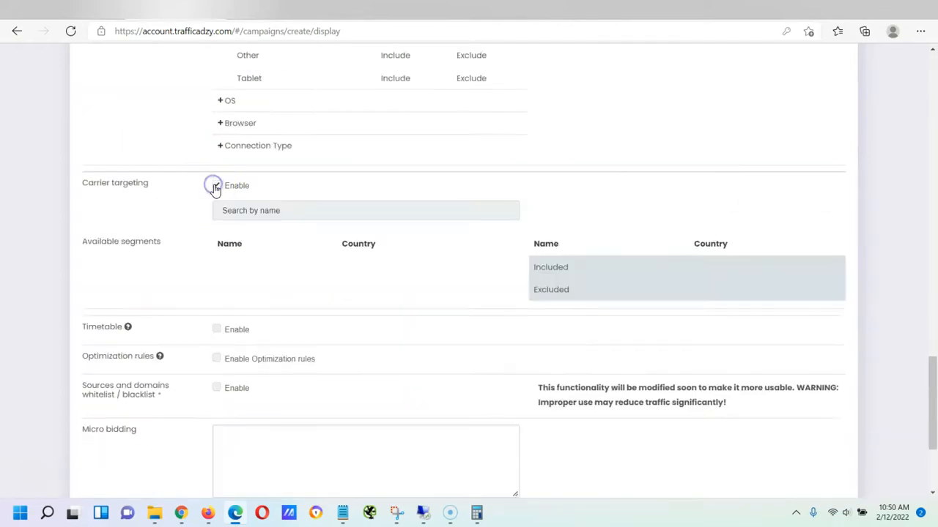
left_click(216, 185)
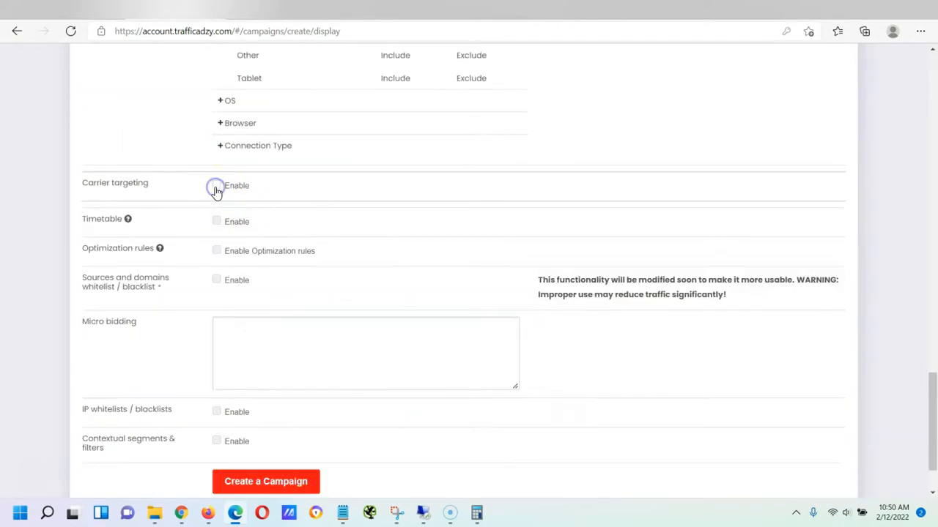
left_click(216, 220)
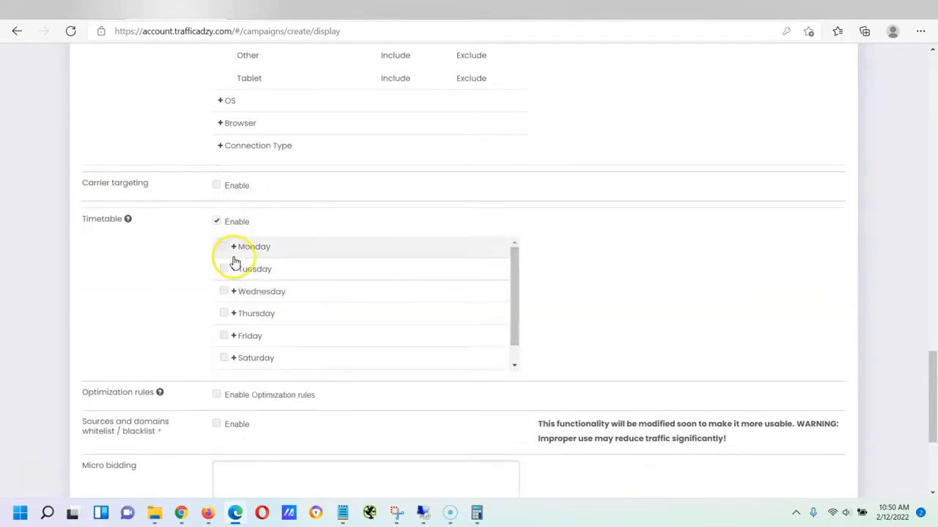
left_click(217, 222)
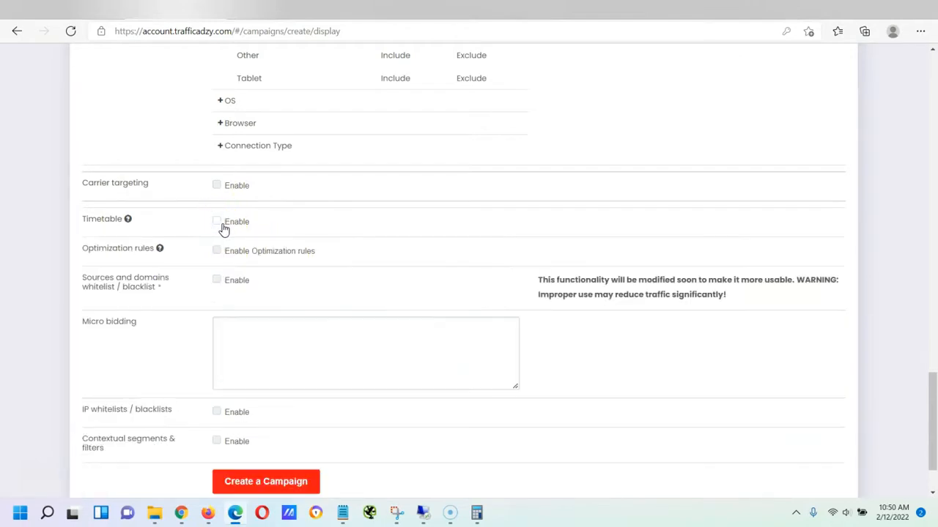
mouse_move(159, 252)
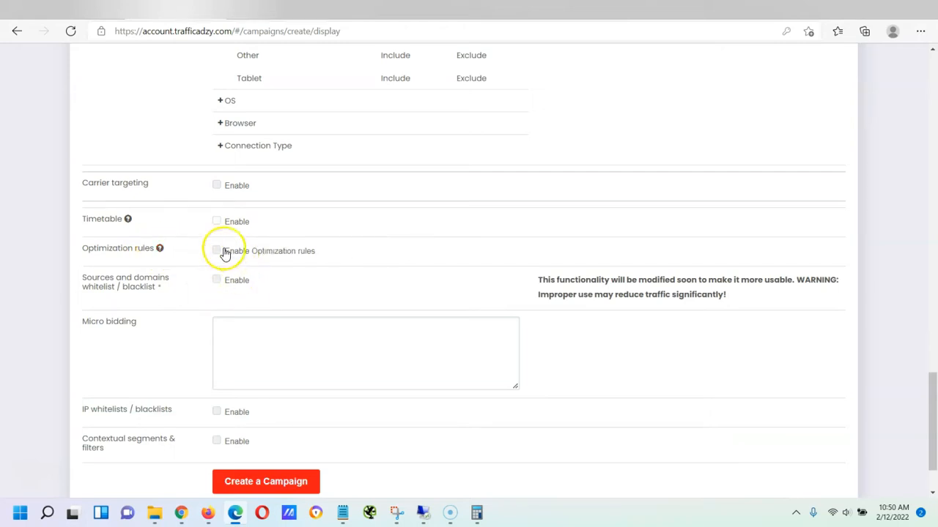
left_click(217, 251)
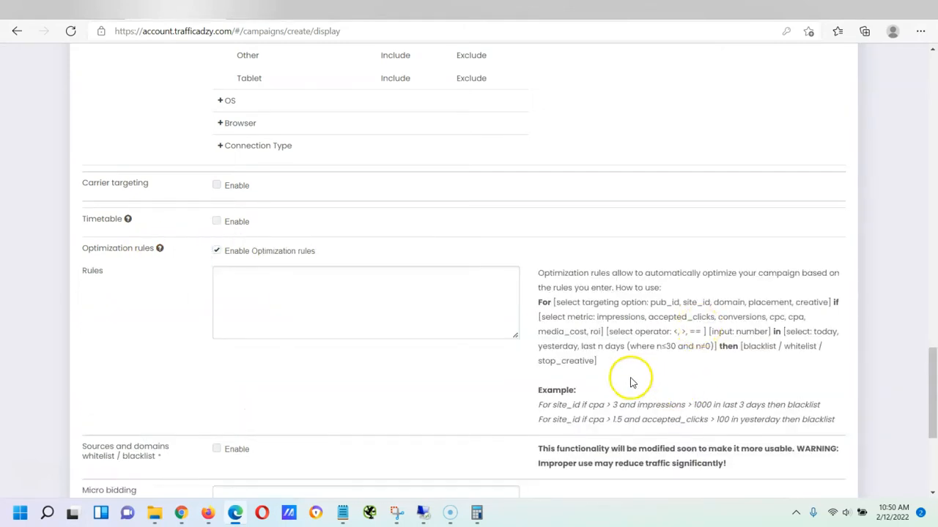
left_click(216, 251)
Try the Sources whitelist and Contextual segments options, leave both unchecked, and return to the form's top
scroll(219, 242, "down", 1)
left_click(220, 214)
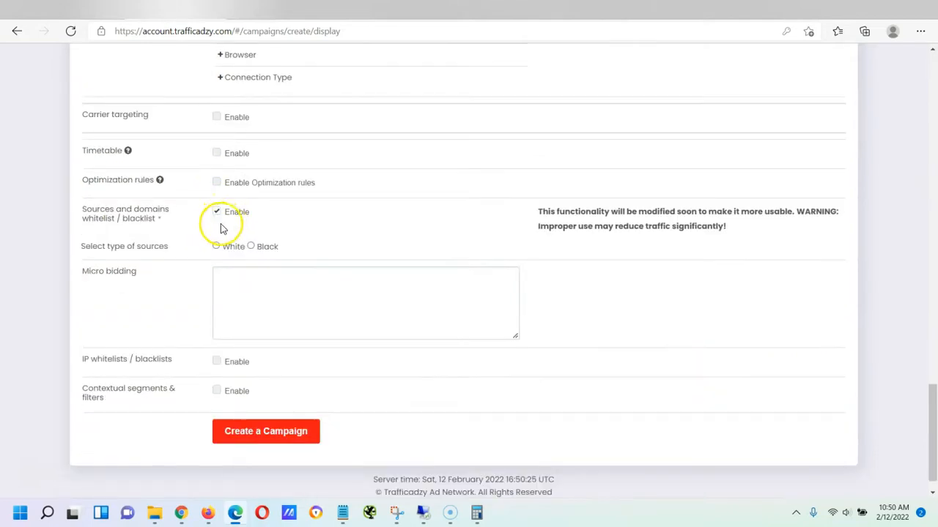
left_click(218, 246)
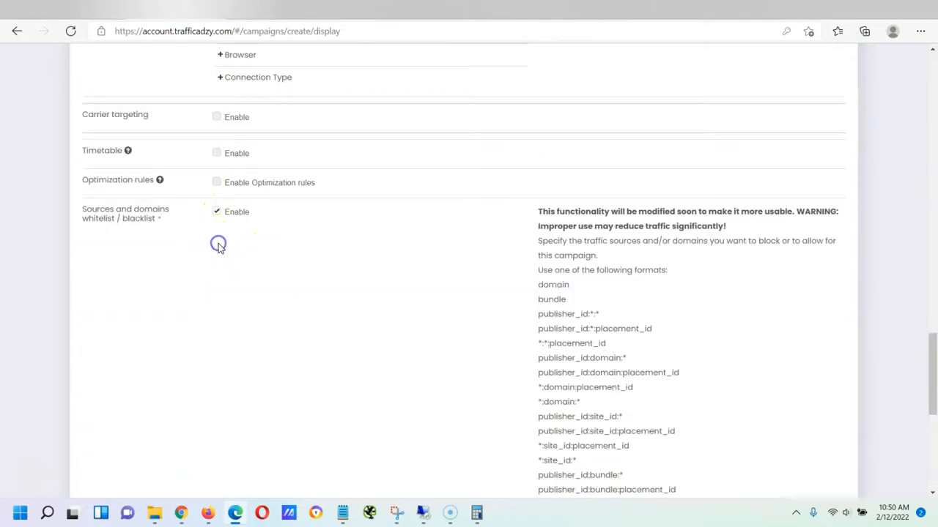
left_click(217, 212)
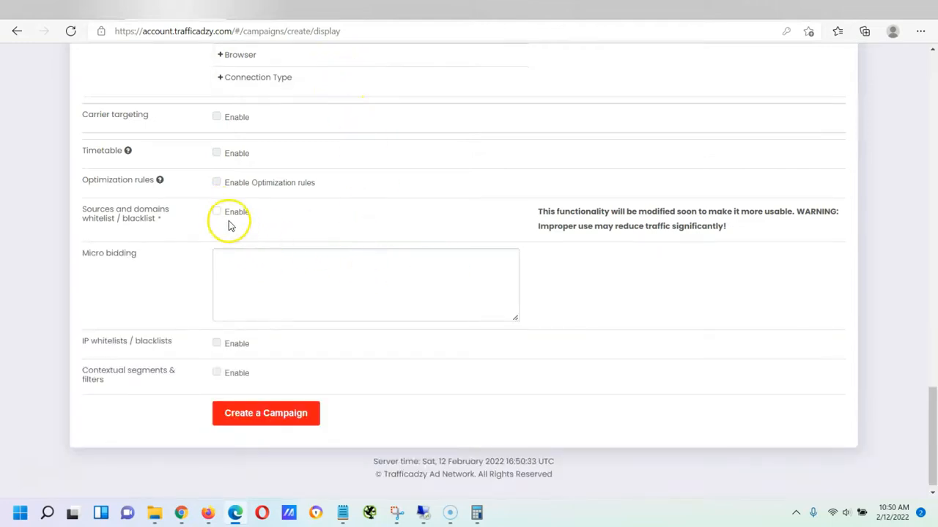
left_click(217, 373)
scroll(293, 330, "down", 1)
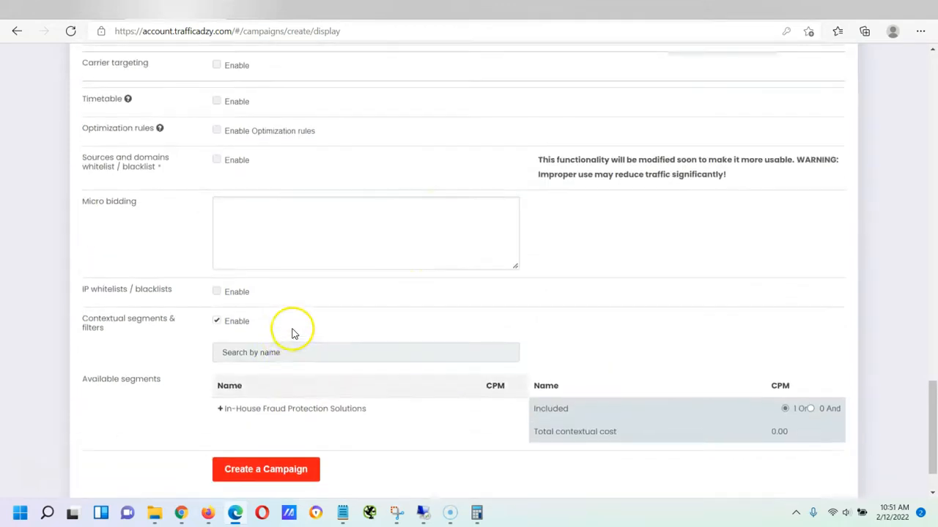
left_click(218, 321)
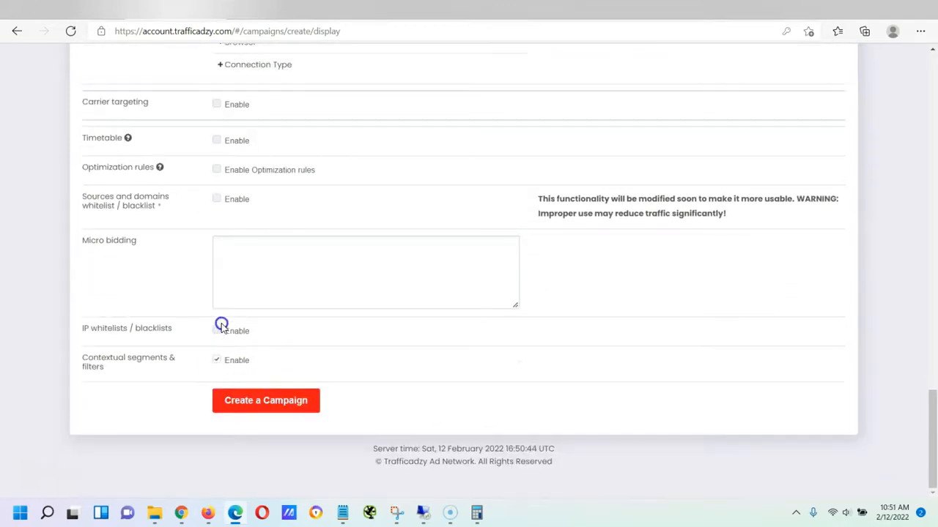
scroll(318, 296, "up", 20)
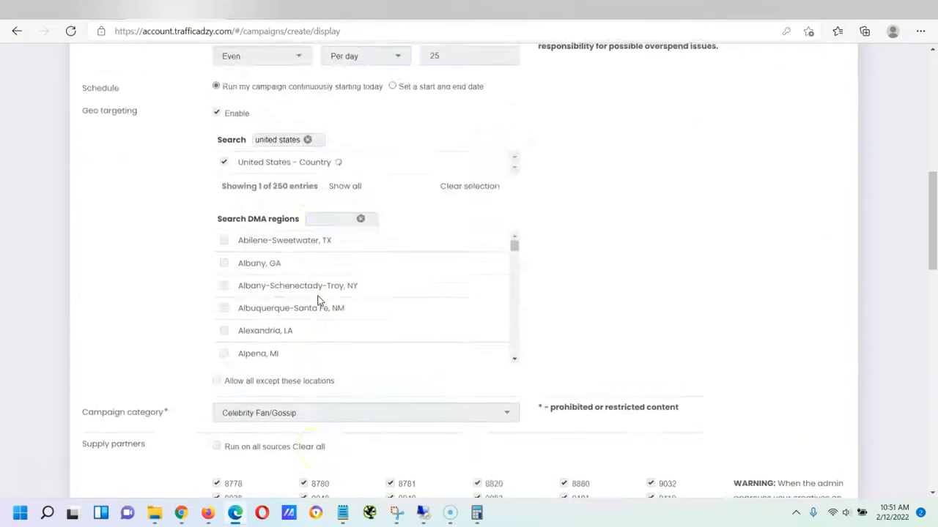
scroll(318, 299, "up", 3)
scroll(315, 299, "down", 20)
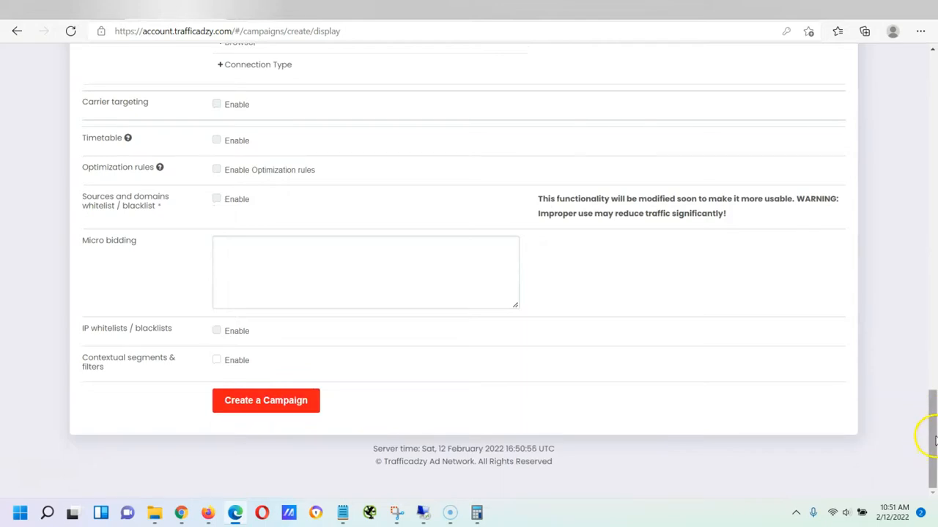
left_click_drag(933, 440, 934, 102)
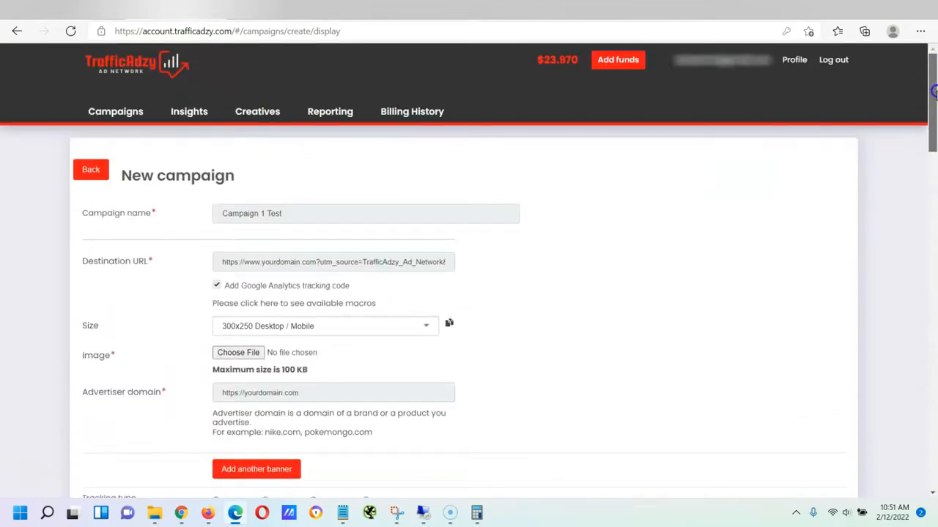
View the empty Creatives list, then return to Campaigns and its advertising goal cards
left_click(265, 115)
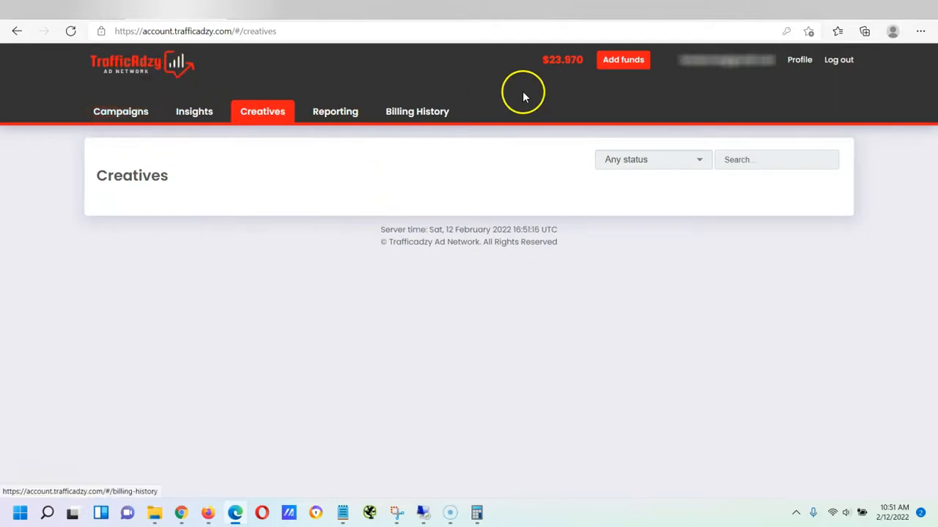
left_click(110, 114)
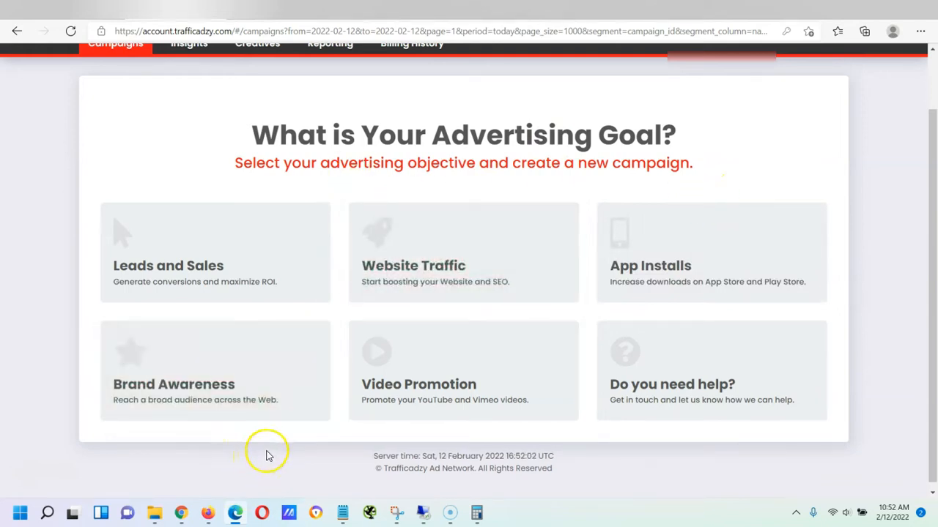
scroll(273, 450, "down", 1)
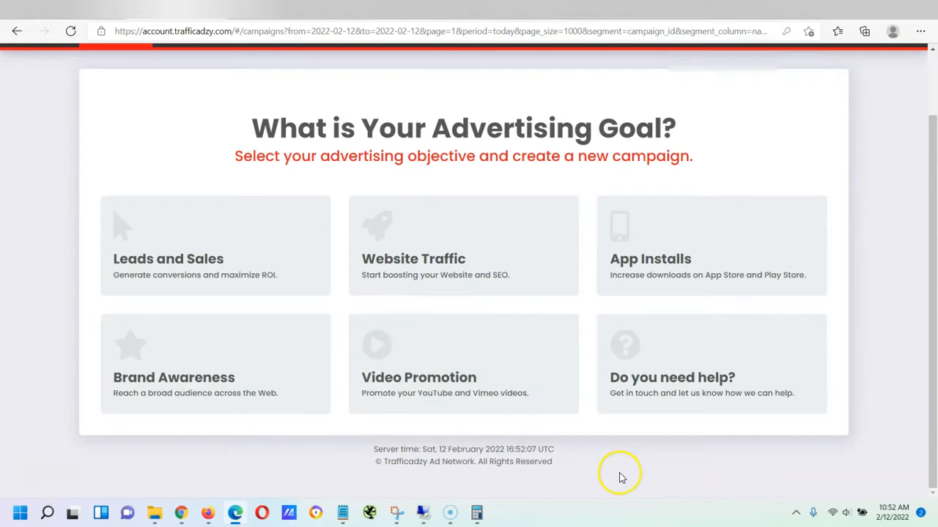
Open the 'Do you need help?' Contact Us page in a new tab, then return to the campaigns dashboard
left_click(673, 380)
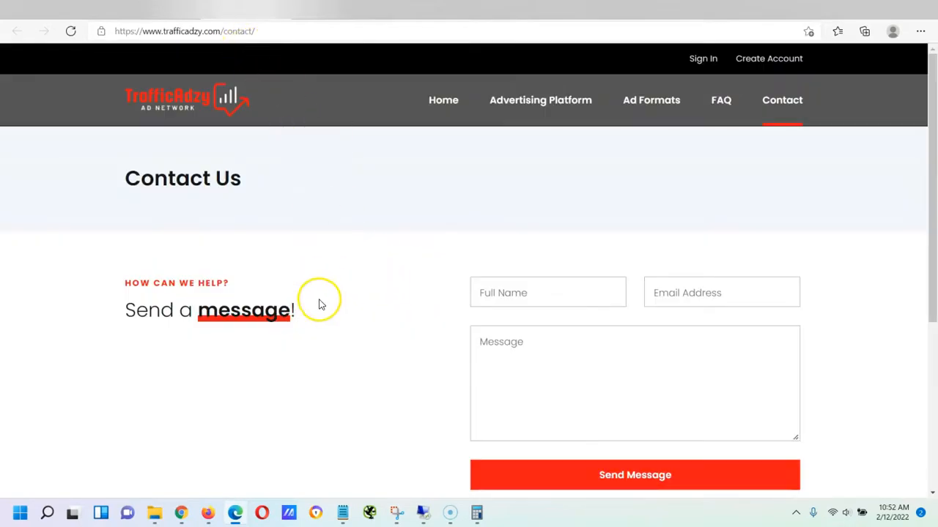
scroll(678, 351, "down", 1)
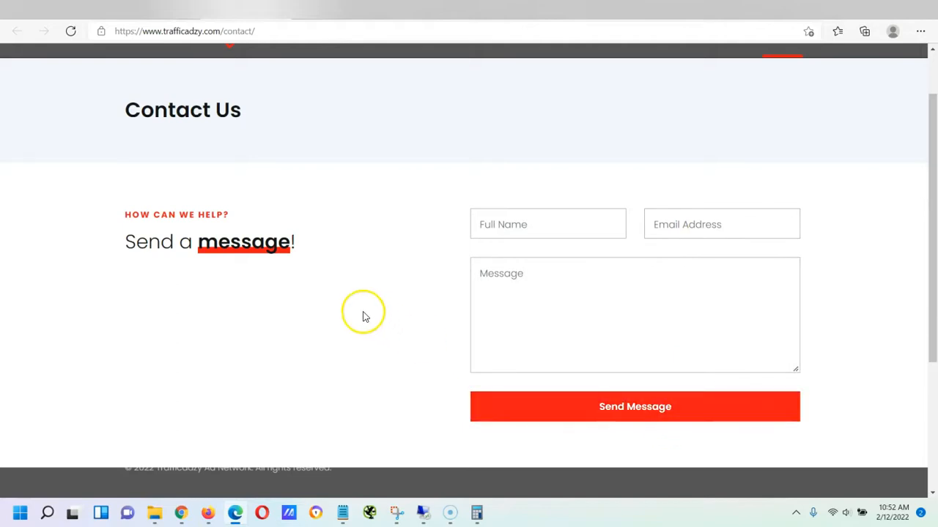
scroll(365, 321, "up", 1)
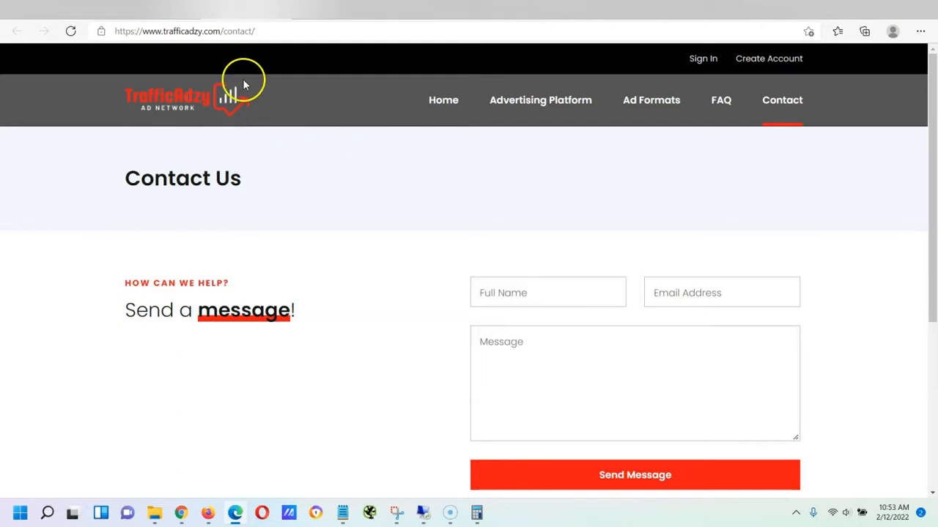
left_click(161, 10)
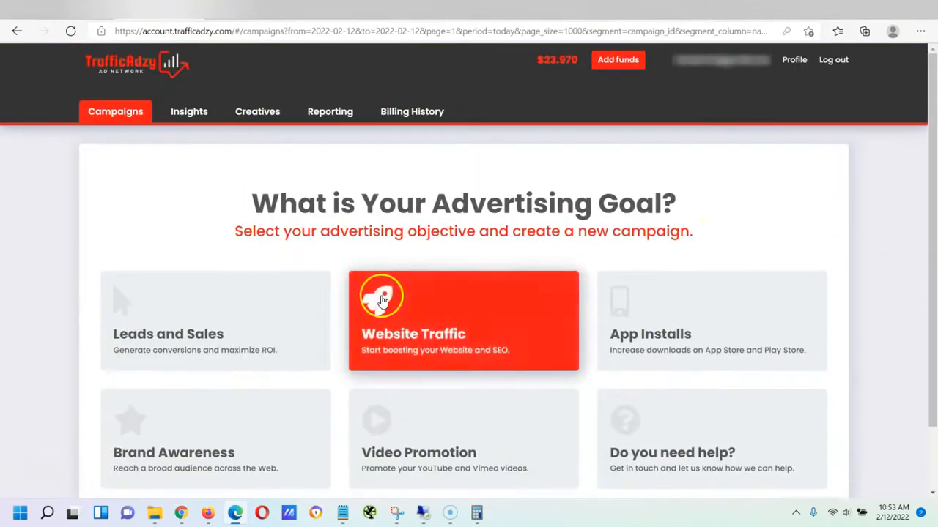
left_click(883, 196)
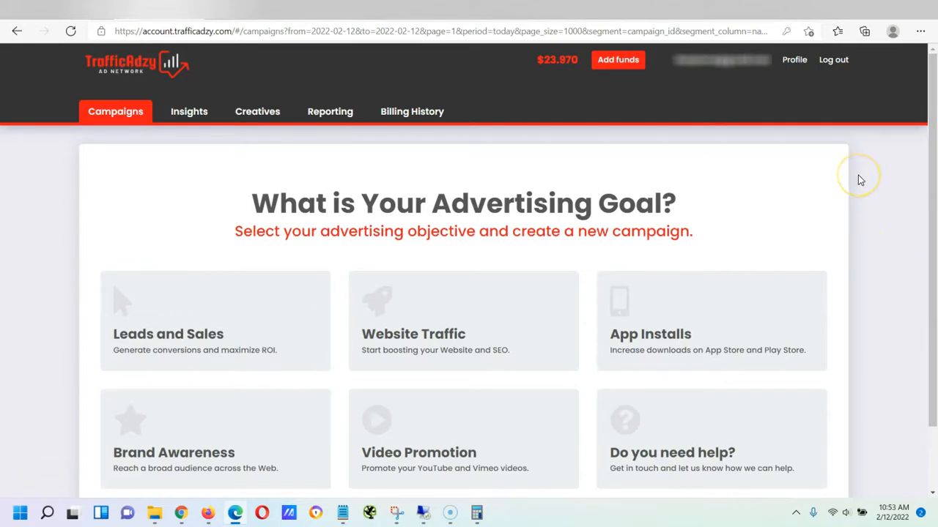